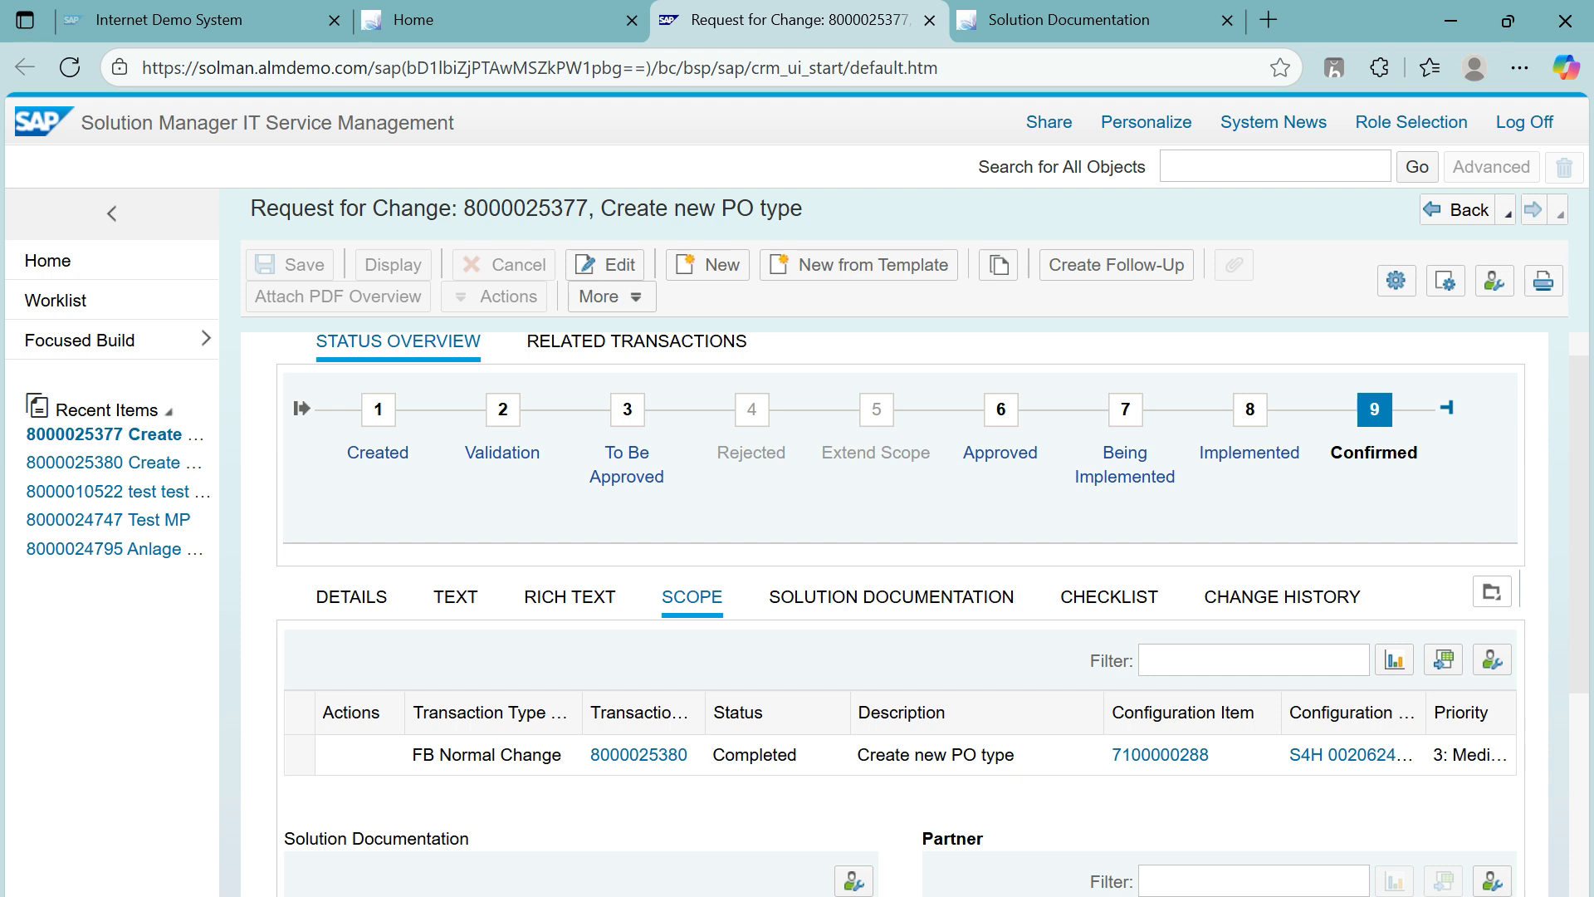
- Review the details of the confirmed "Create new PO type" request for change and copy it into a new request
left_click(351, 596)
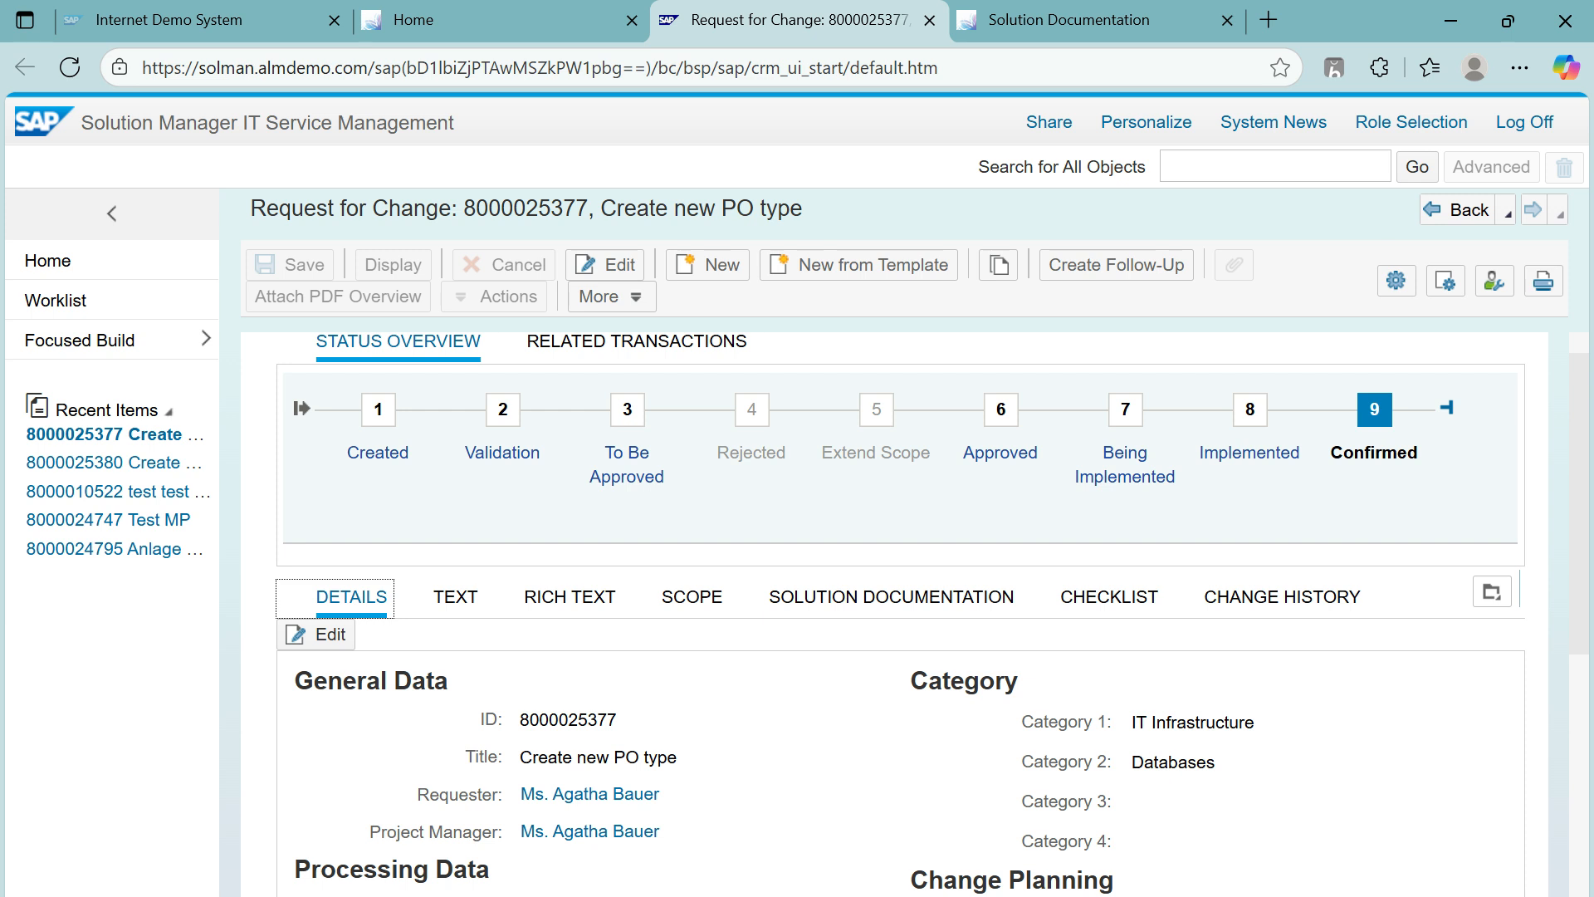
scroll(901, 614, "down", 2)
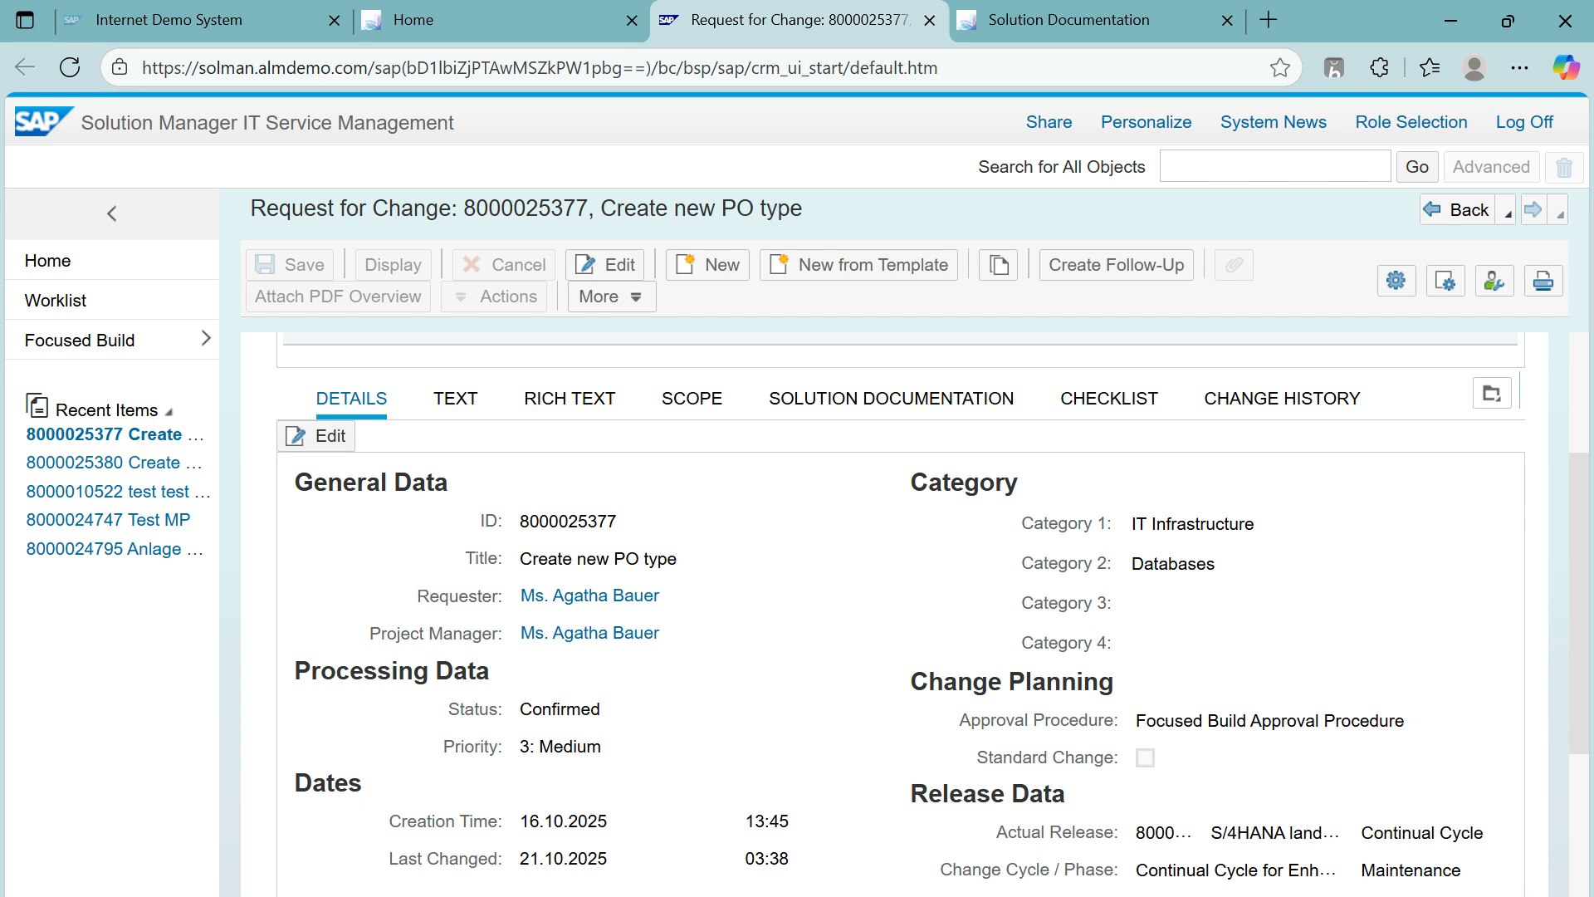
scroll(900, 615, "up", 3)
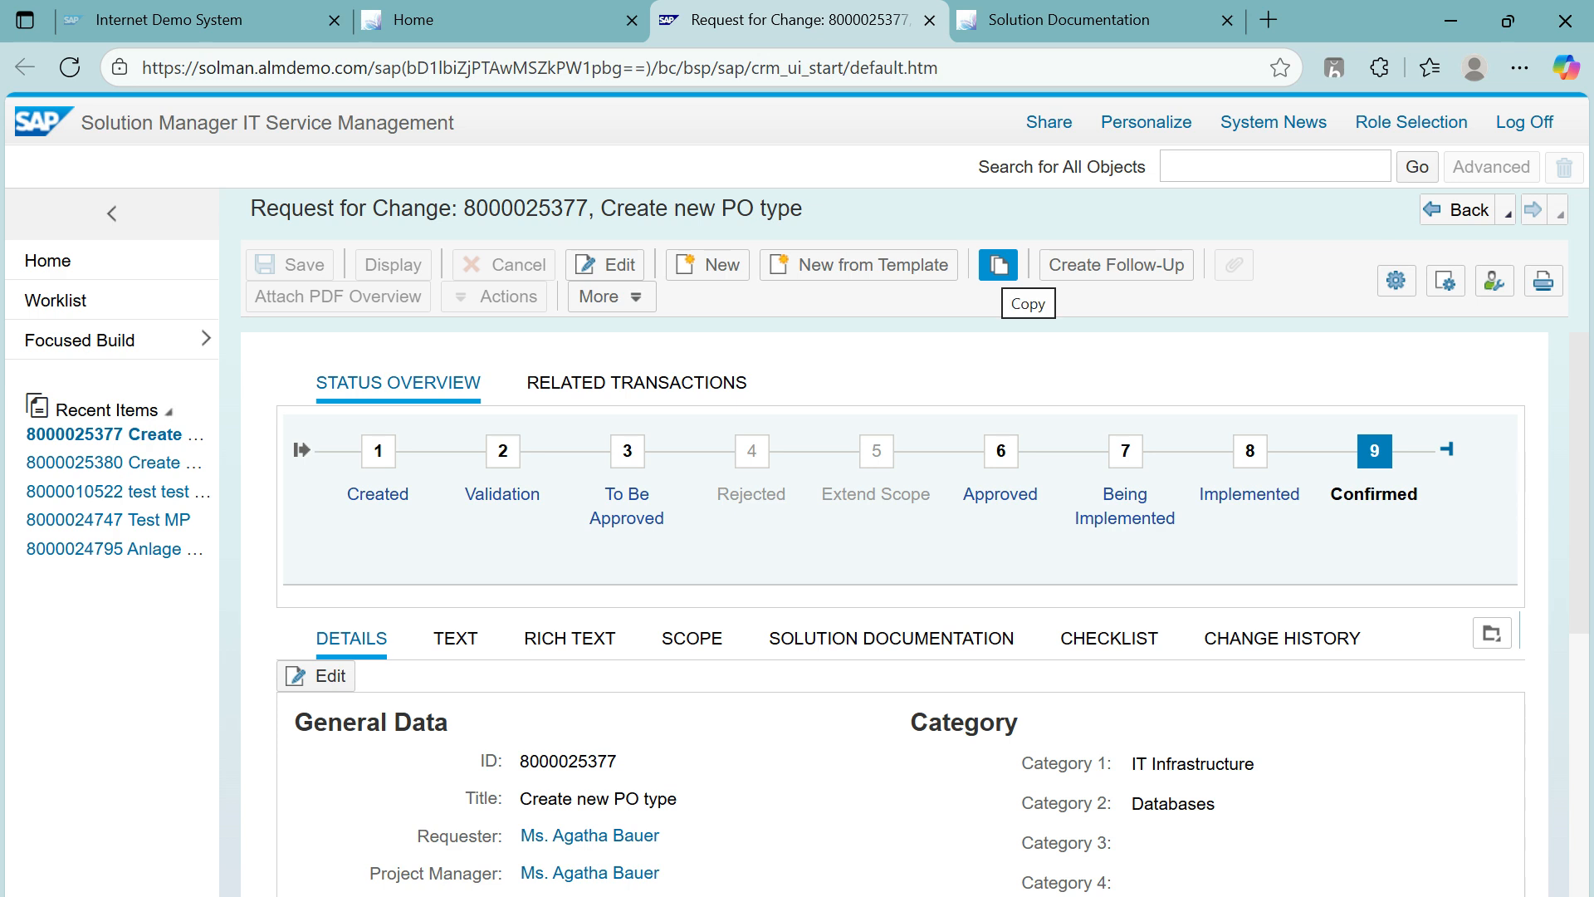
left_click(998, 265)
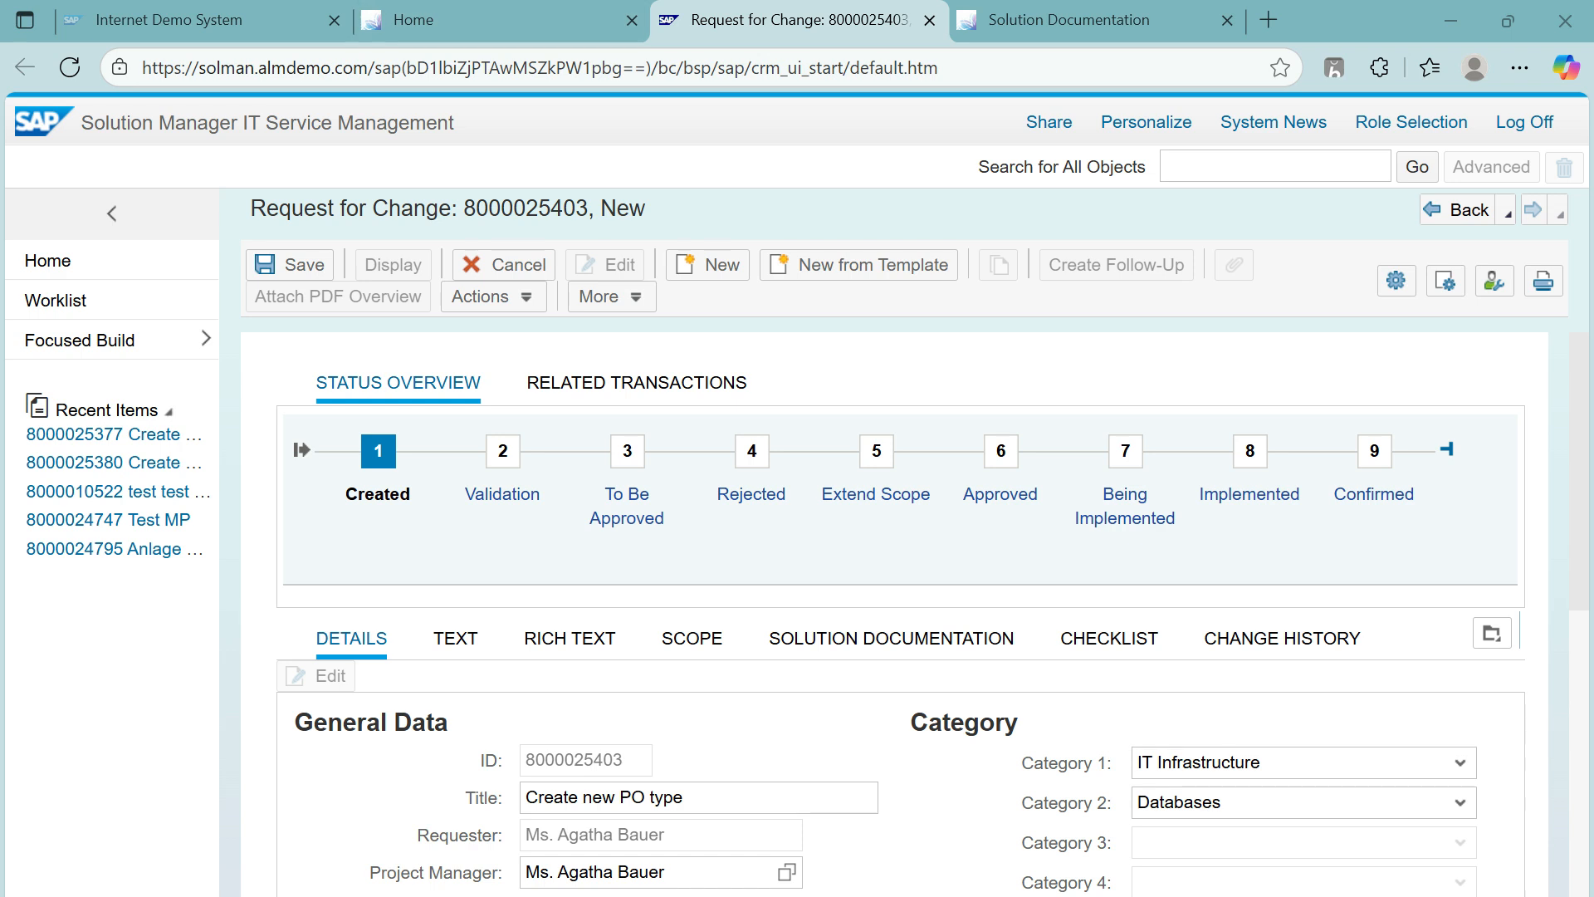
left_click_drag(647, 209, 631, 209)
left_click(656, 210)
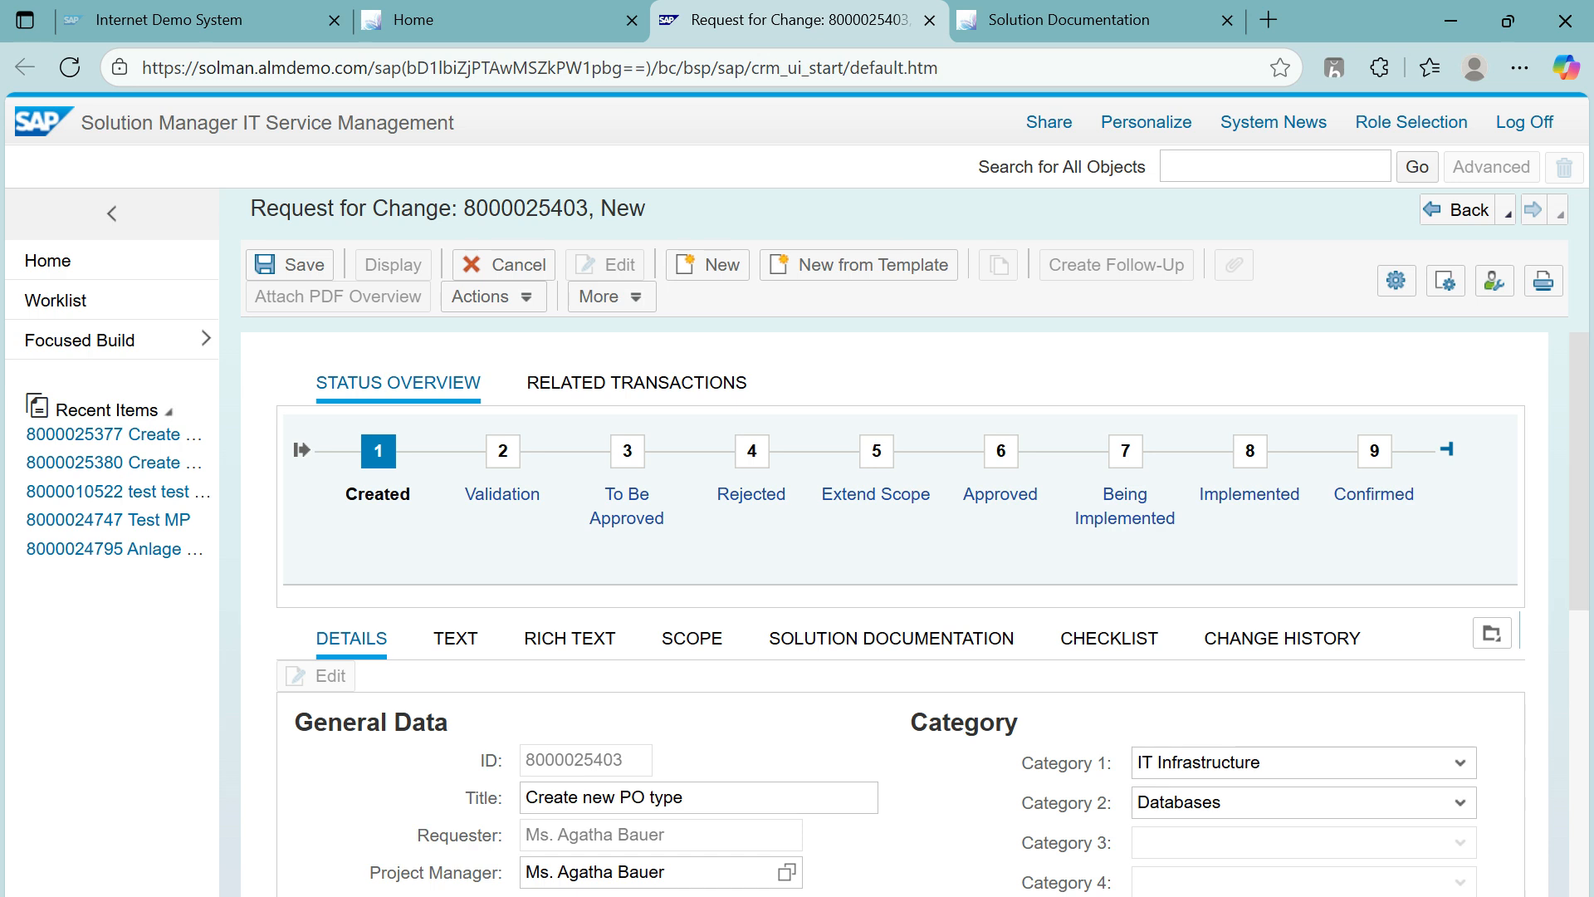
- Set the copied change request to "Validation" and save it
scroll(895, 614, "down", 2)
scroll(895, 614, "up", 2)
left_click(612, 297)
left_click(611, 296)
left_click(612, 296)
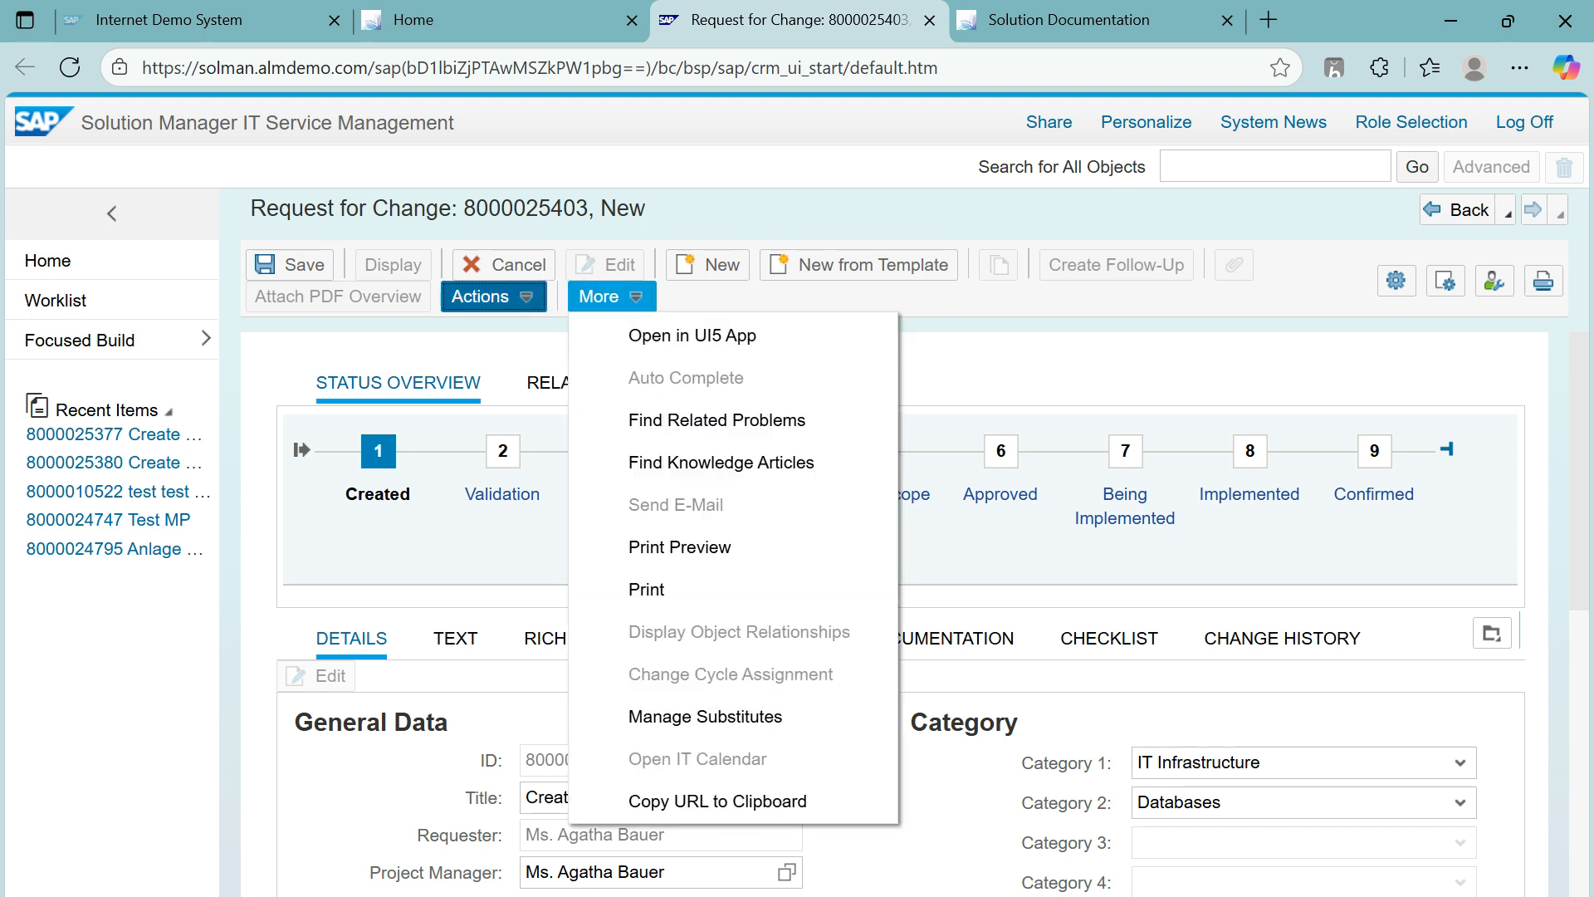
left_click(492, 297)
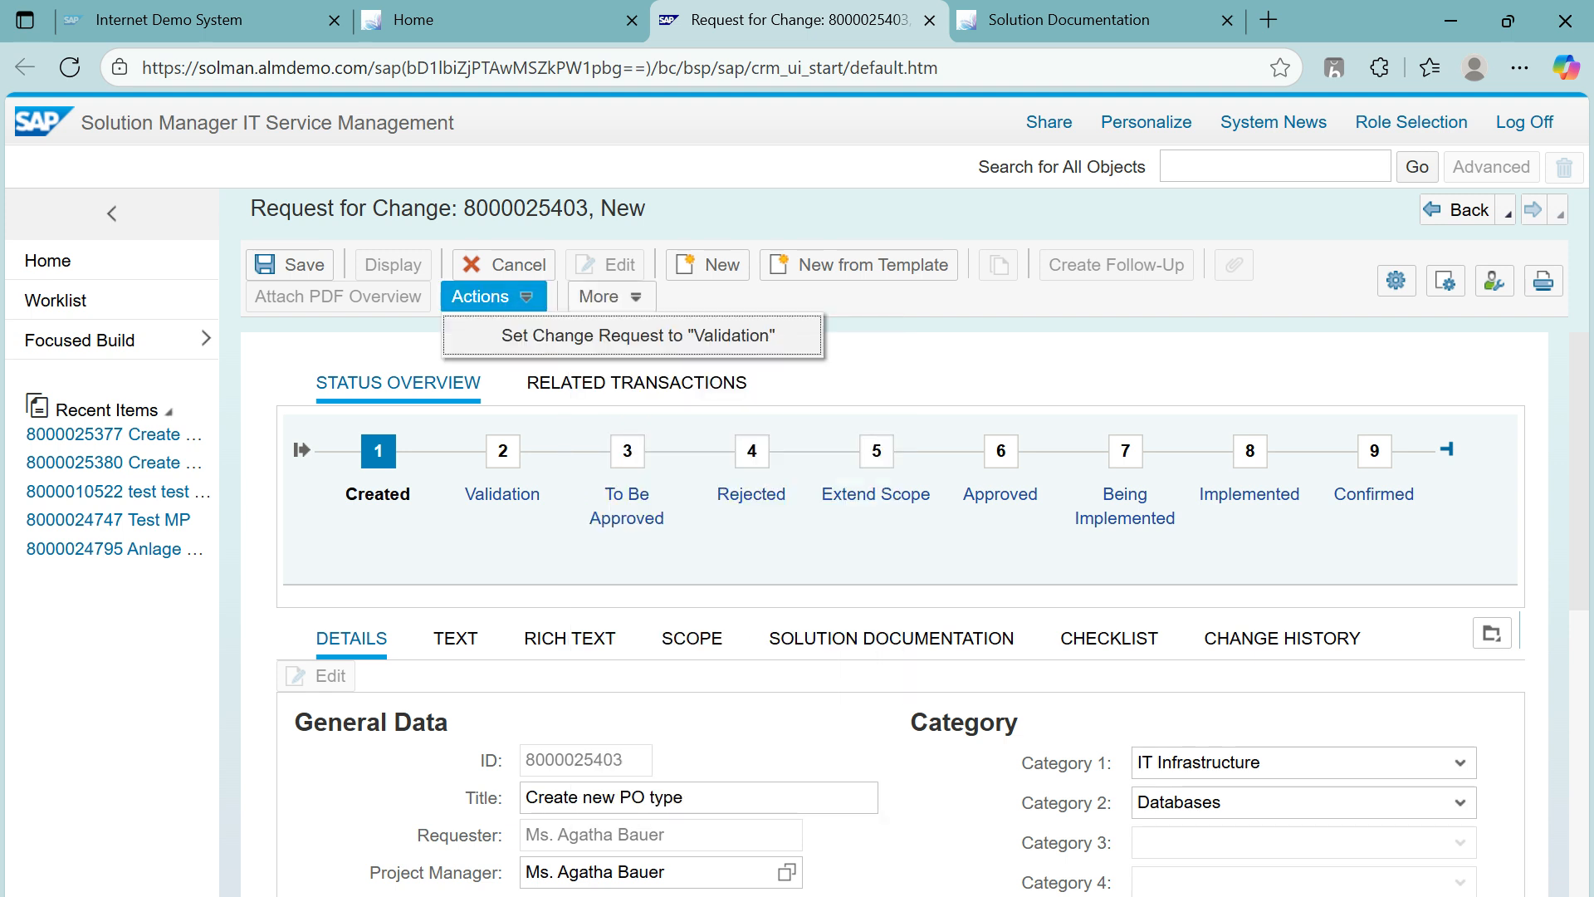
left_click(638, 335)
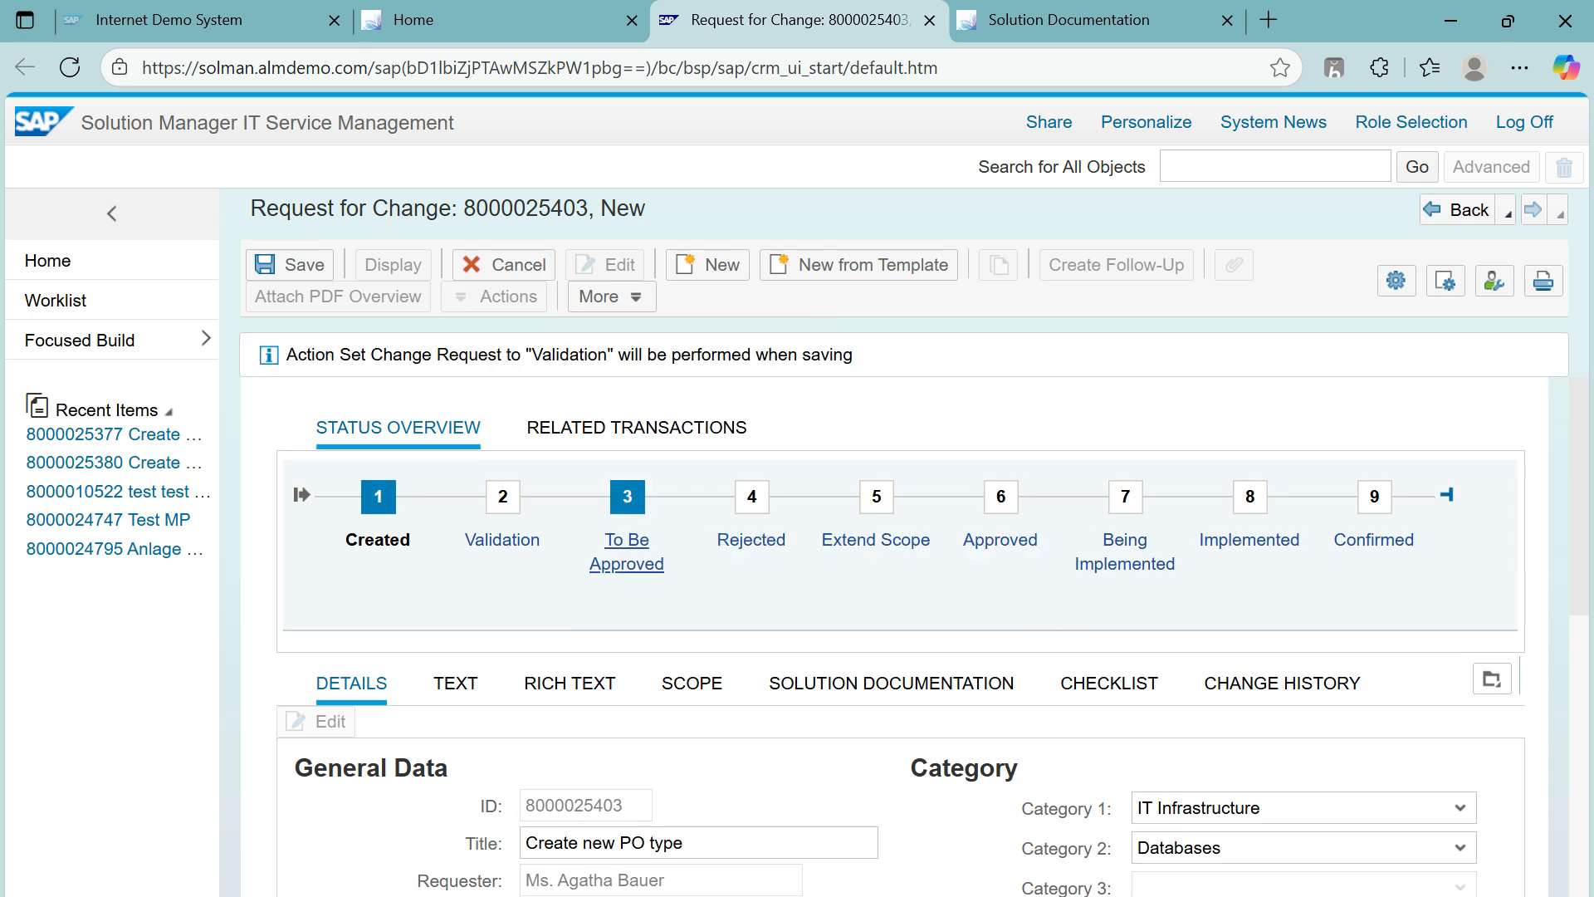
left_click(290, 265)
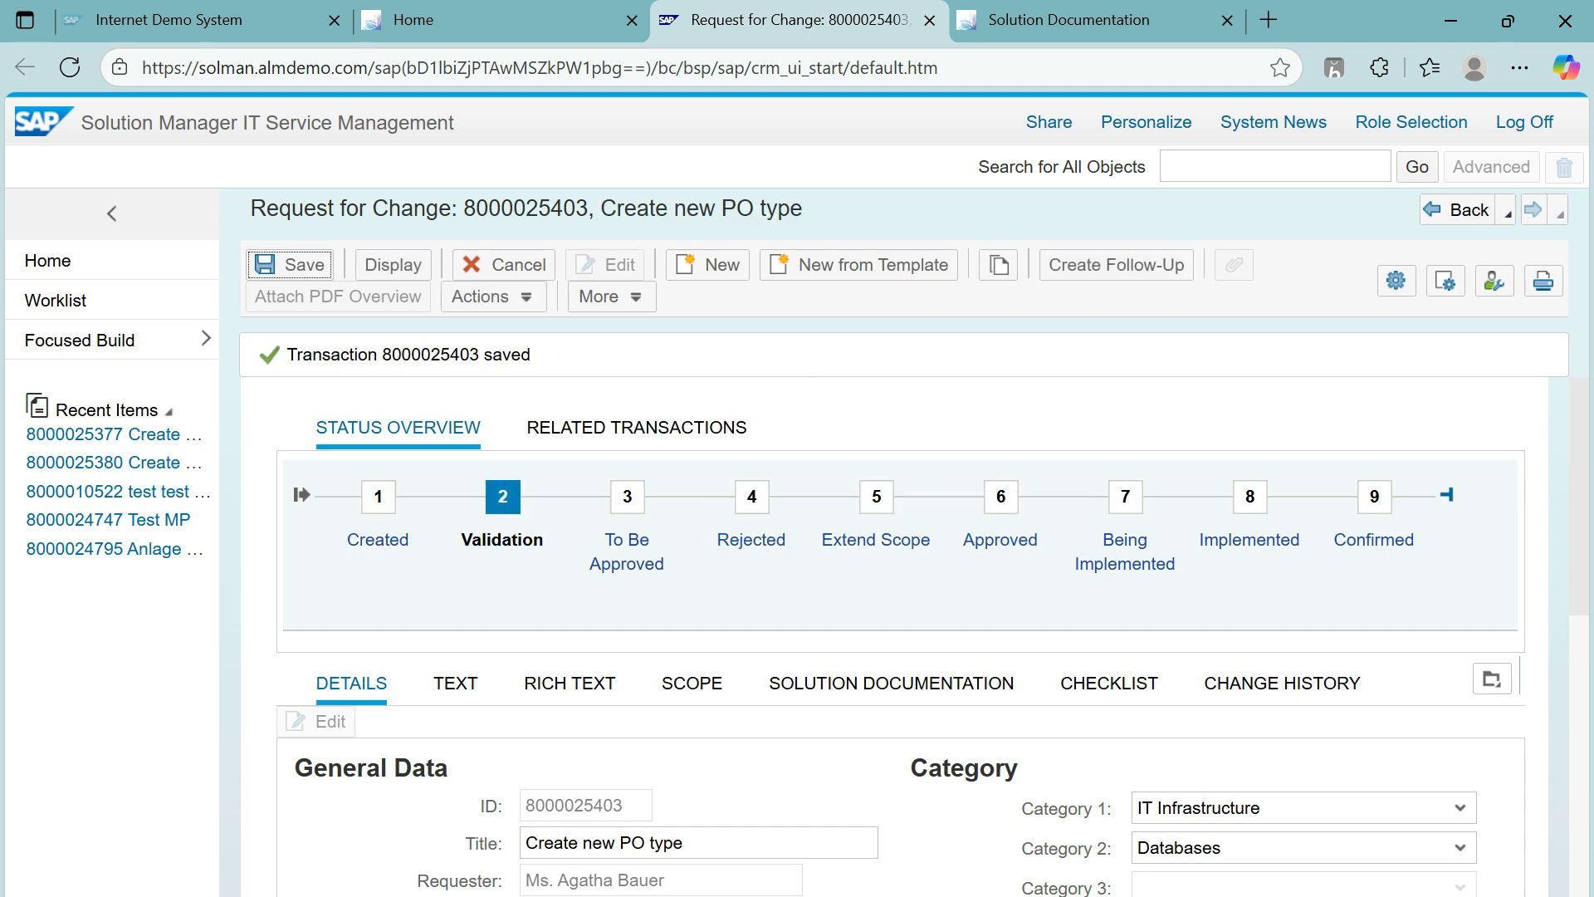
- Try to release the validated request for change for approval and save it
scroll(904, 631, "down", 1)
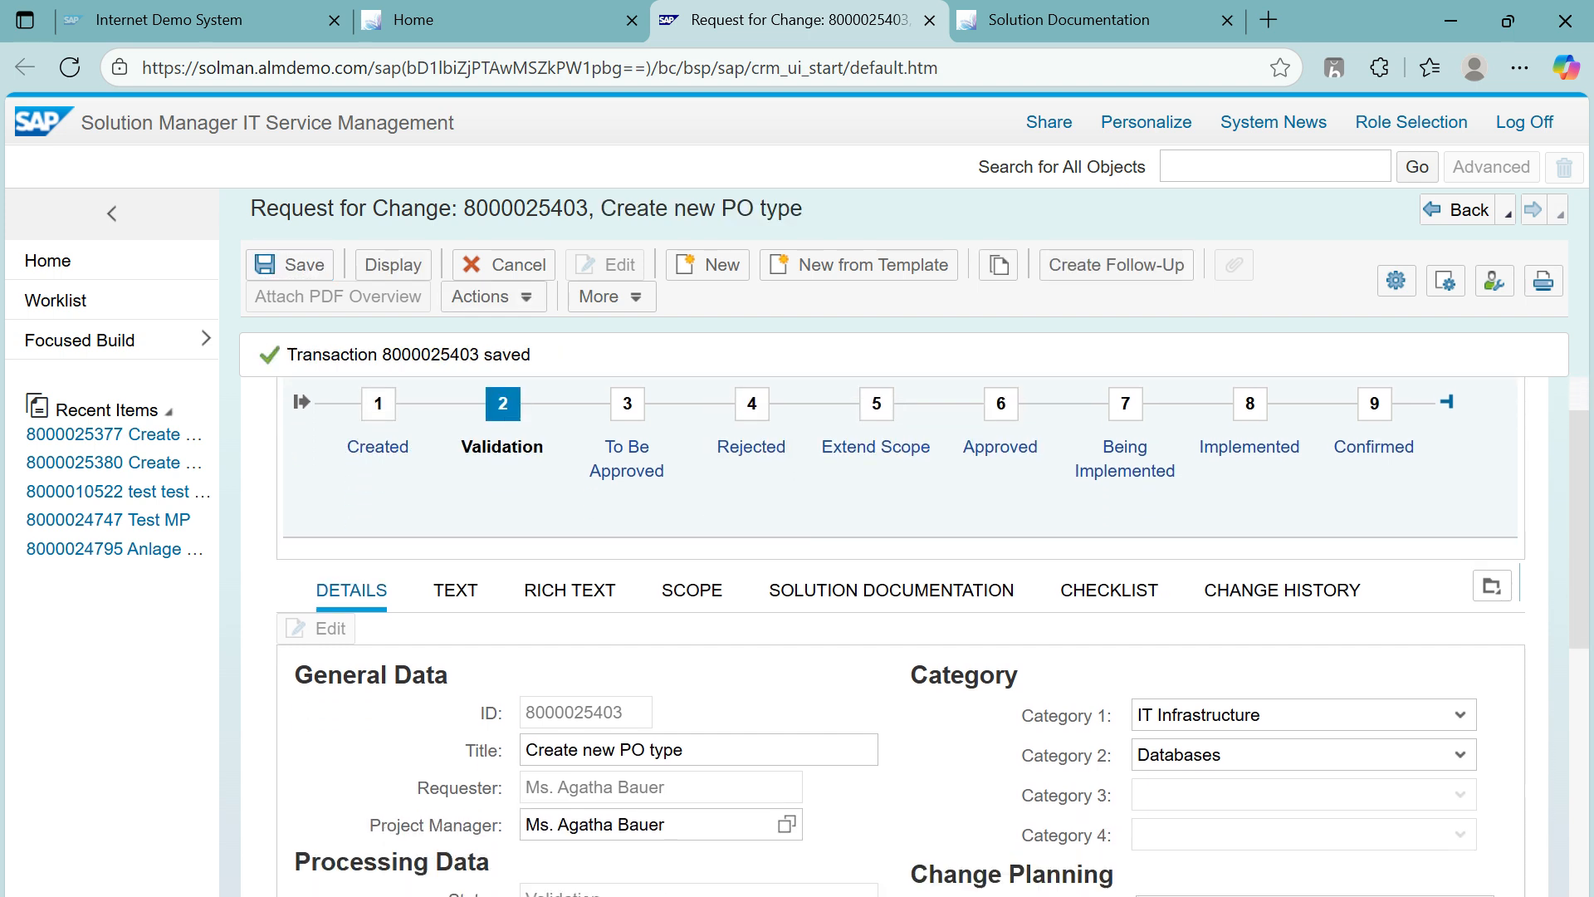
scroll(903, 631, "down", 1)
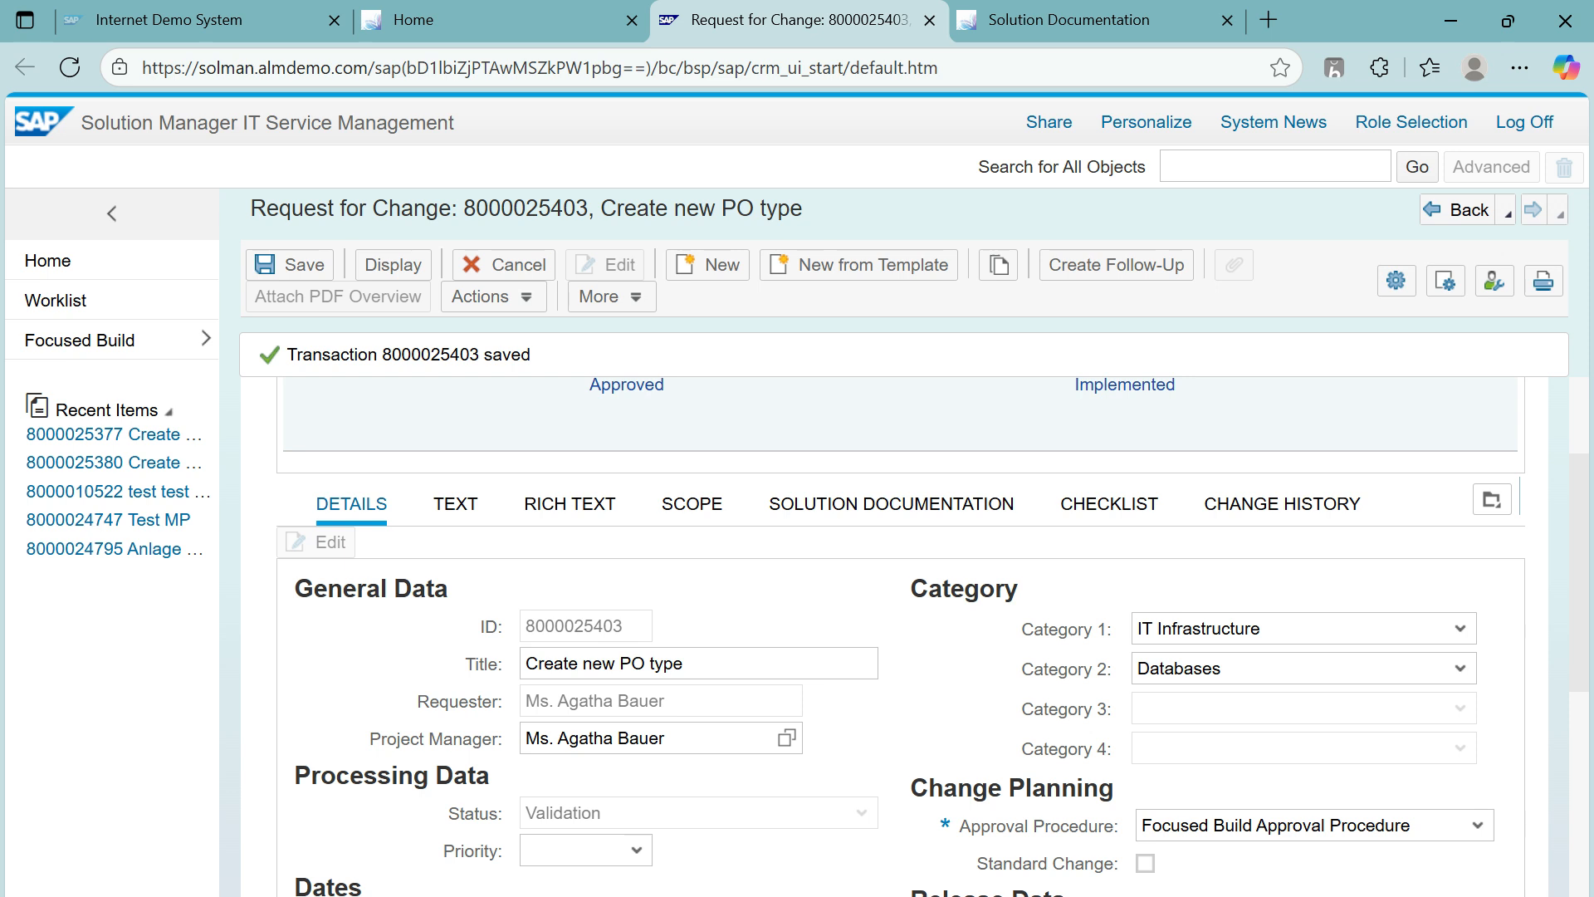
scroll(903, 631, "up", 2)
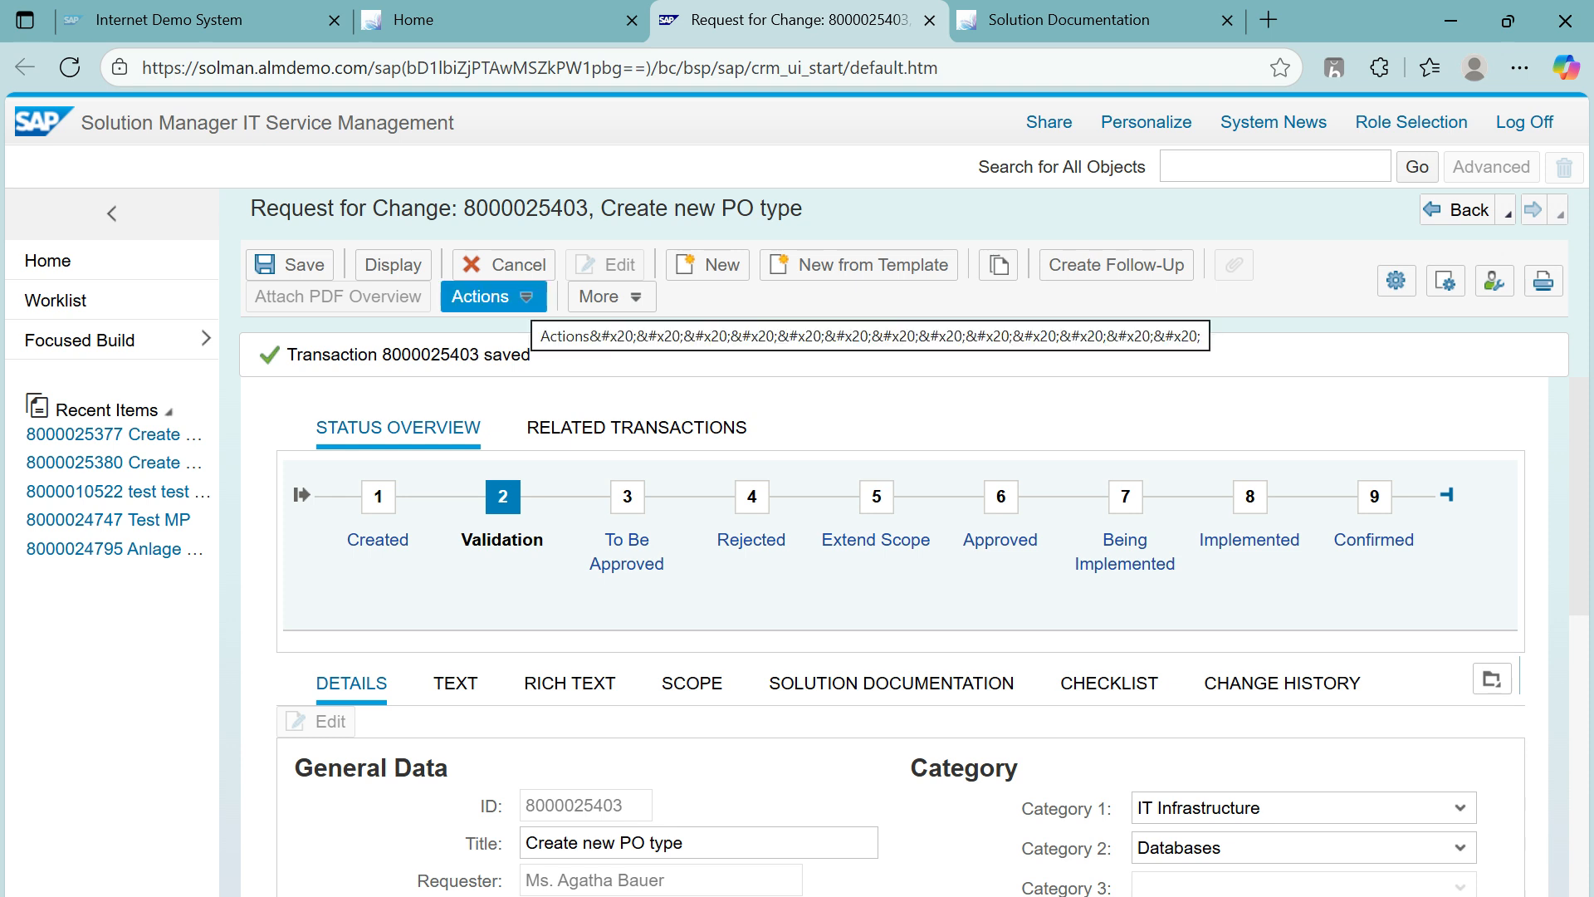
left_click(490, 296)
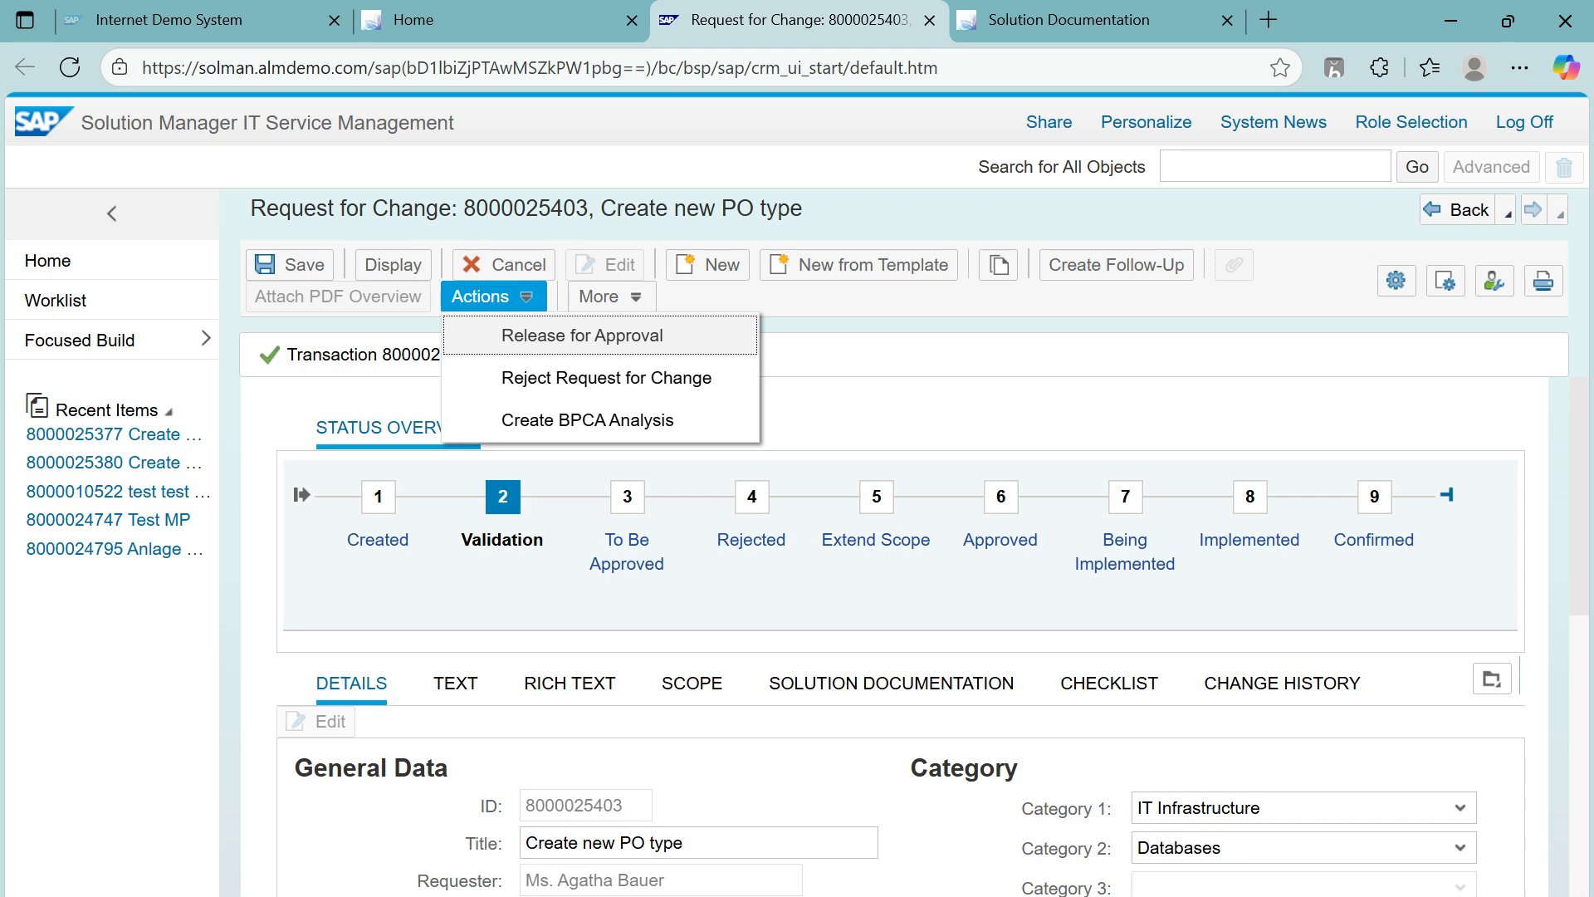
key("Return")
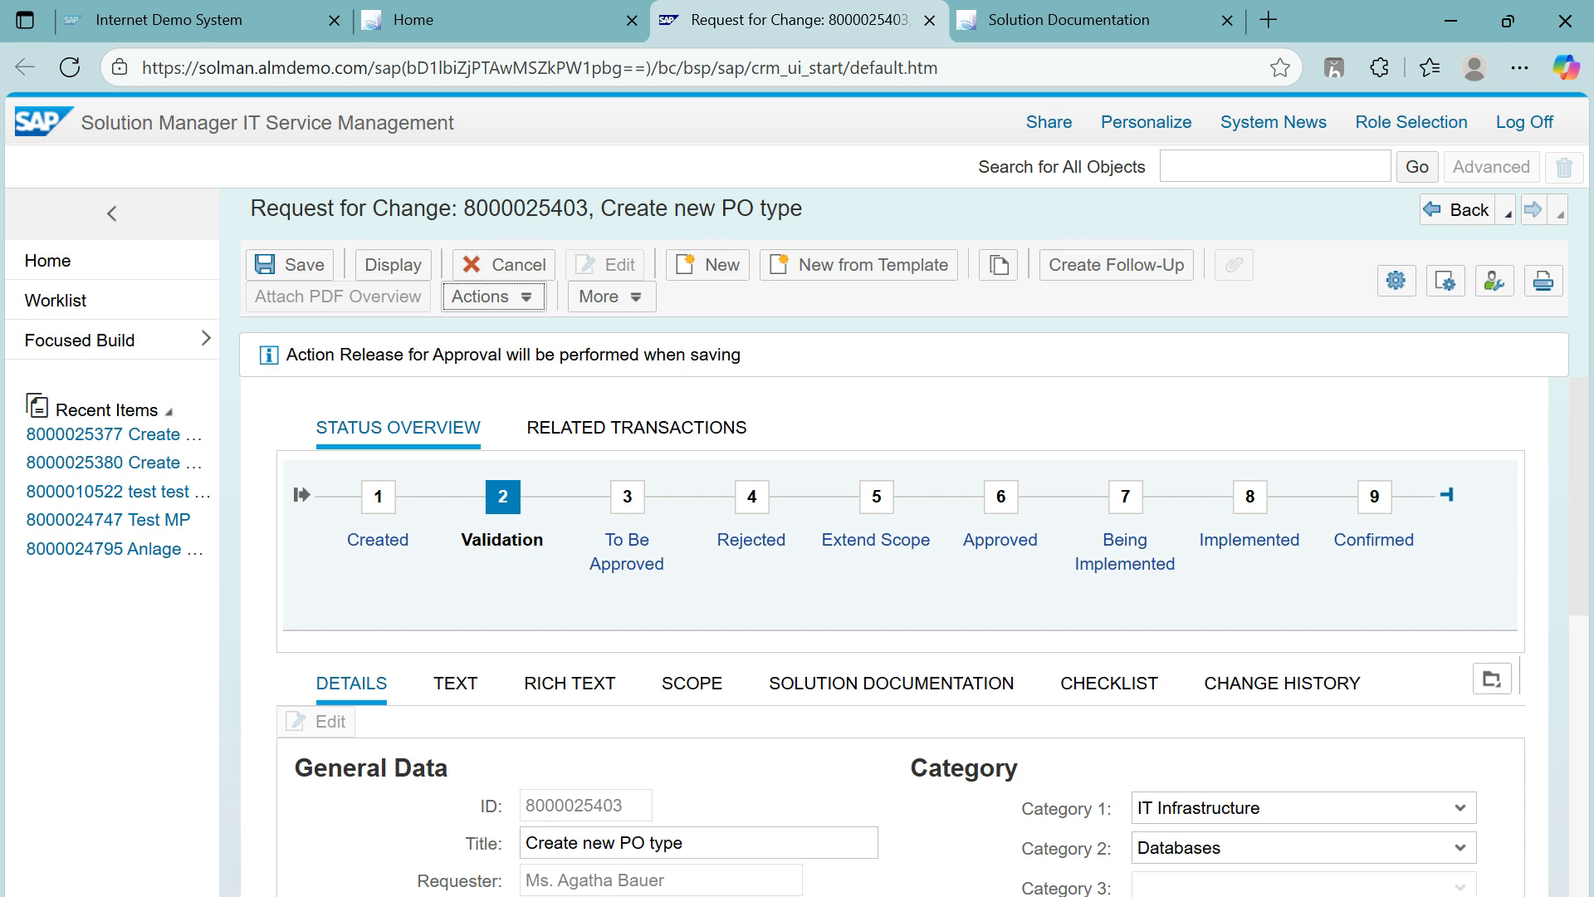
key("ctrl+s")
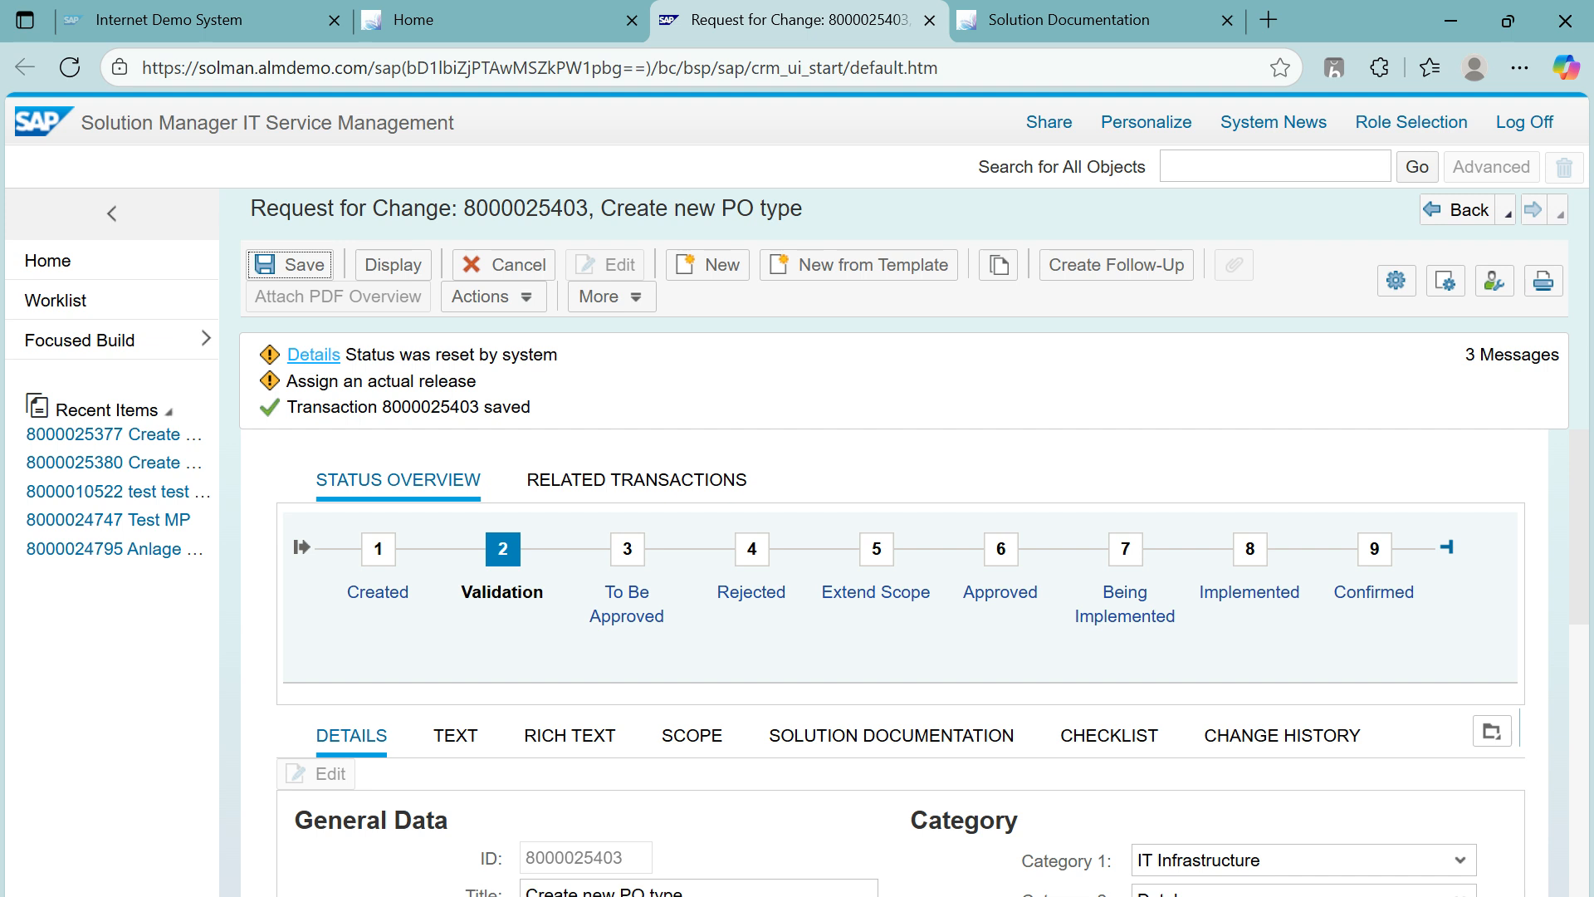
- Search the change cycles and assign the S/4HANA landscape Continual Cycle release on the Maintenance branch as the actual release
scroll(901, 665, "down", 5)
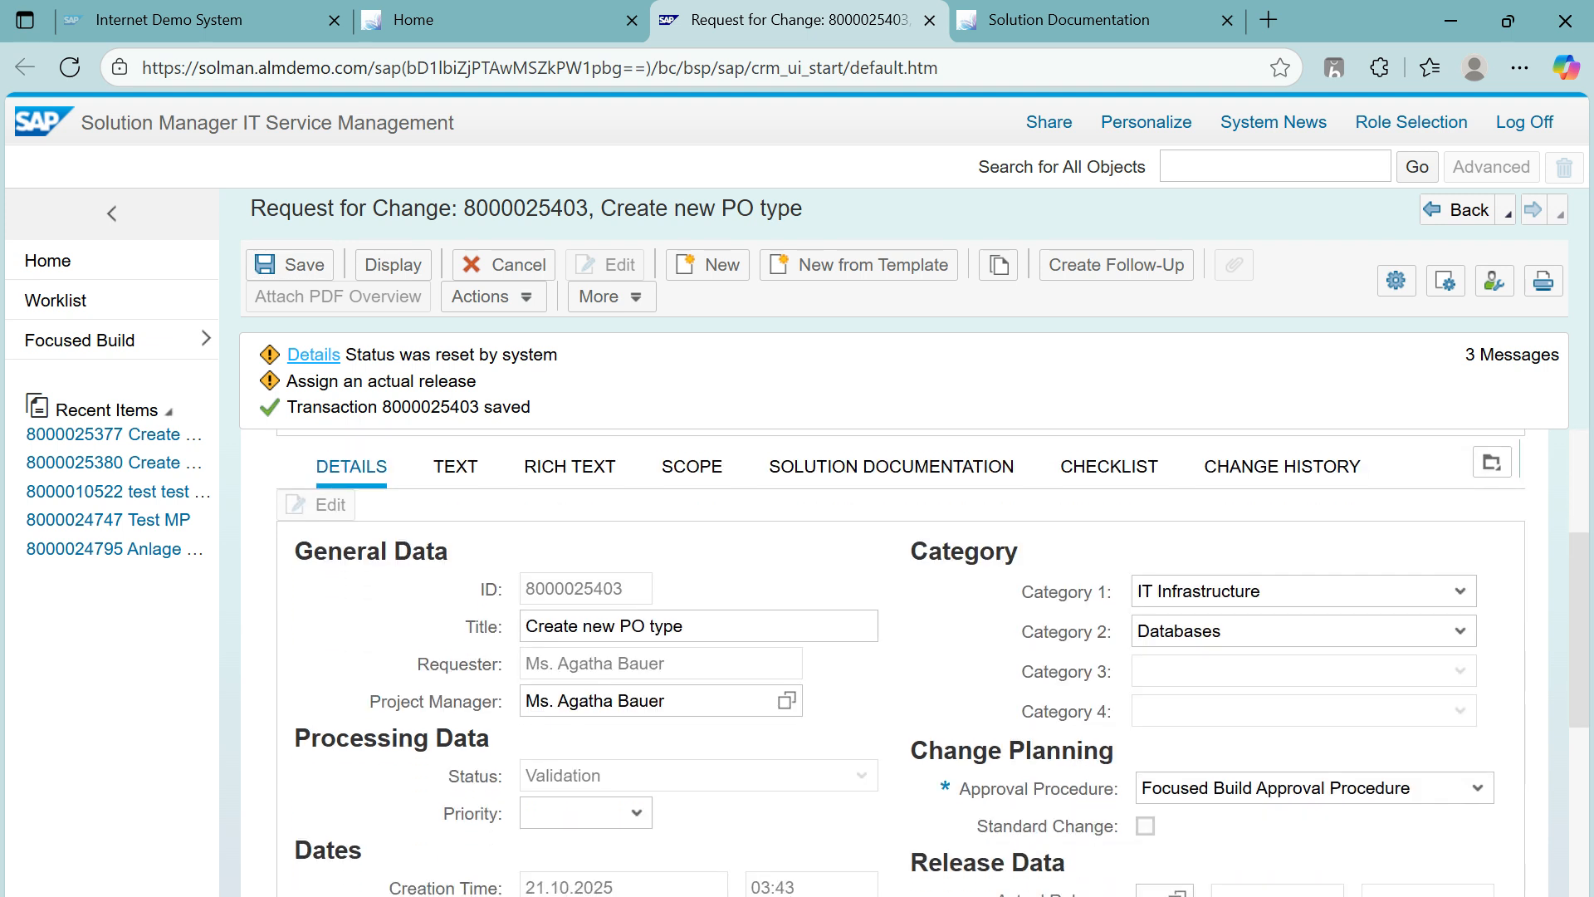
left_click(1178, 791)
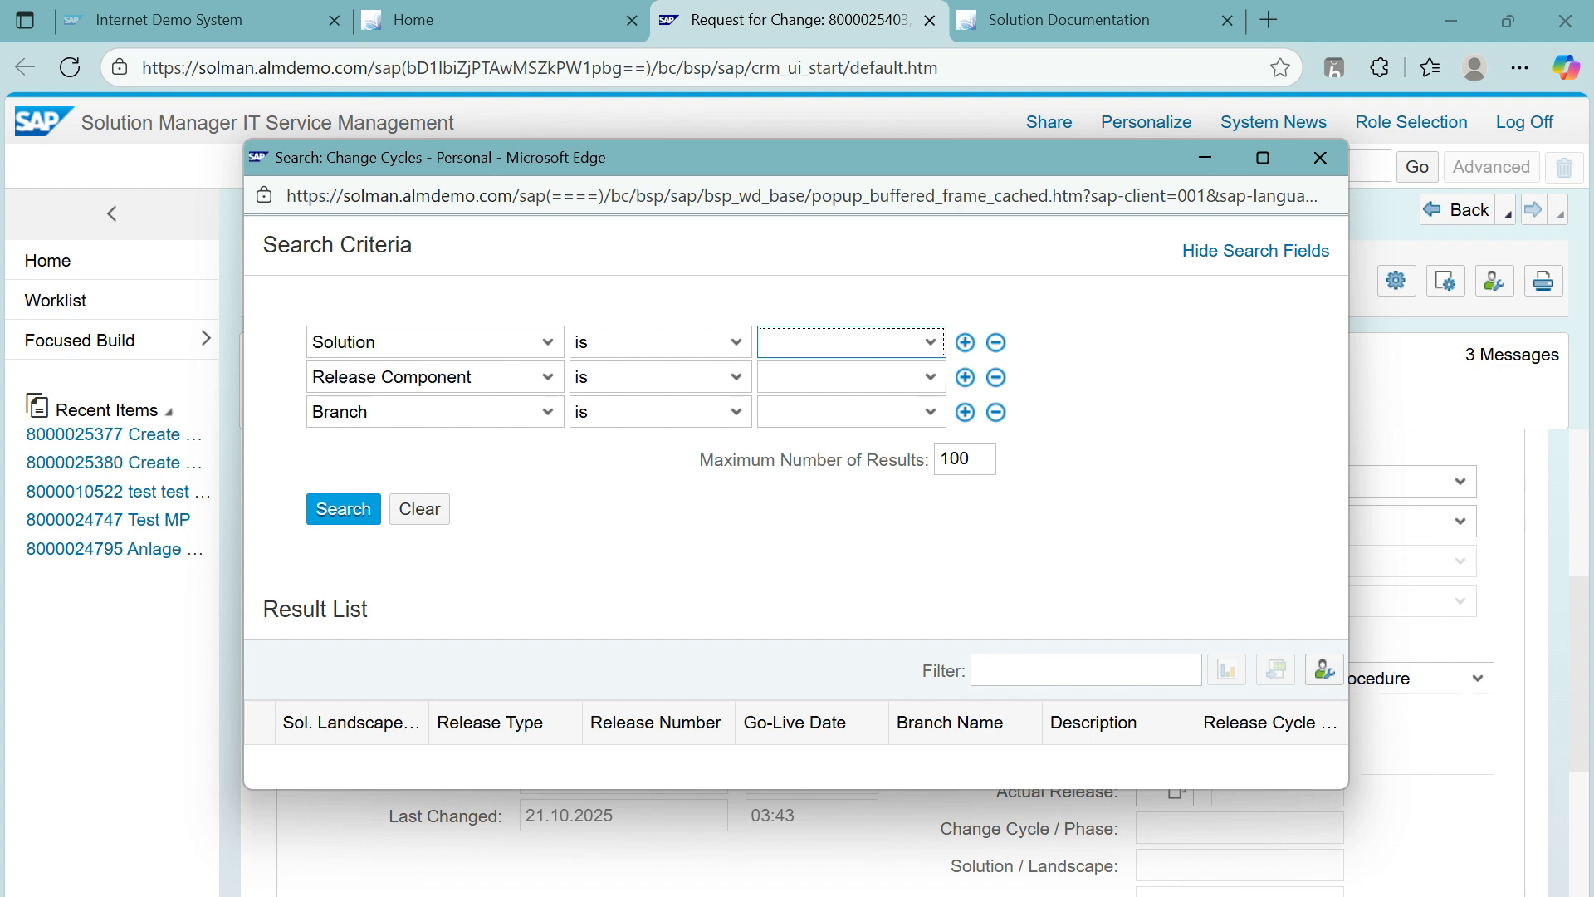
left_click(344, 509)
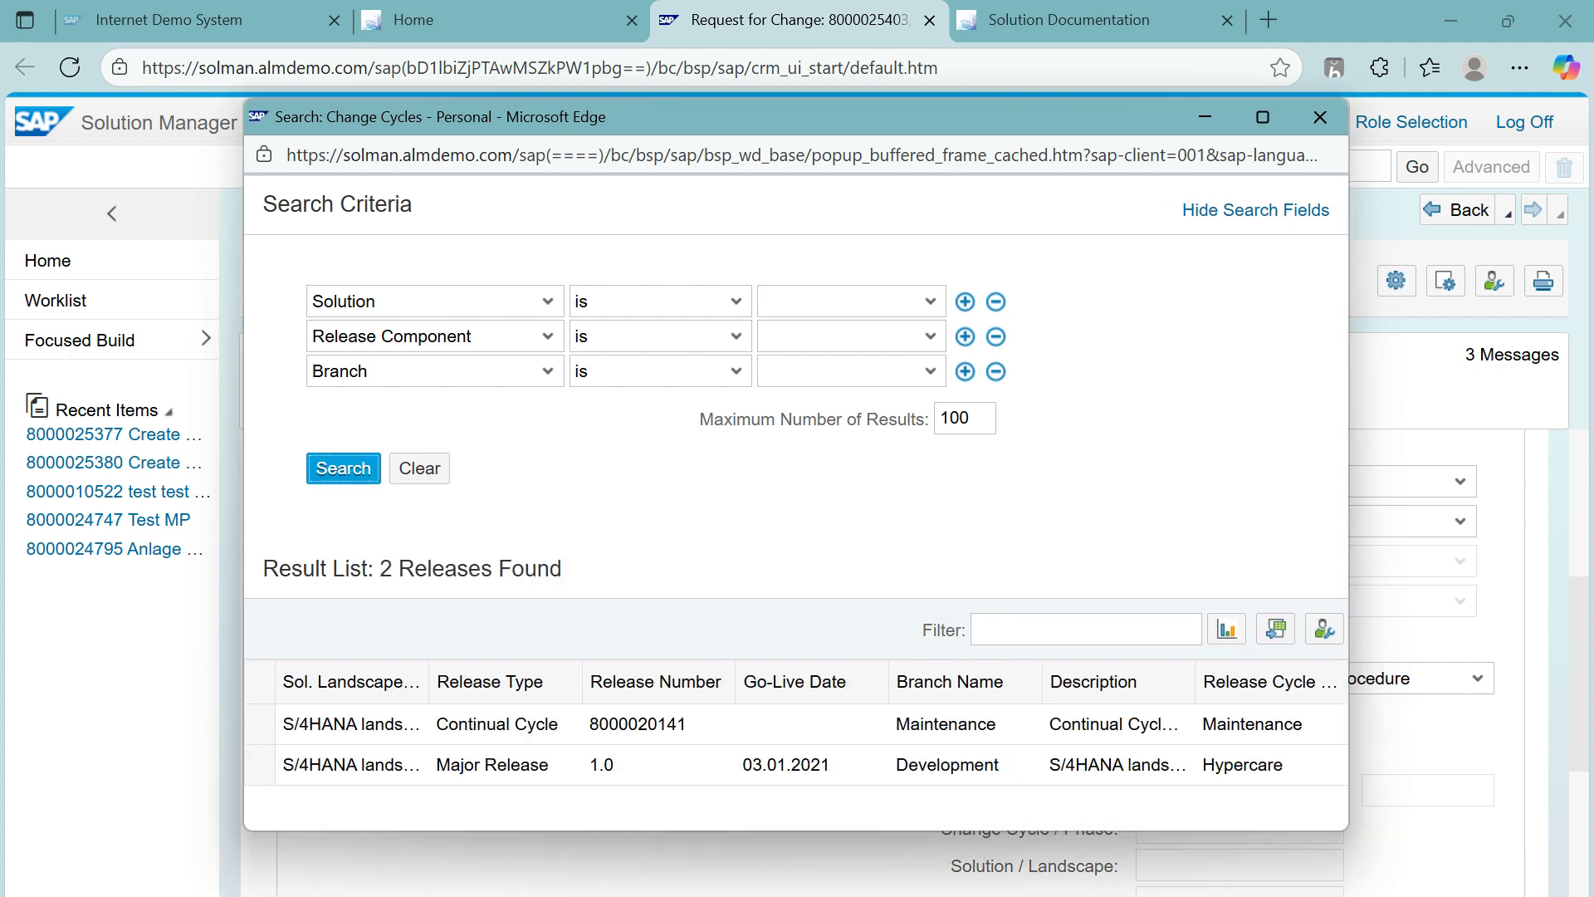
double_click(352, 723)
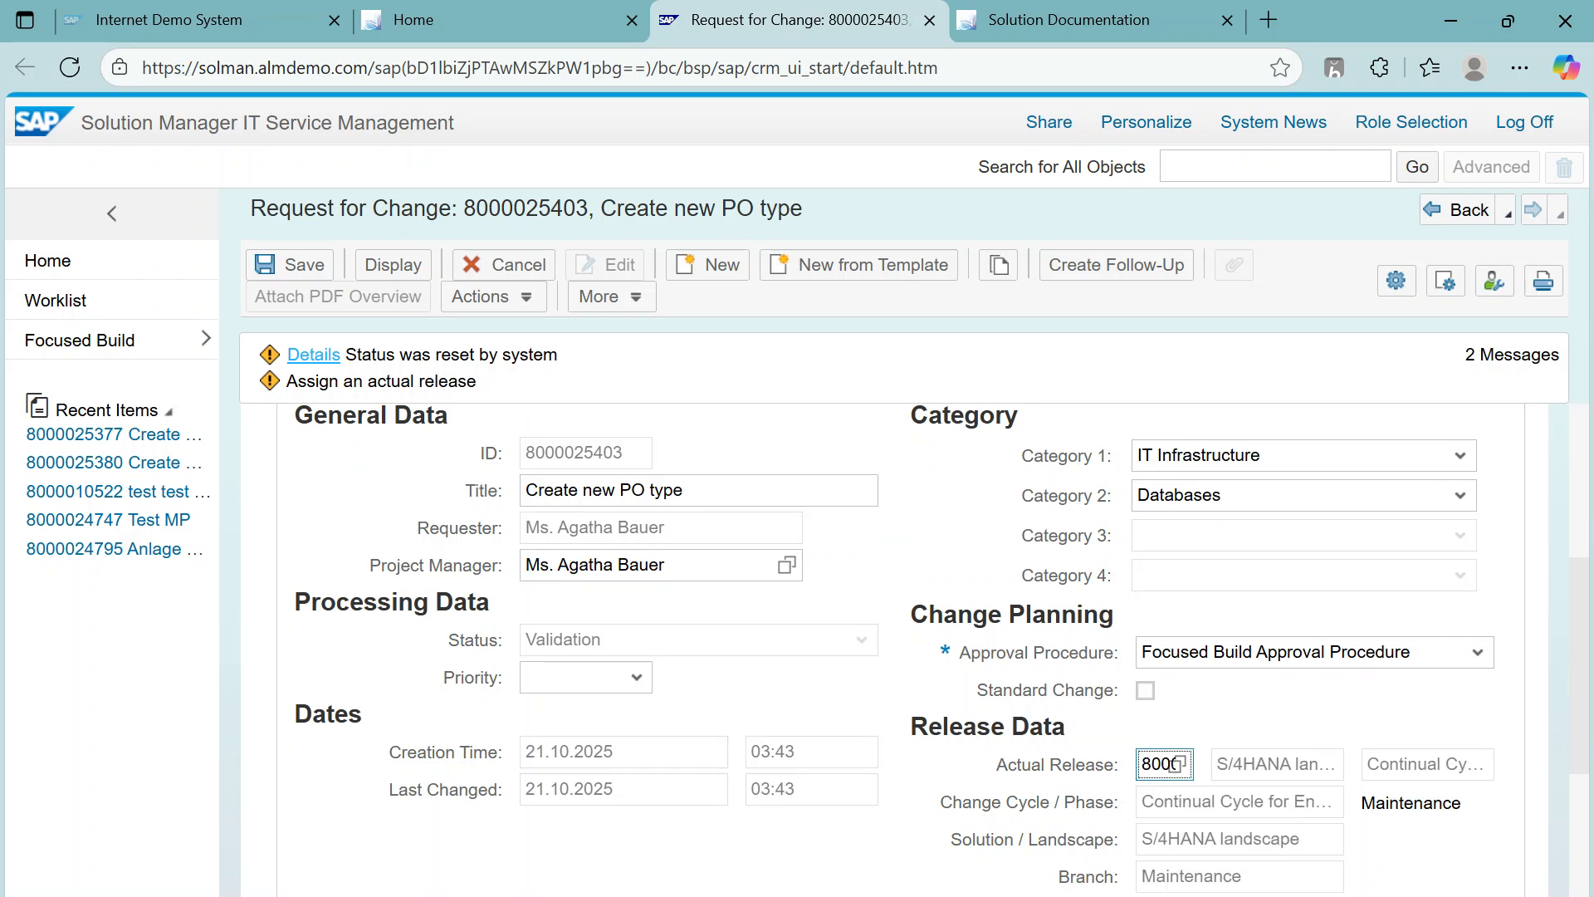
- Retry releasing the request for approval with the actual release assigned, and save the transaction
left_click(494, 296)
left_click(581, 335)
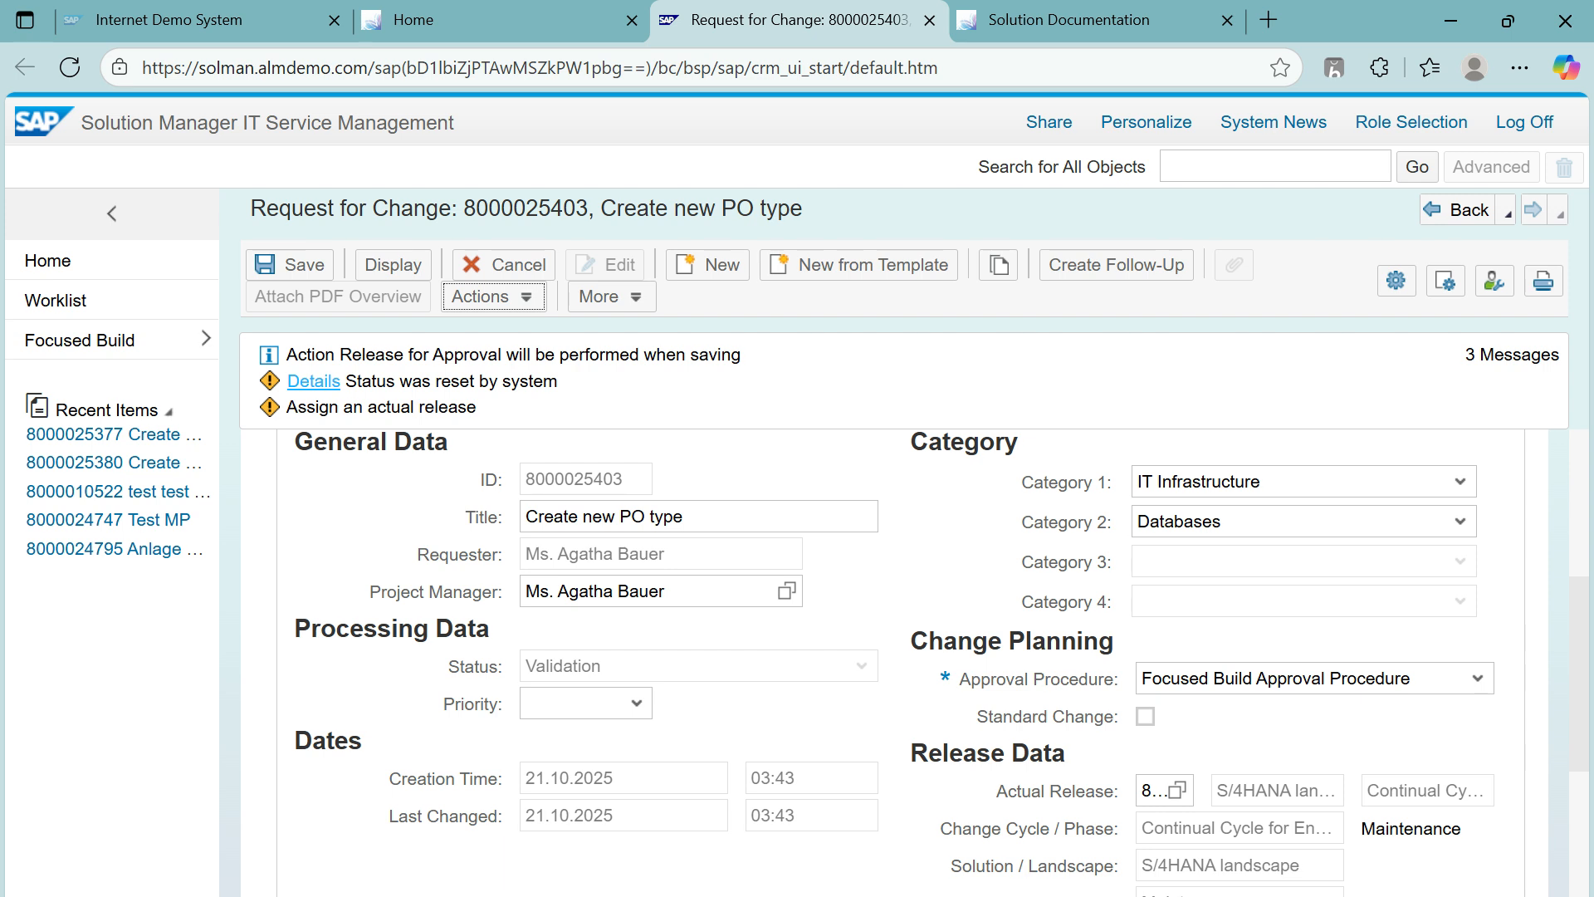
left_click(291, 264)
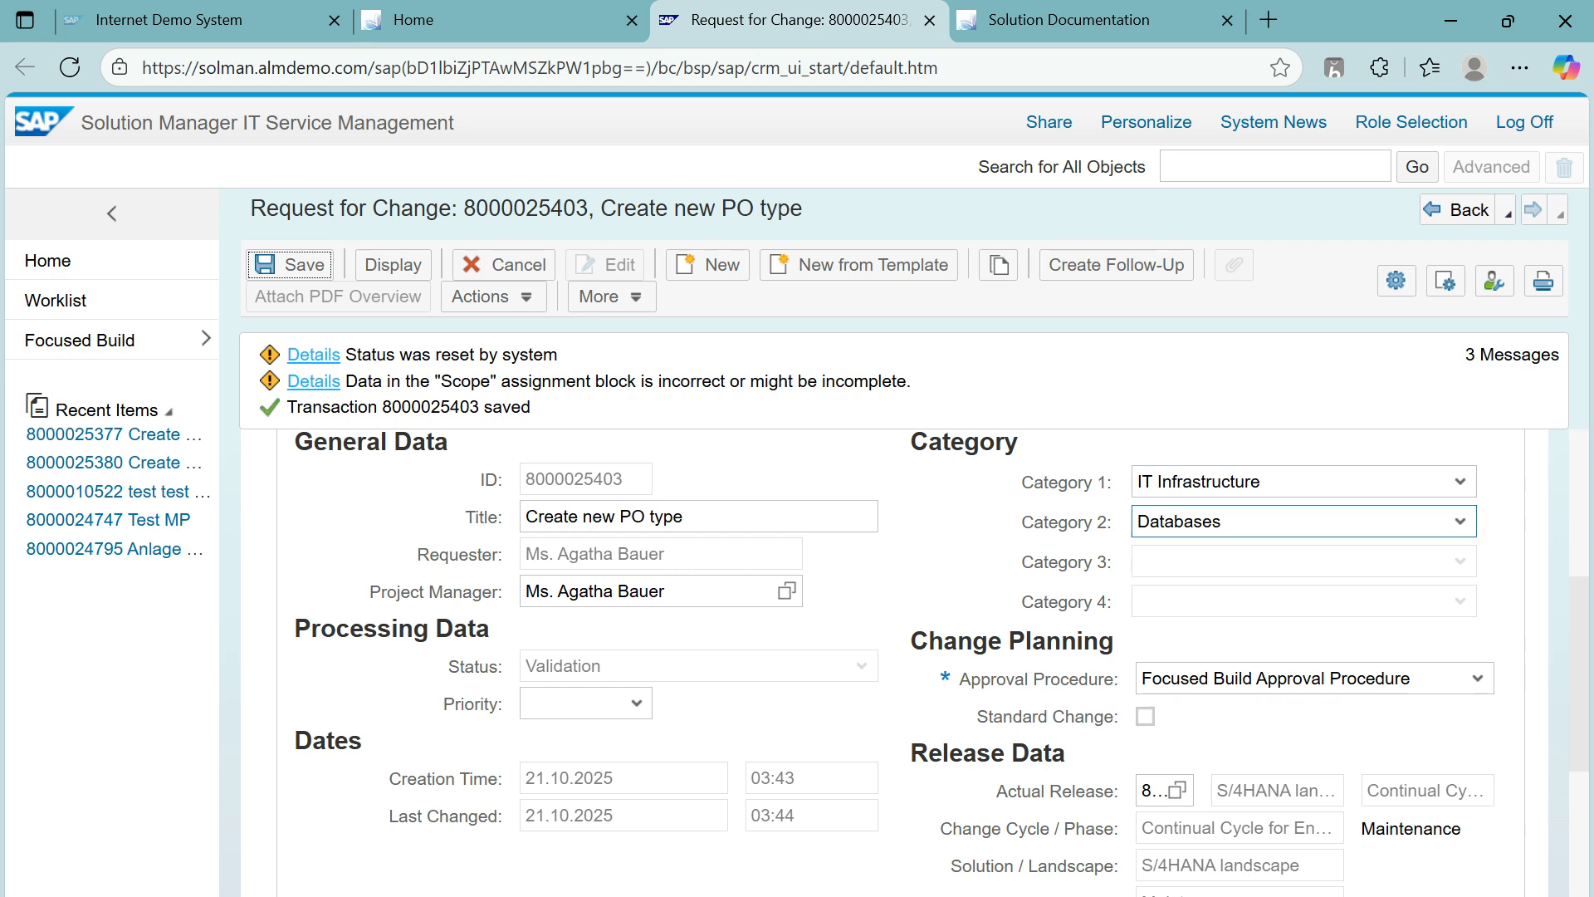
- Insert a scope item with the transaction type FB Normal Change and save the request for change
left_click_drag(1579, 648, 1579, 506)
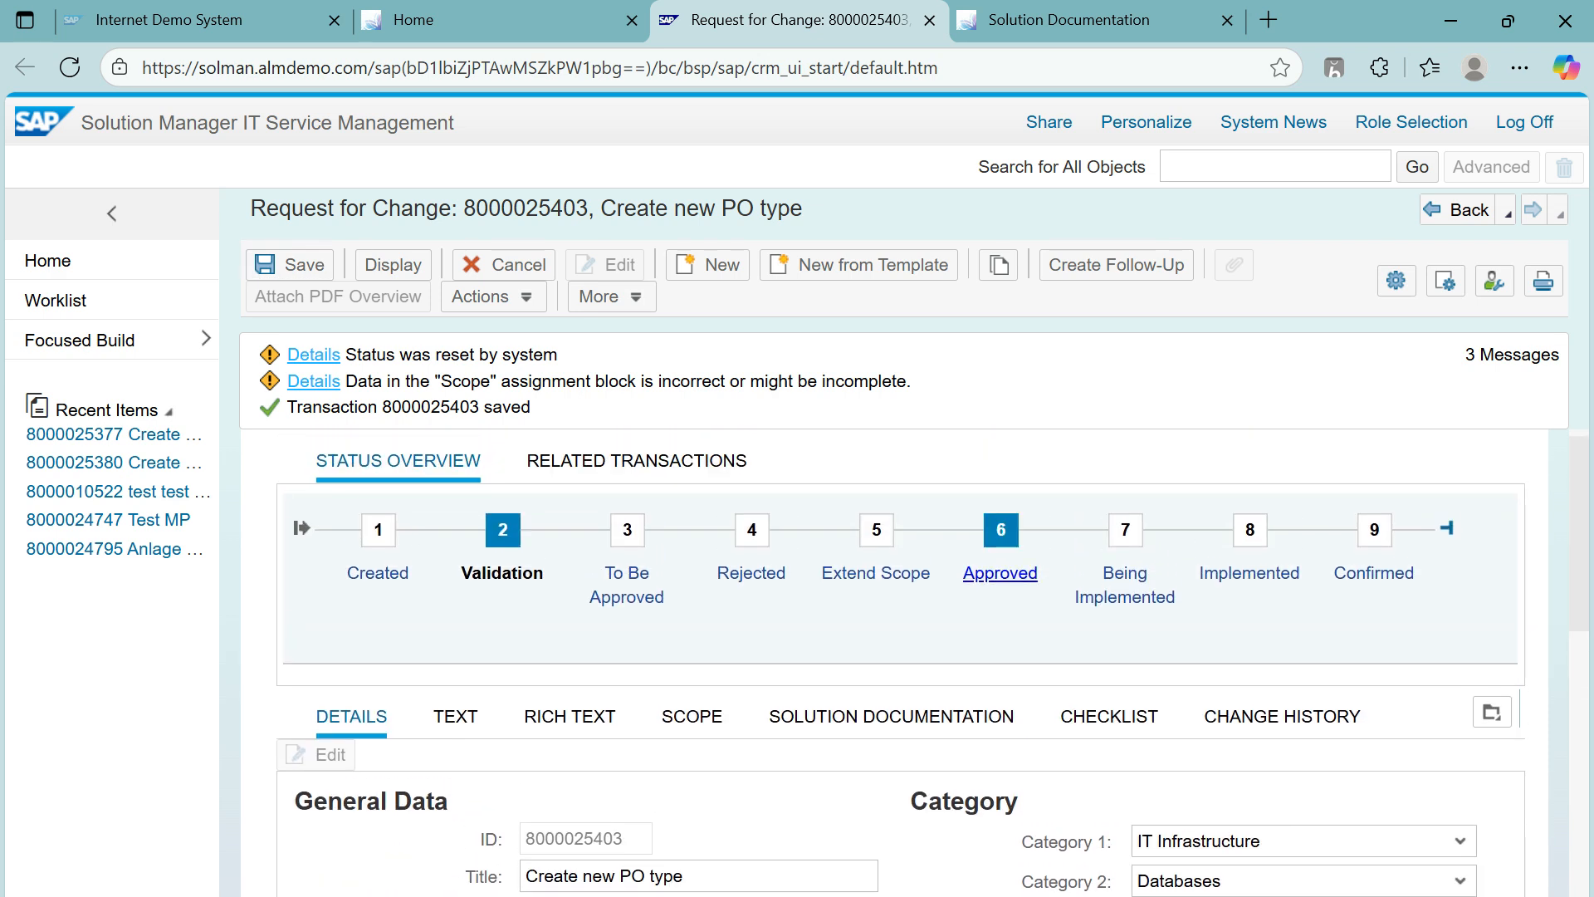
left_click(692, 716)
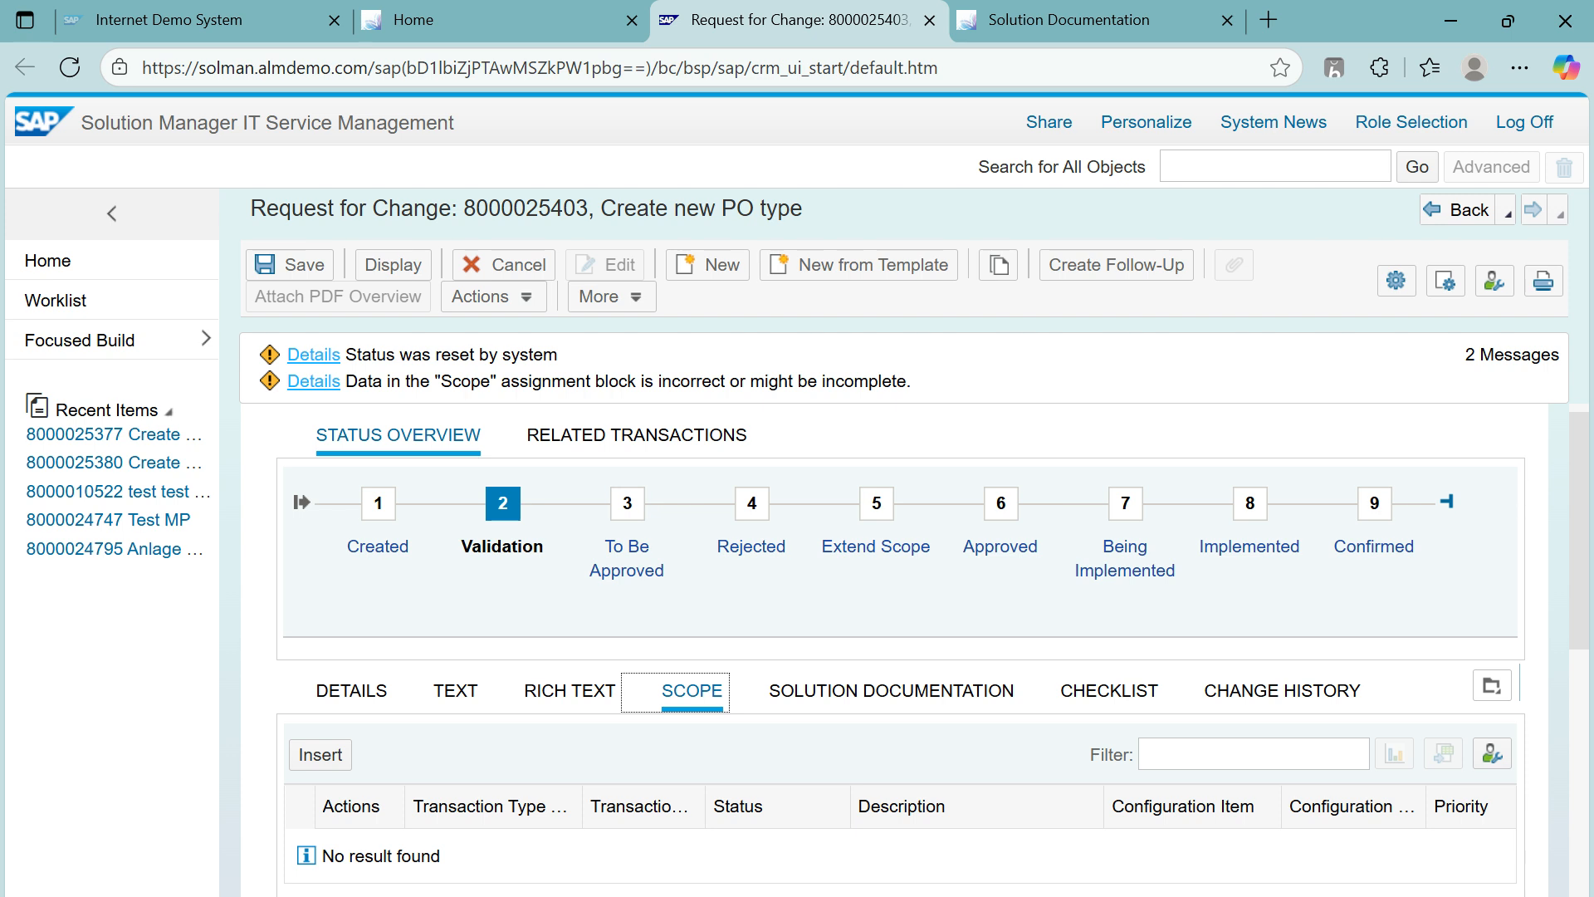
left_click_drag(1579, 531, 1579, 600)
left_click(320, 600)
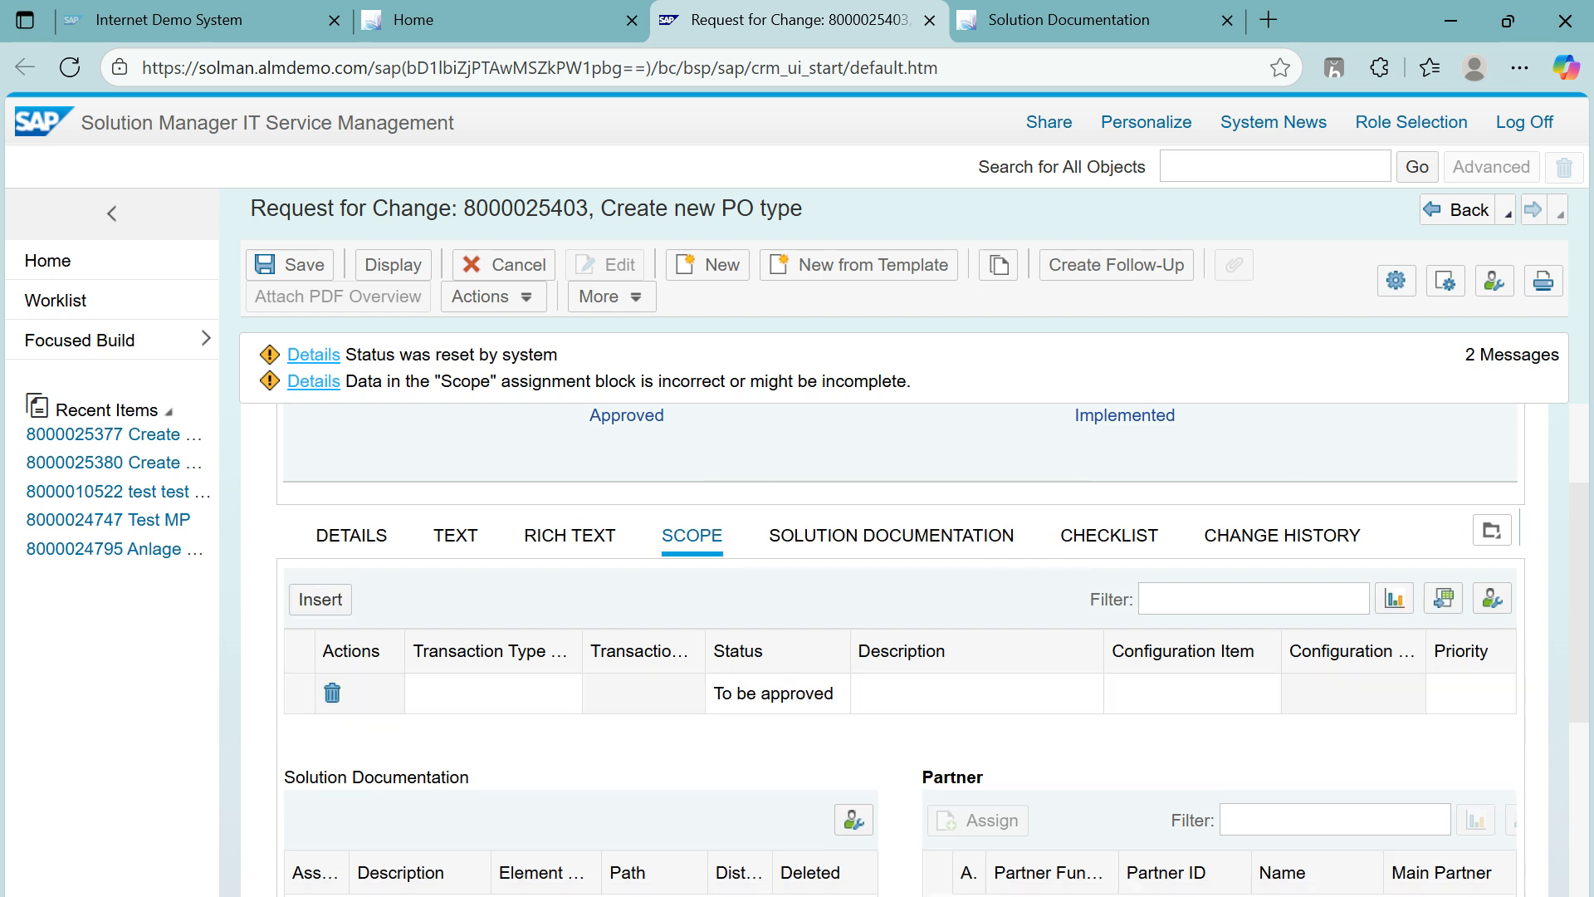
left_click(566, 693)
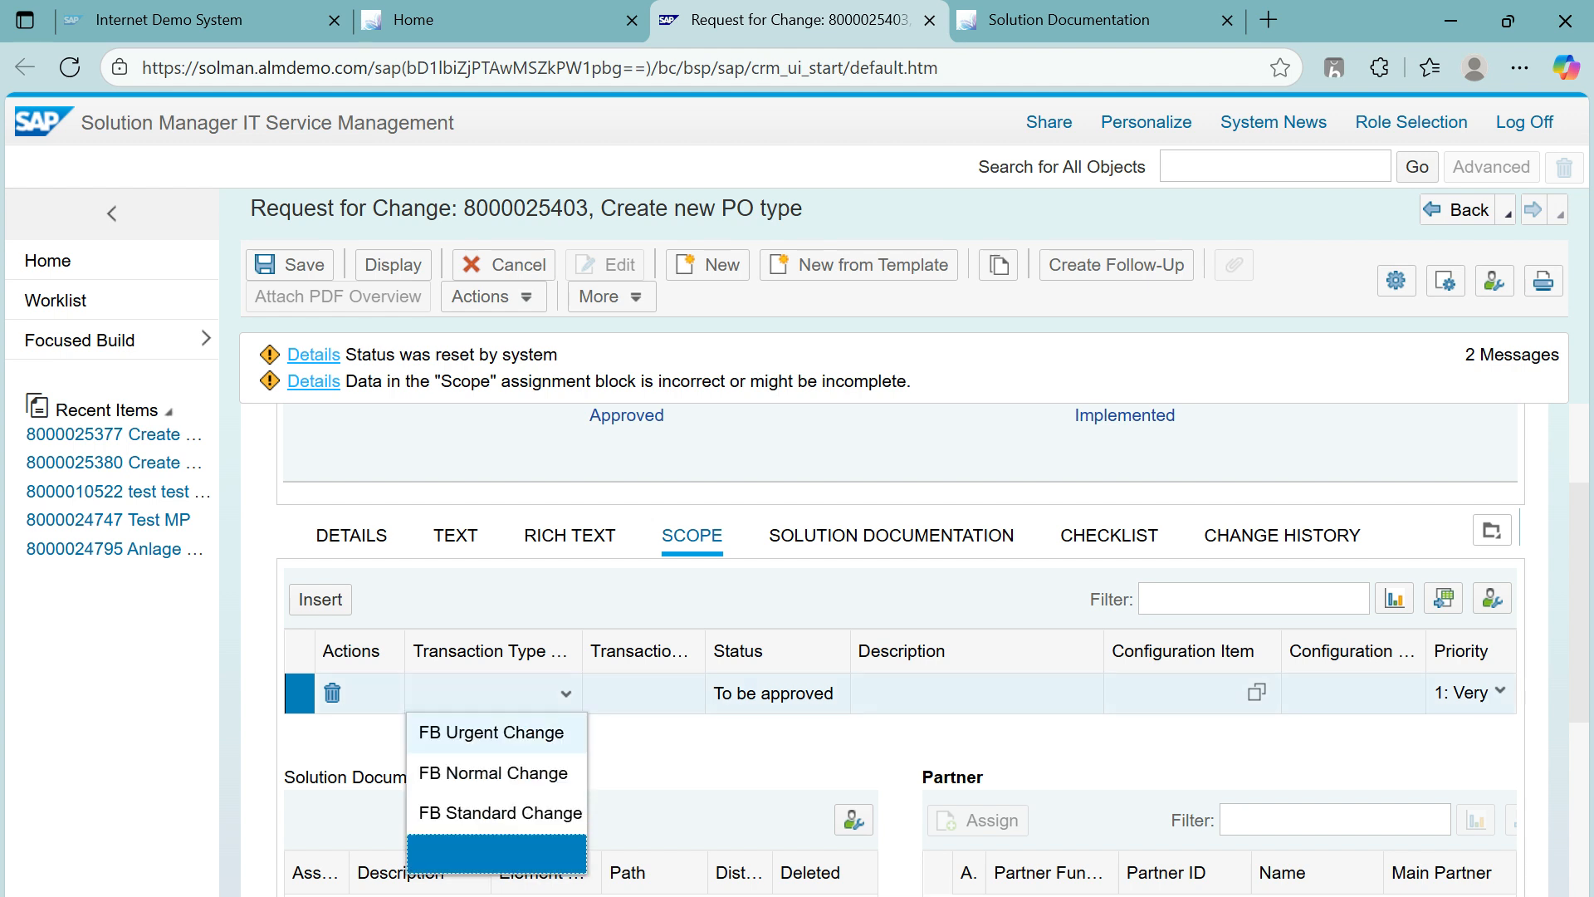
left_click(493, 772)
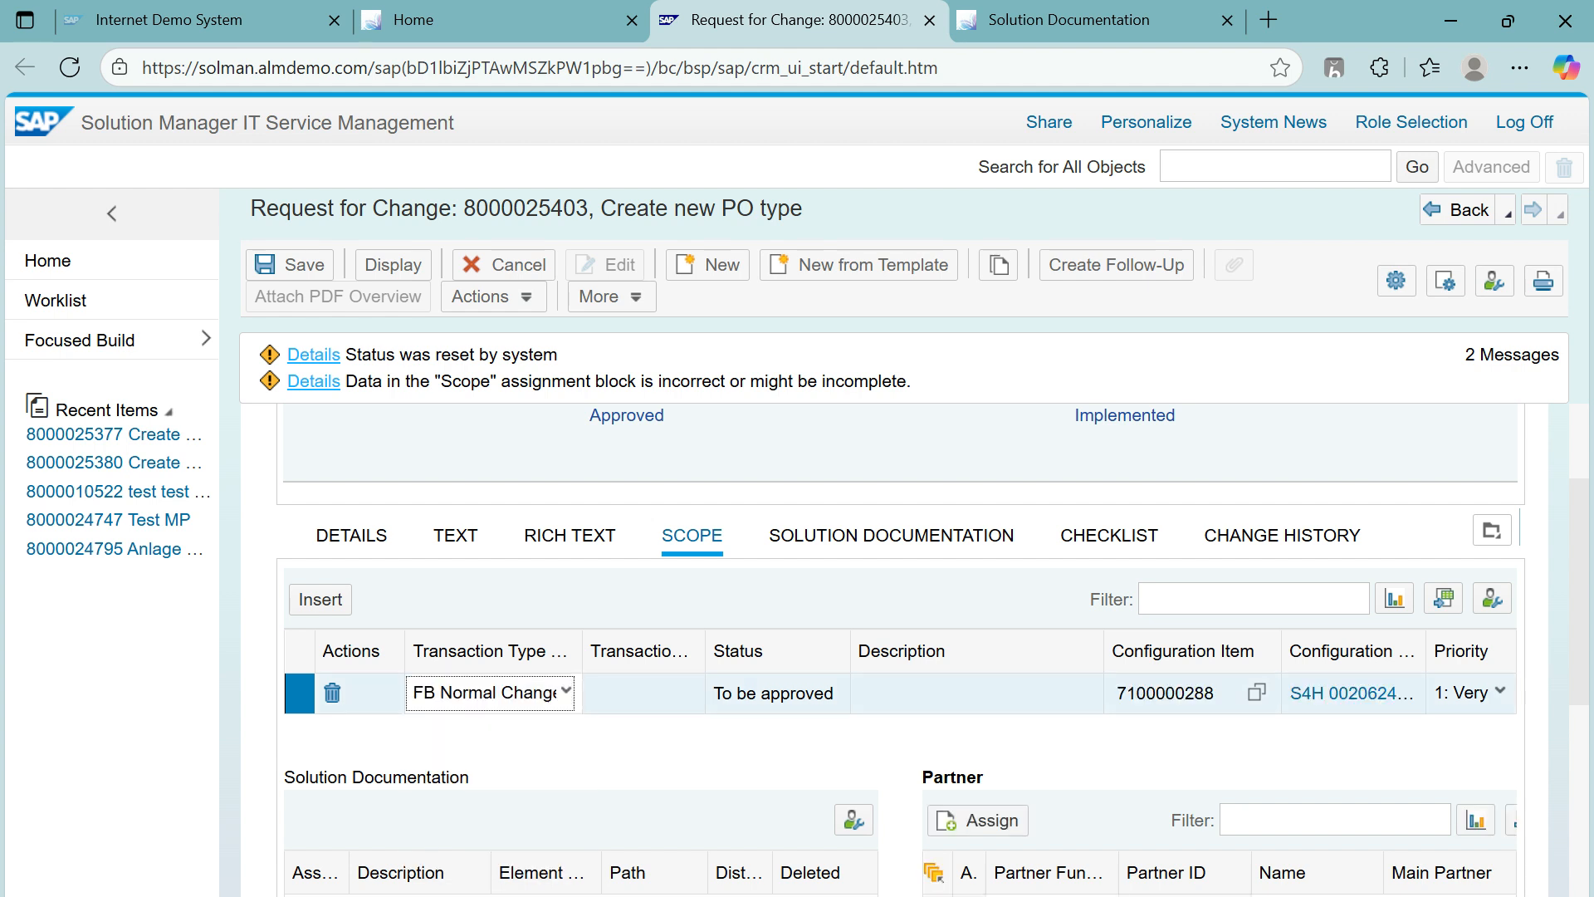
left_click(301, 267)
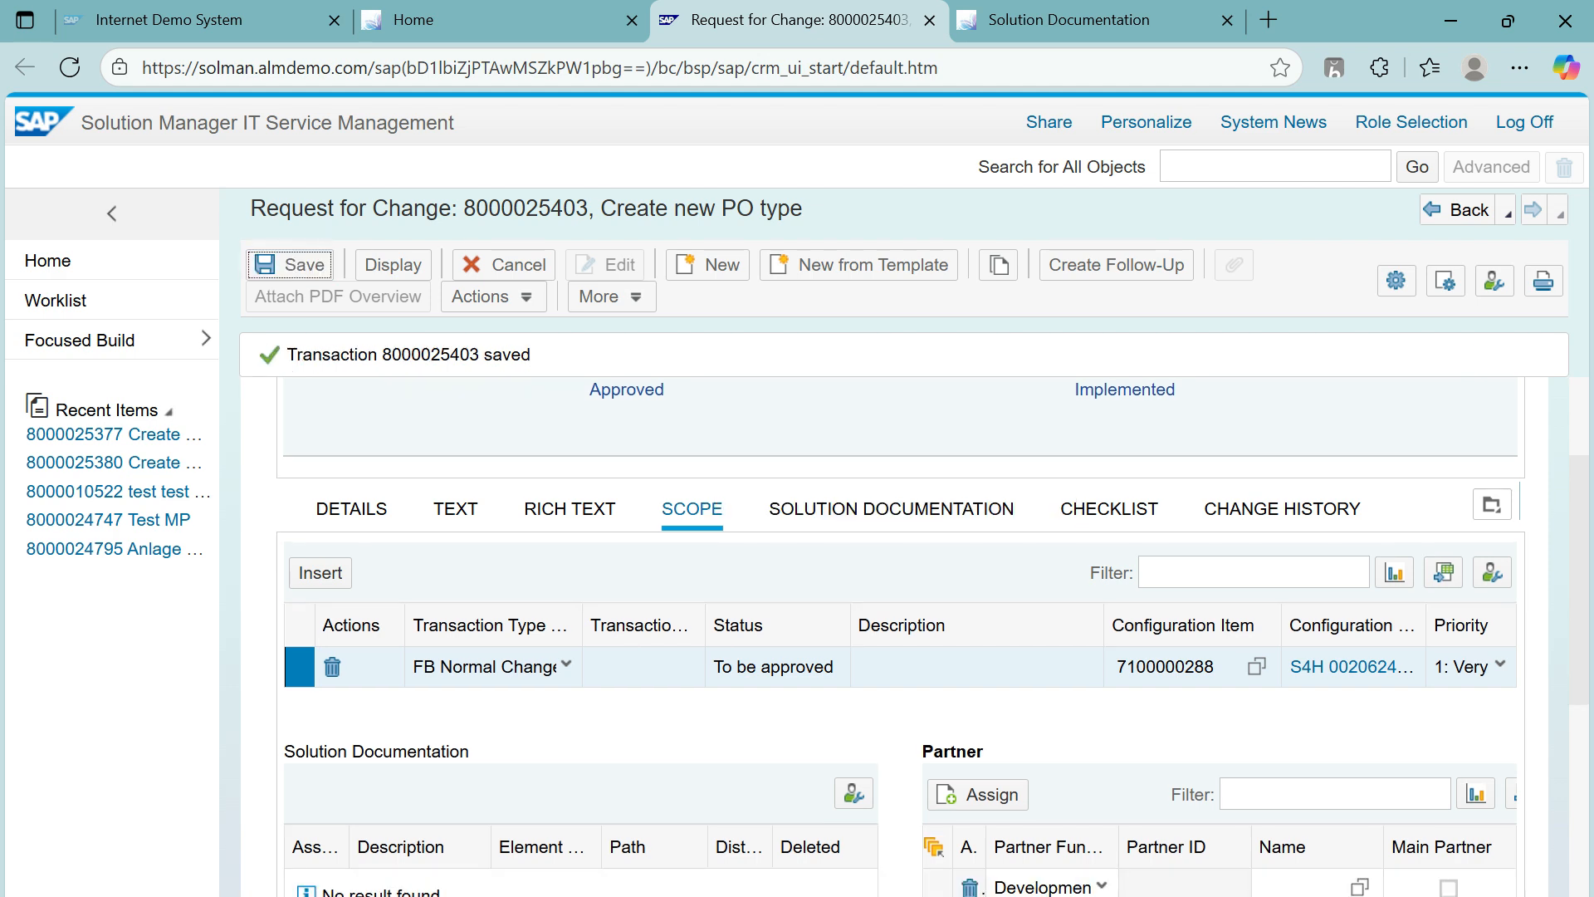
- Release the request for change with its completed scope for approval and save it
left_click(351, 509)
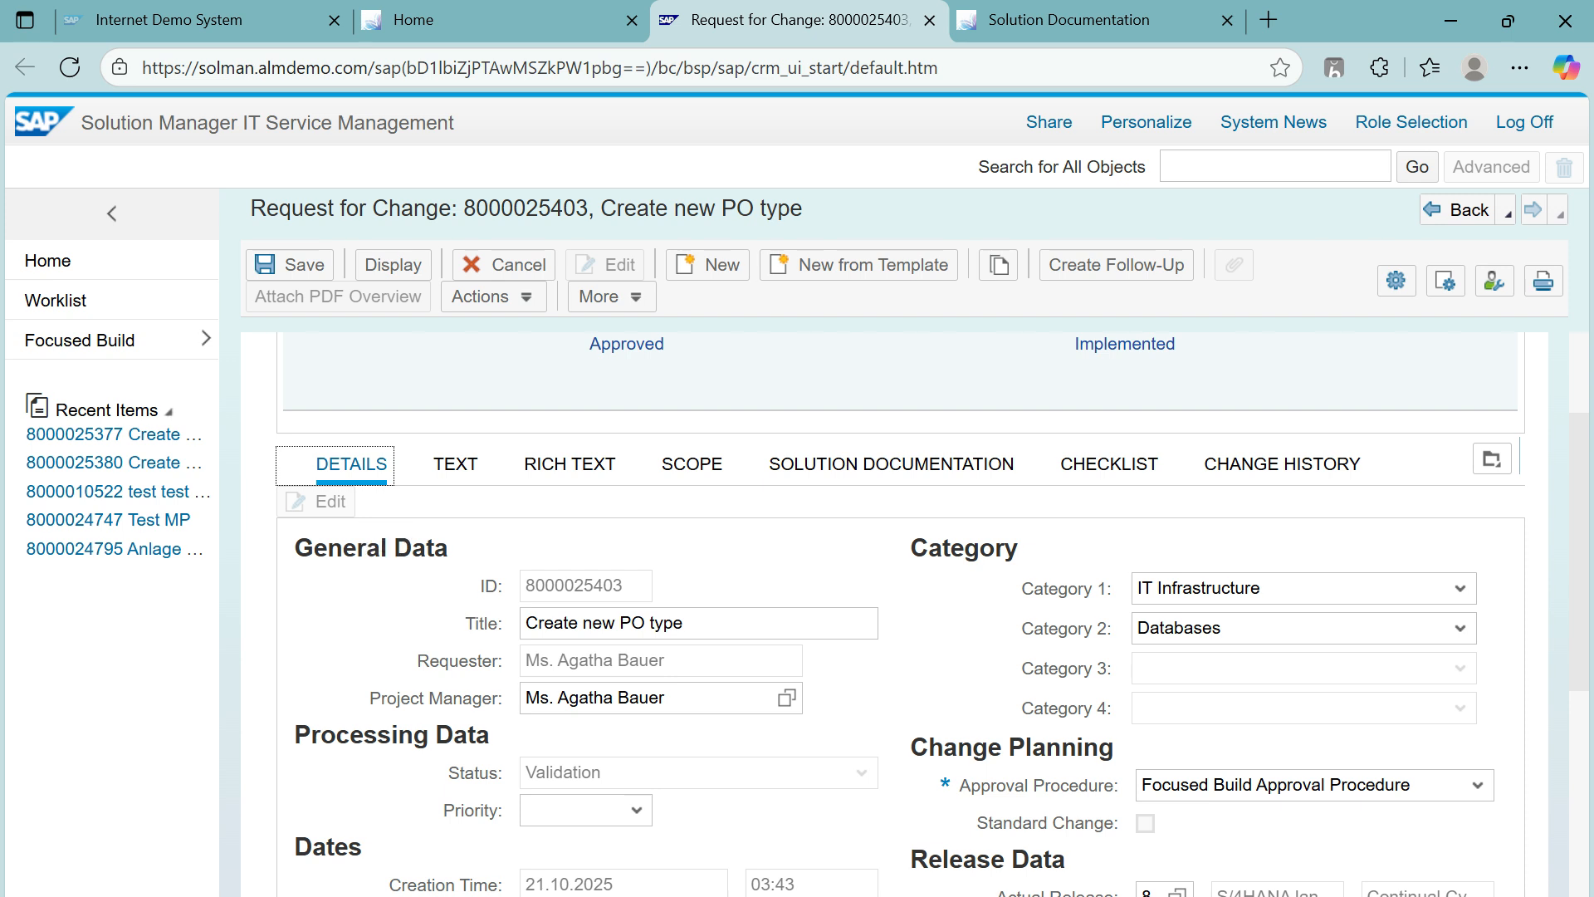
scroll(901, 531, "up", 2)
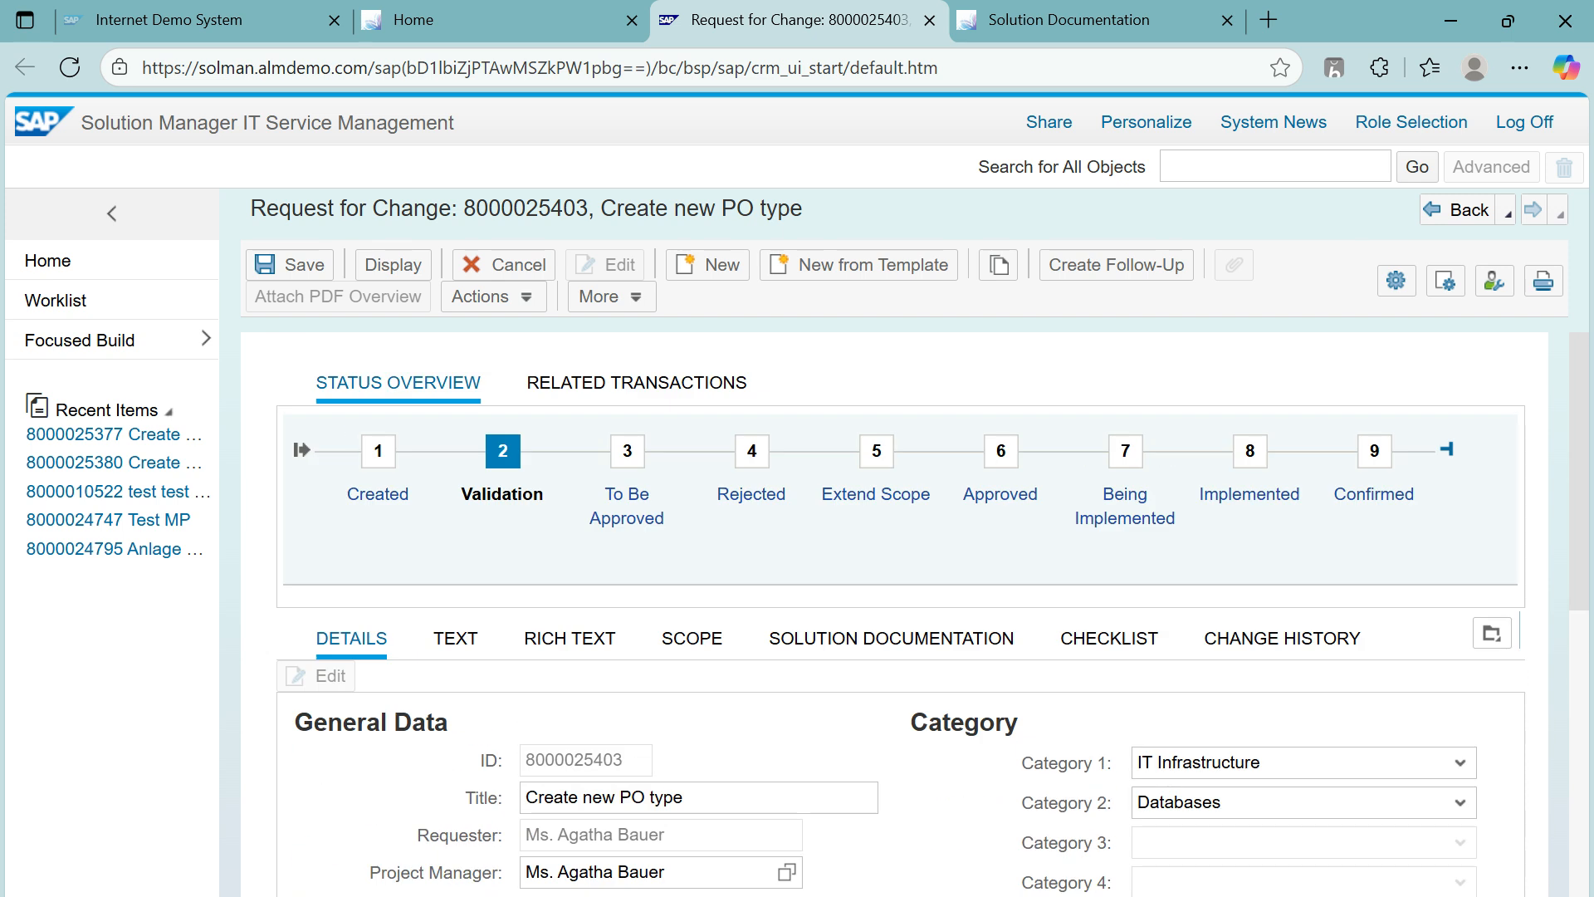
left_click(490, 297)
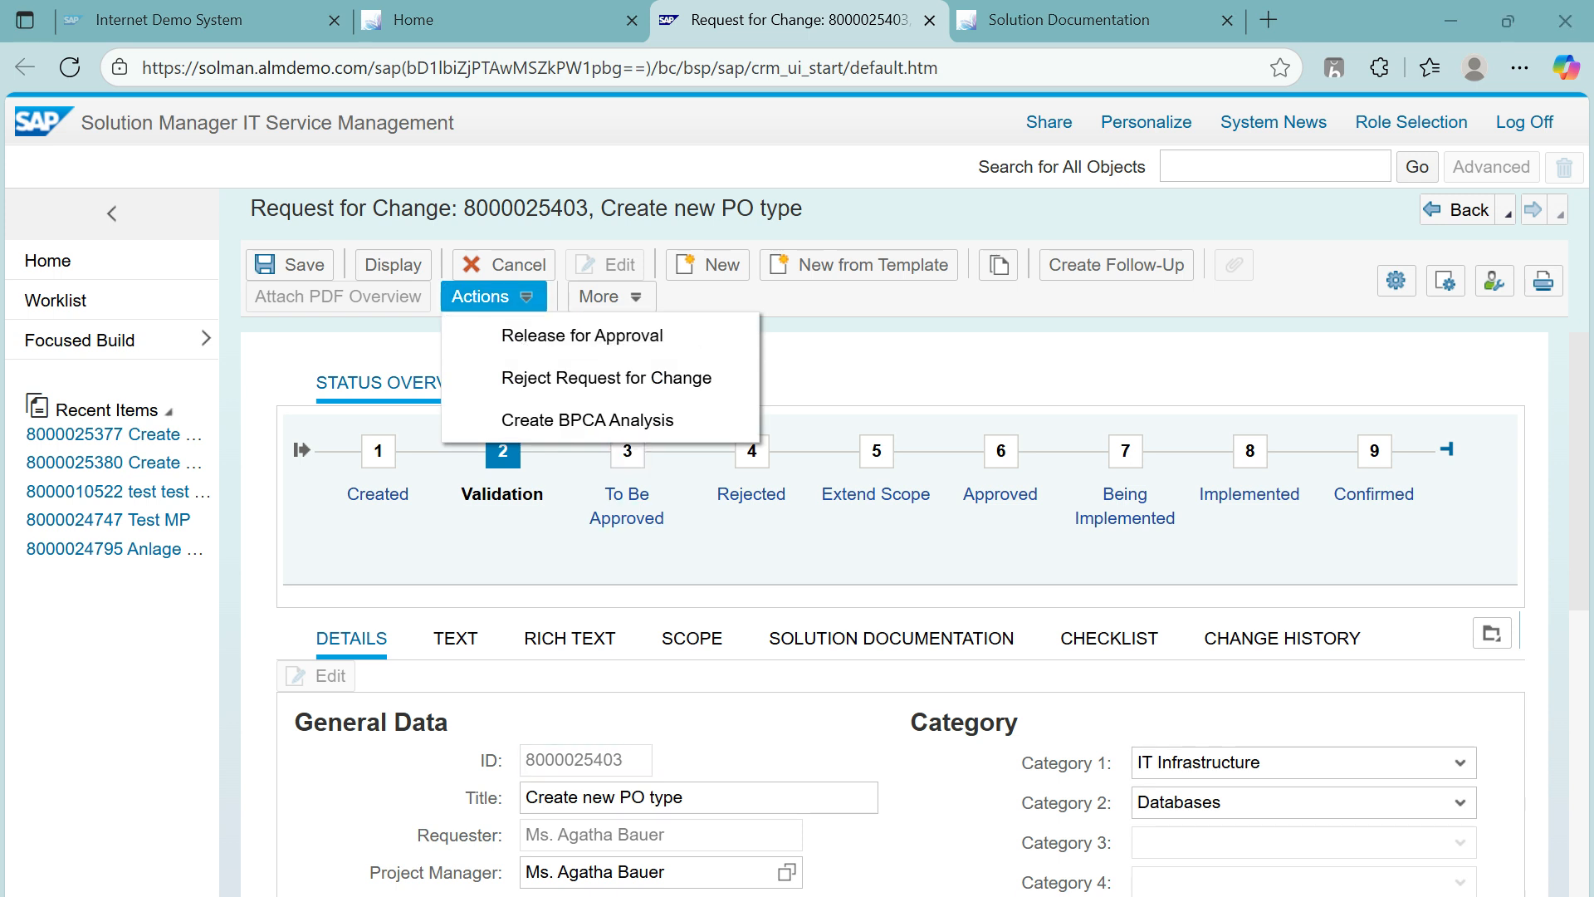
left_click(582, 335)
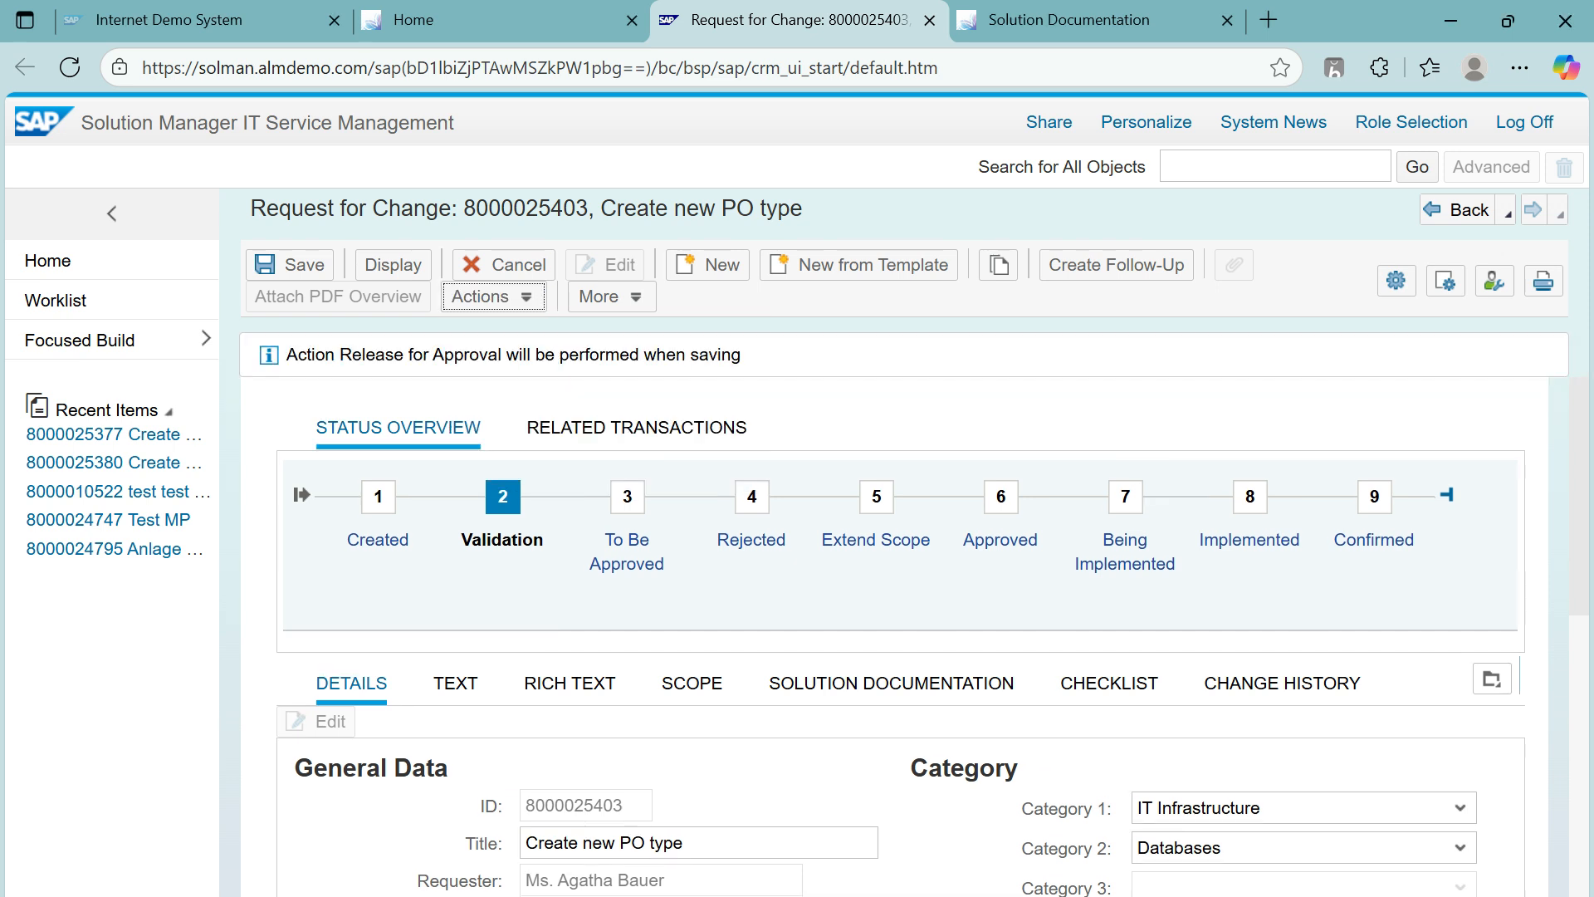
left_click(290, 265)
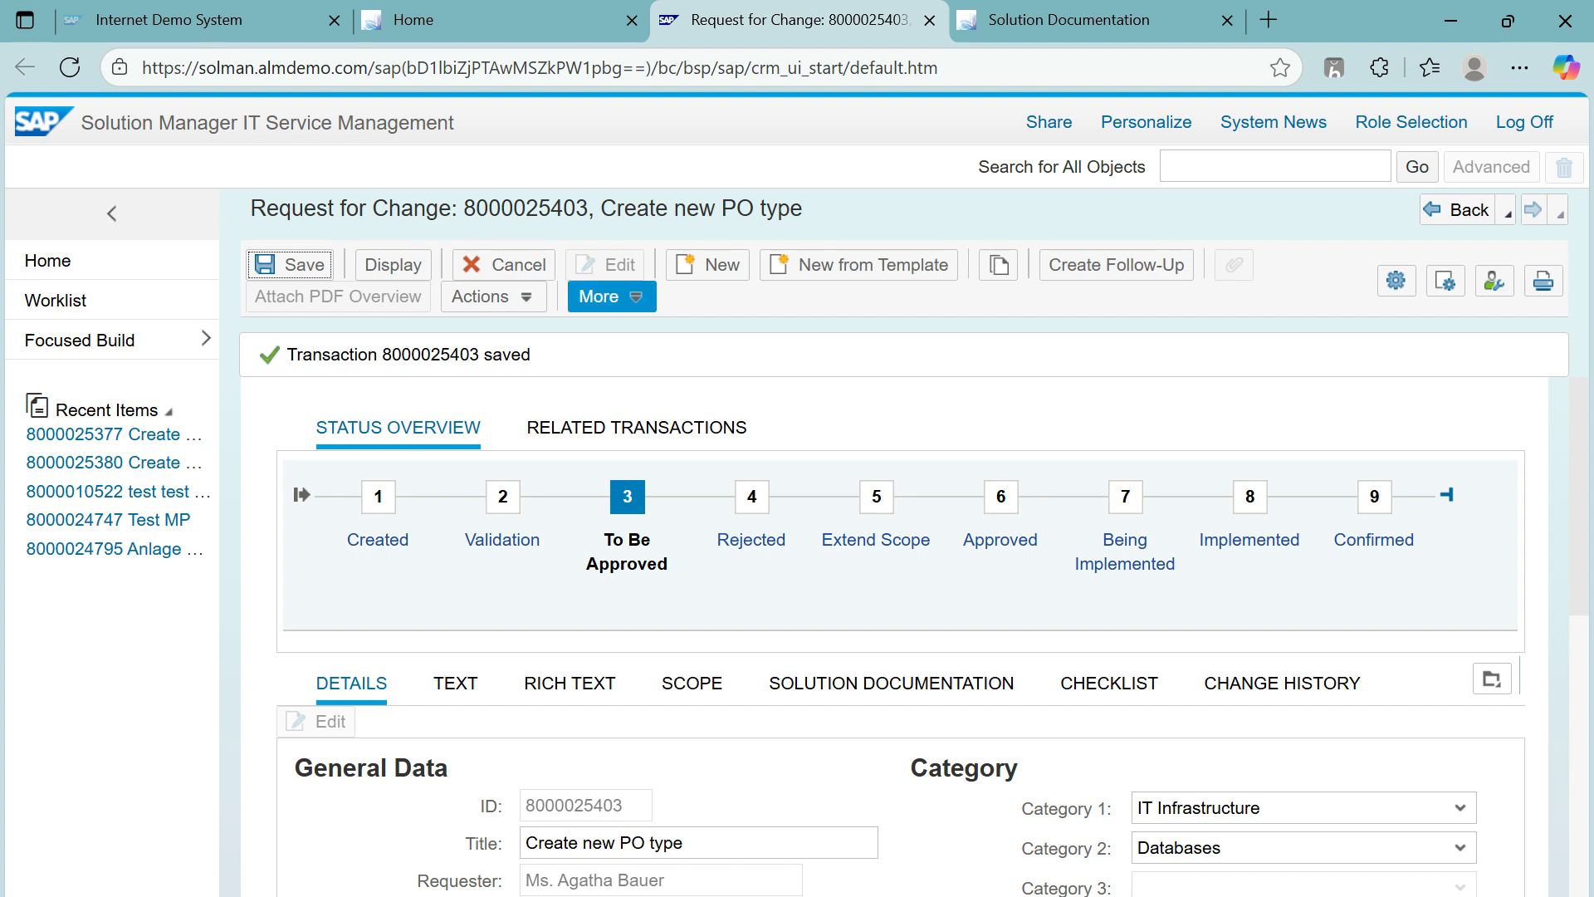
left_click(492, 296)
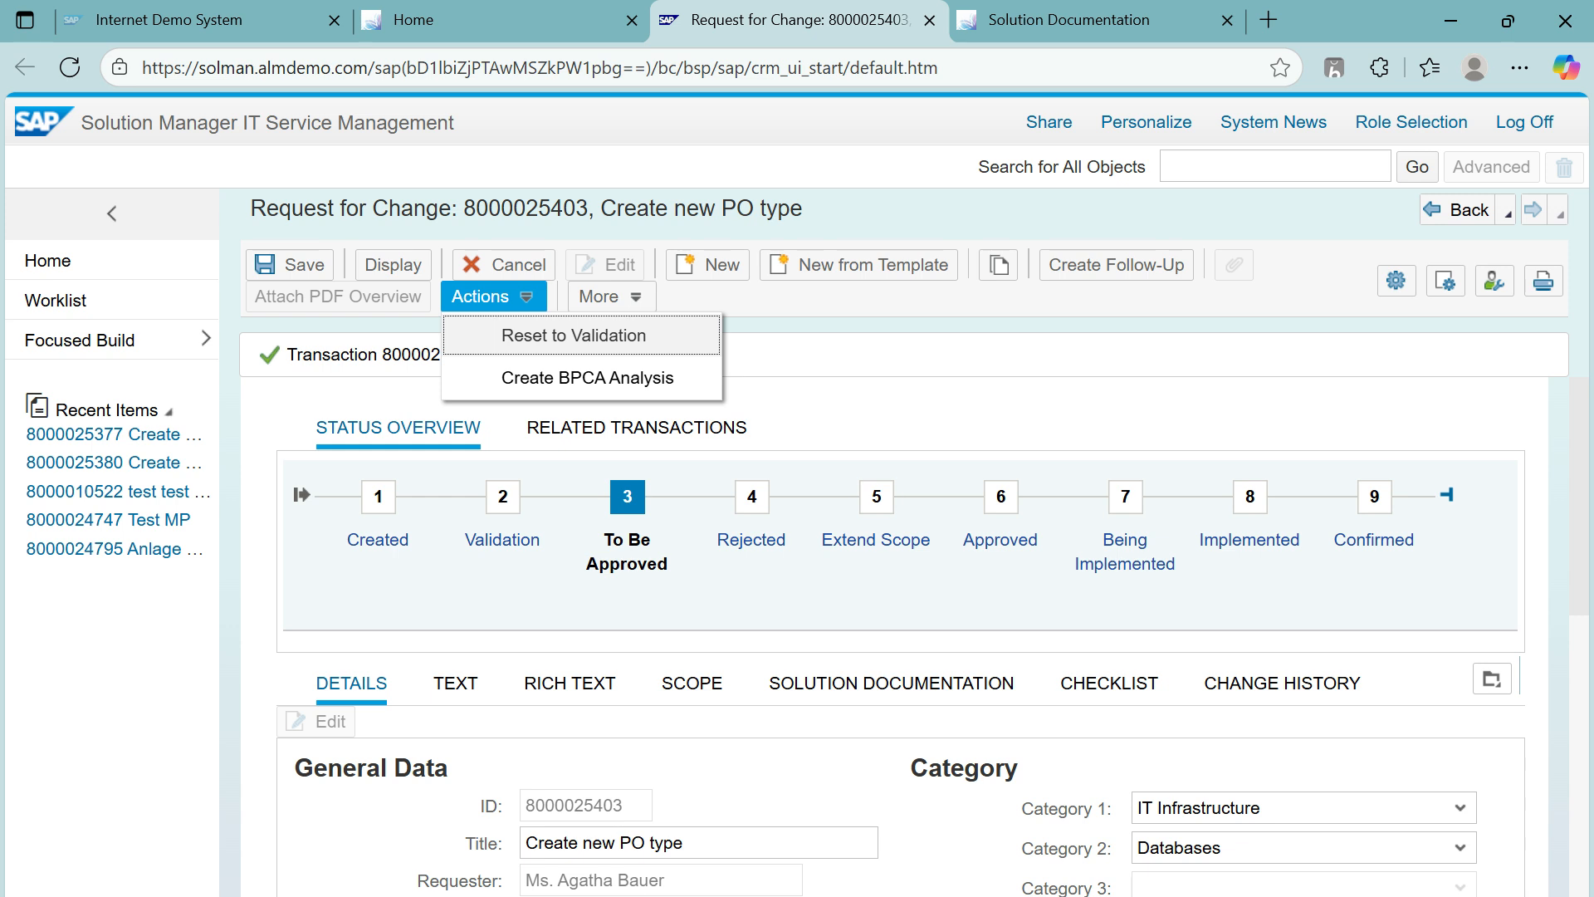
key("Down")
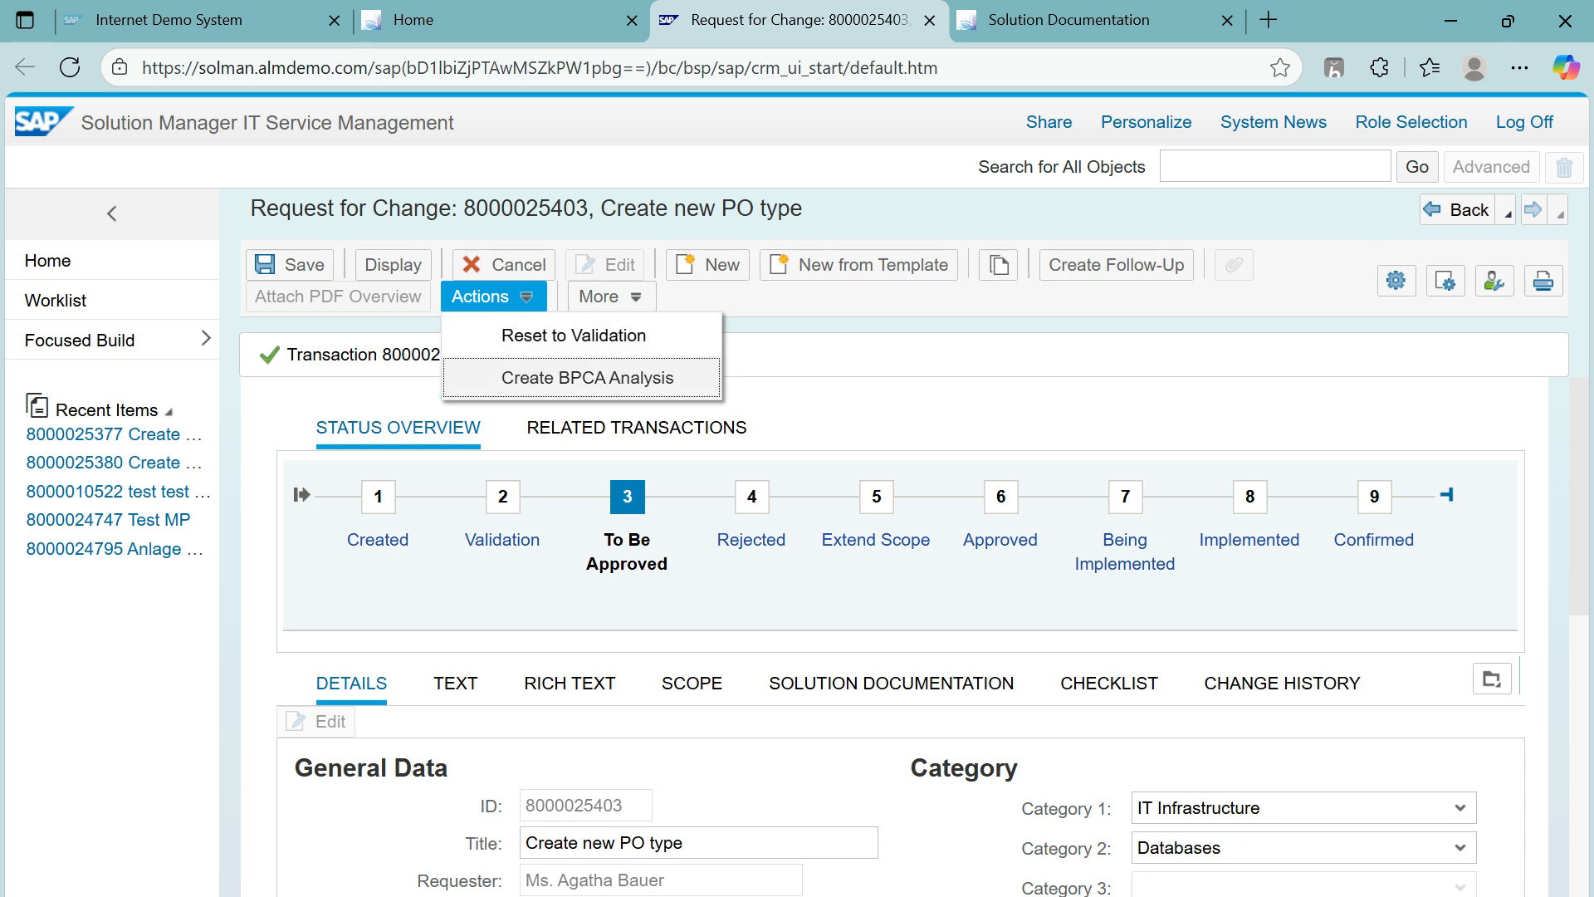
key("Return")
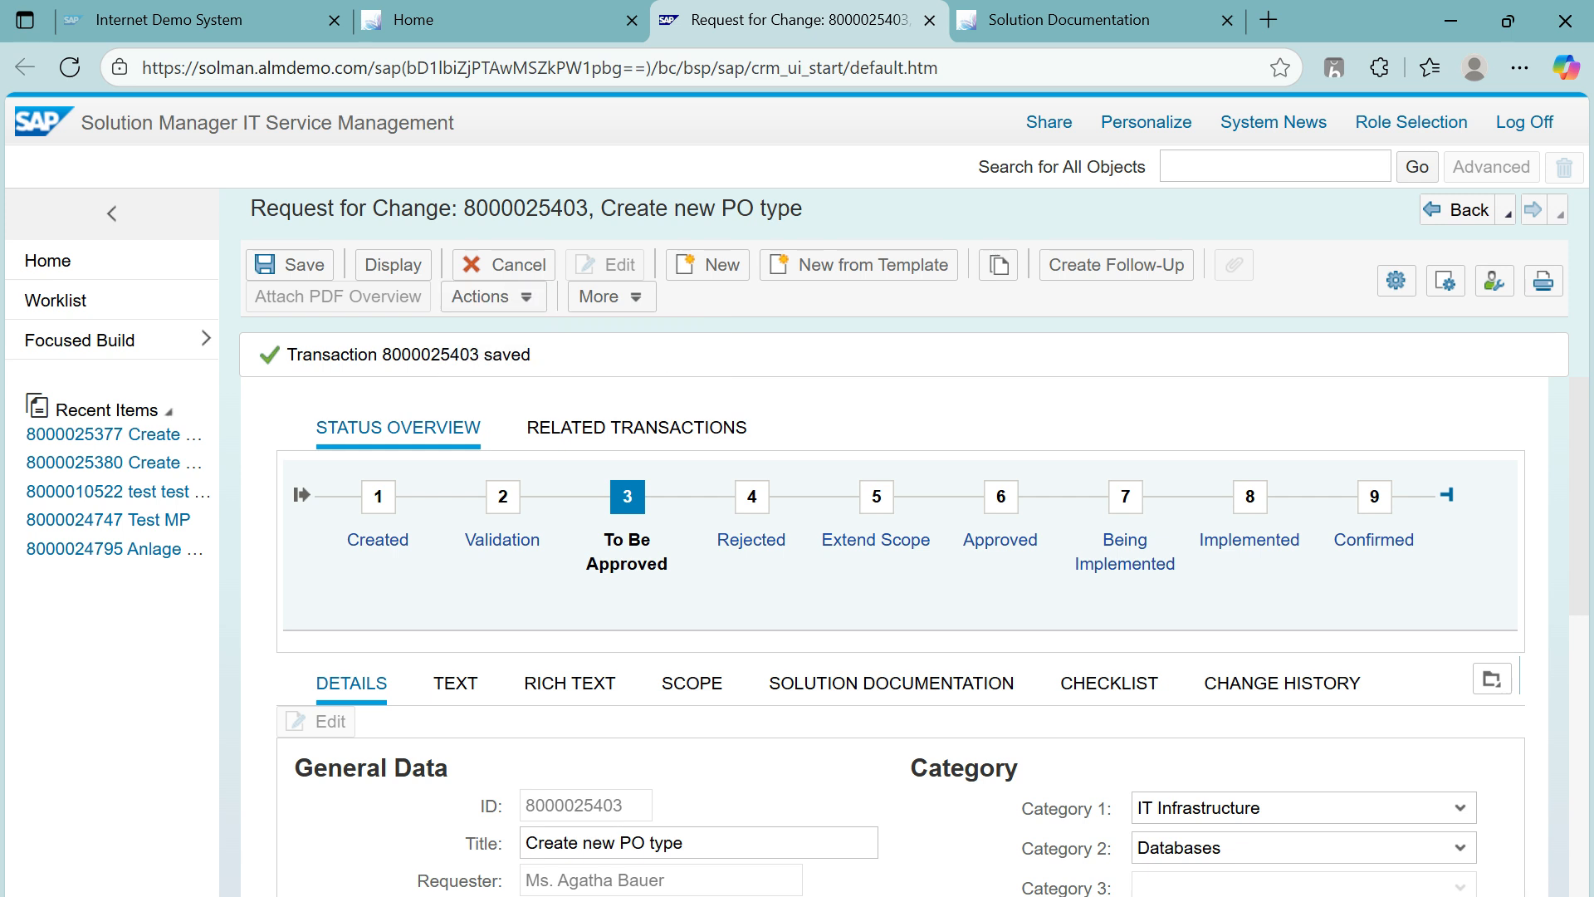
- Set the activity of the approval procedure step to Approved and save the request for change
left_click_drag(1579, 498, 1579, 816)
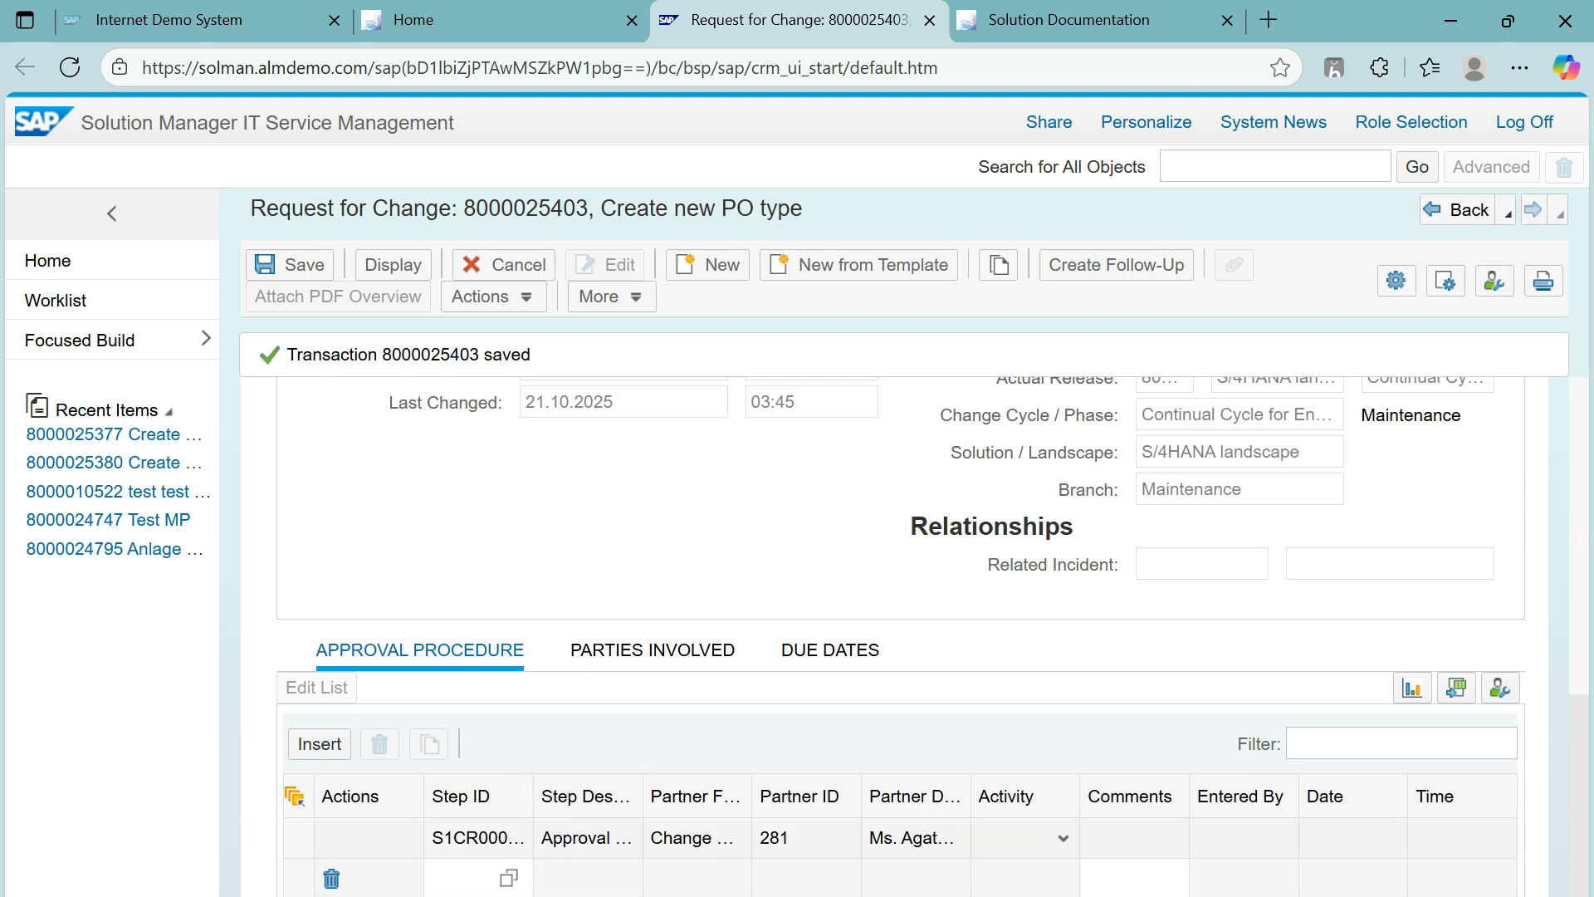
left_click(1063, 837)
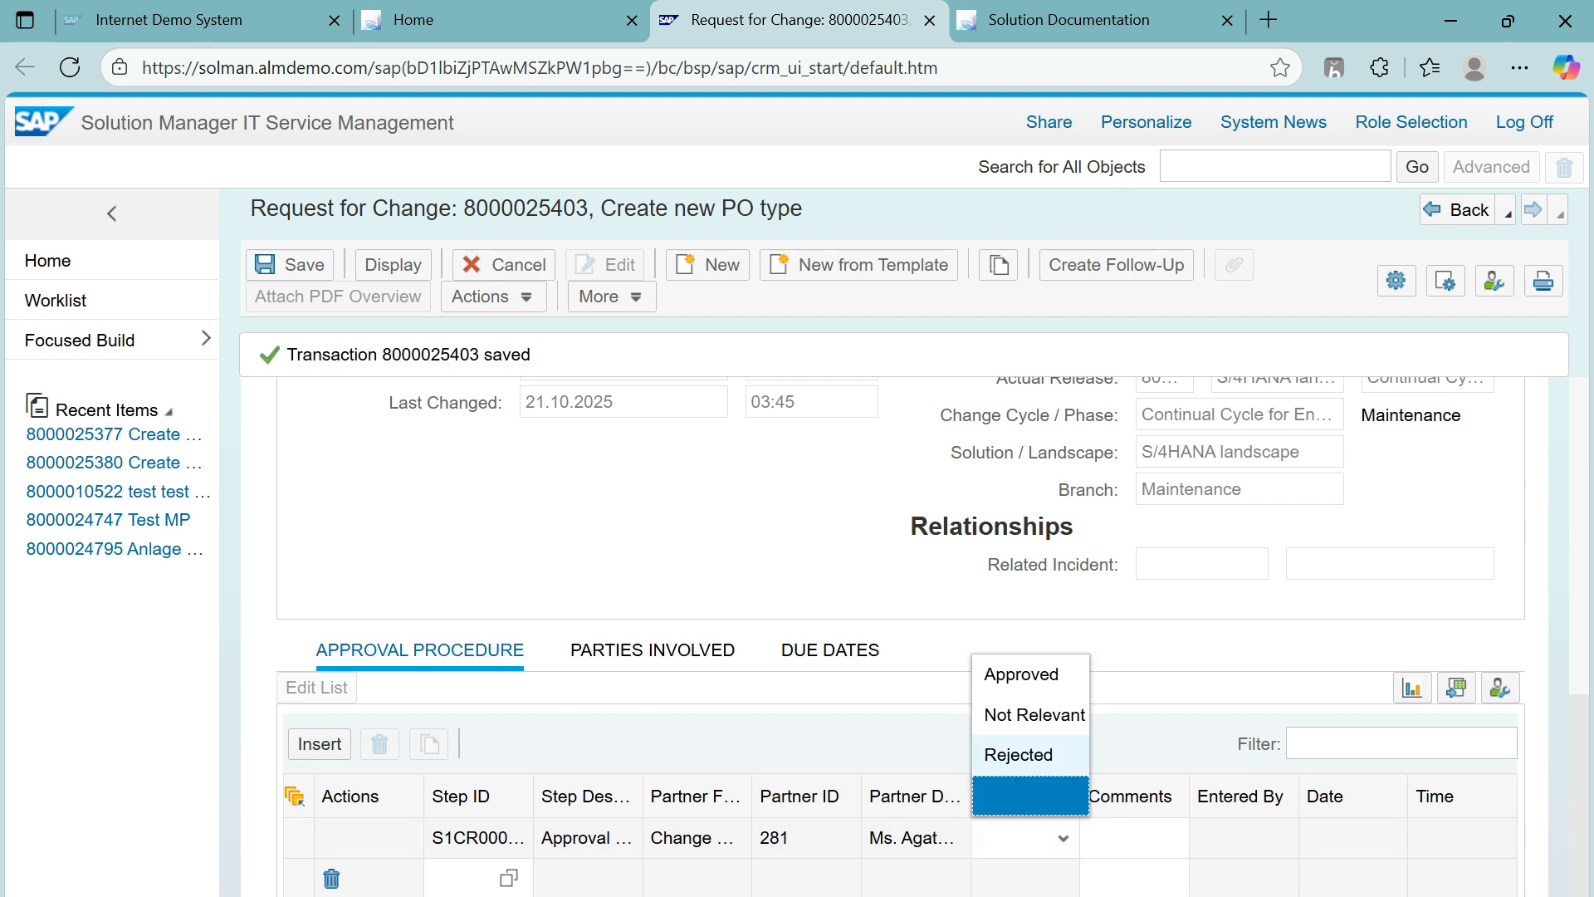
left_click(1023, 674)
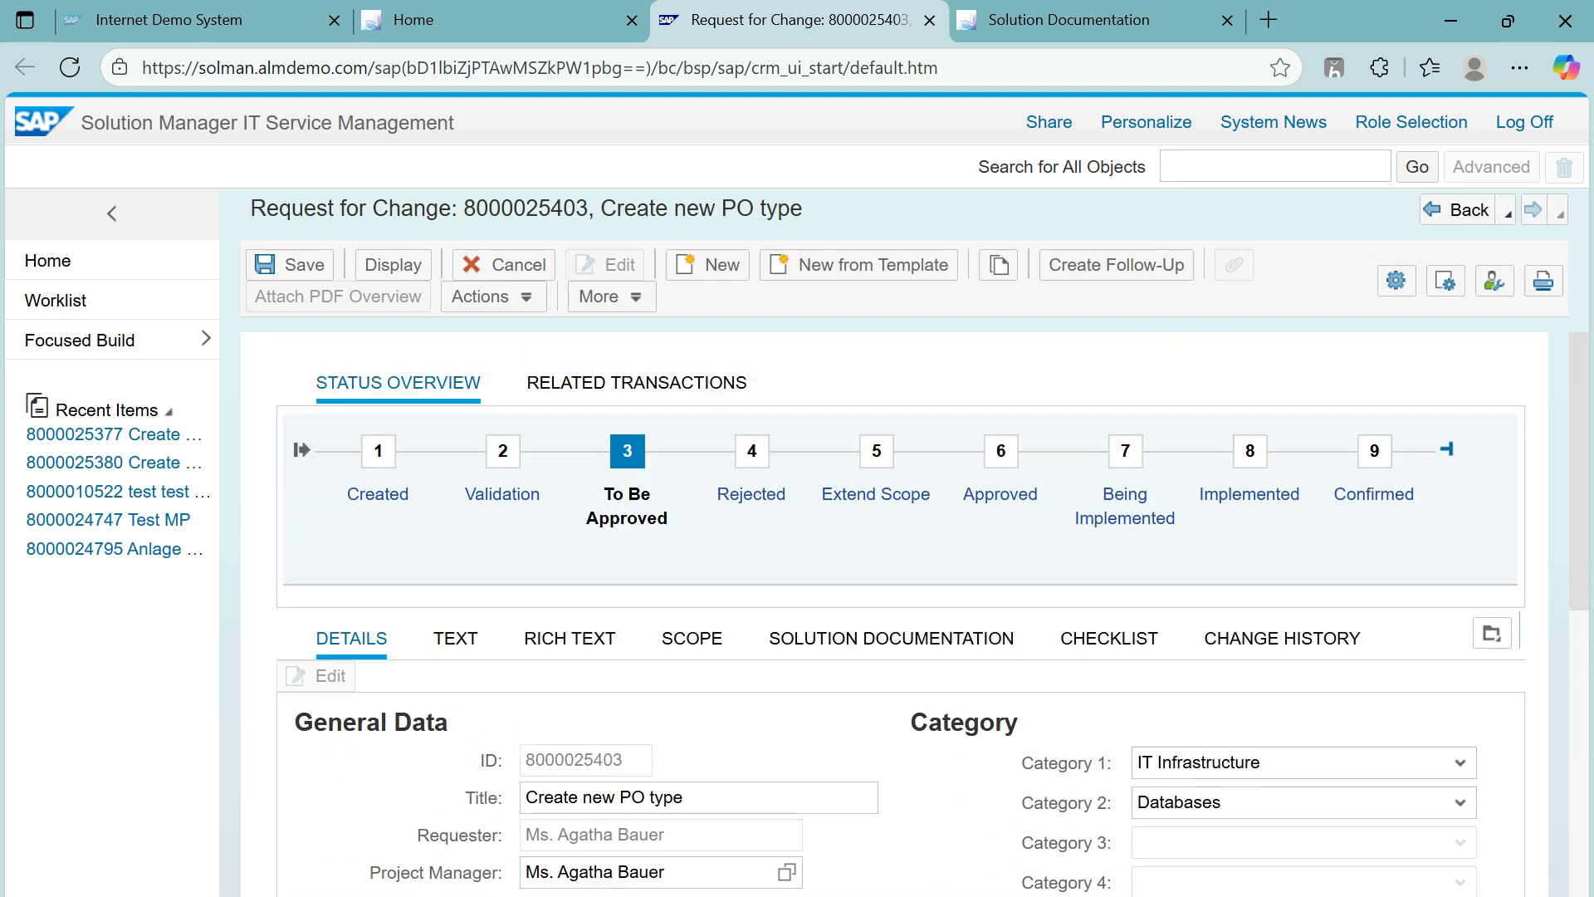
left_click(290, 264)
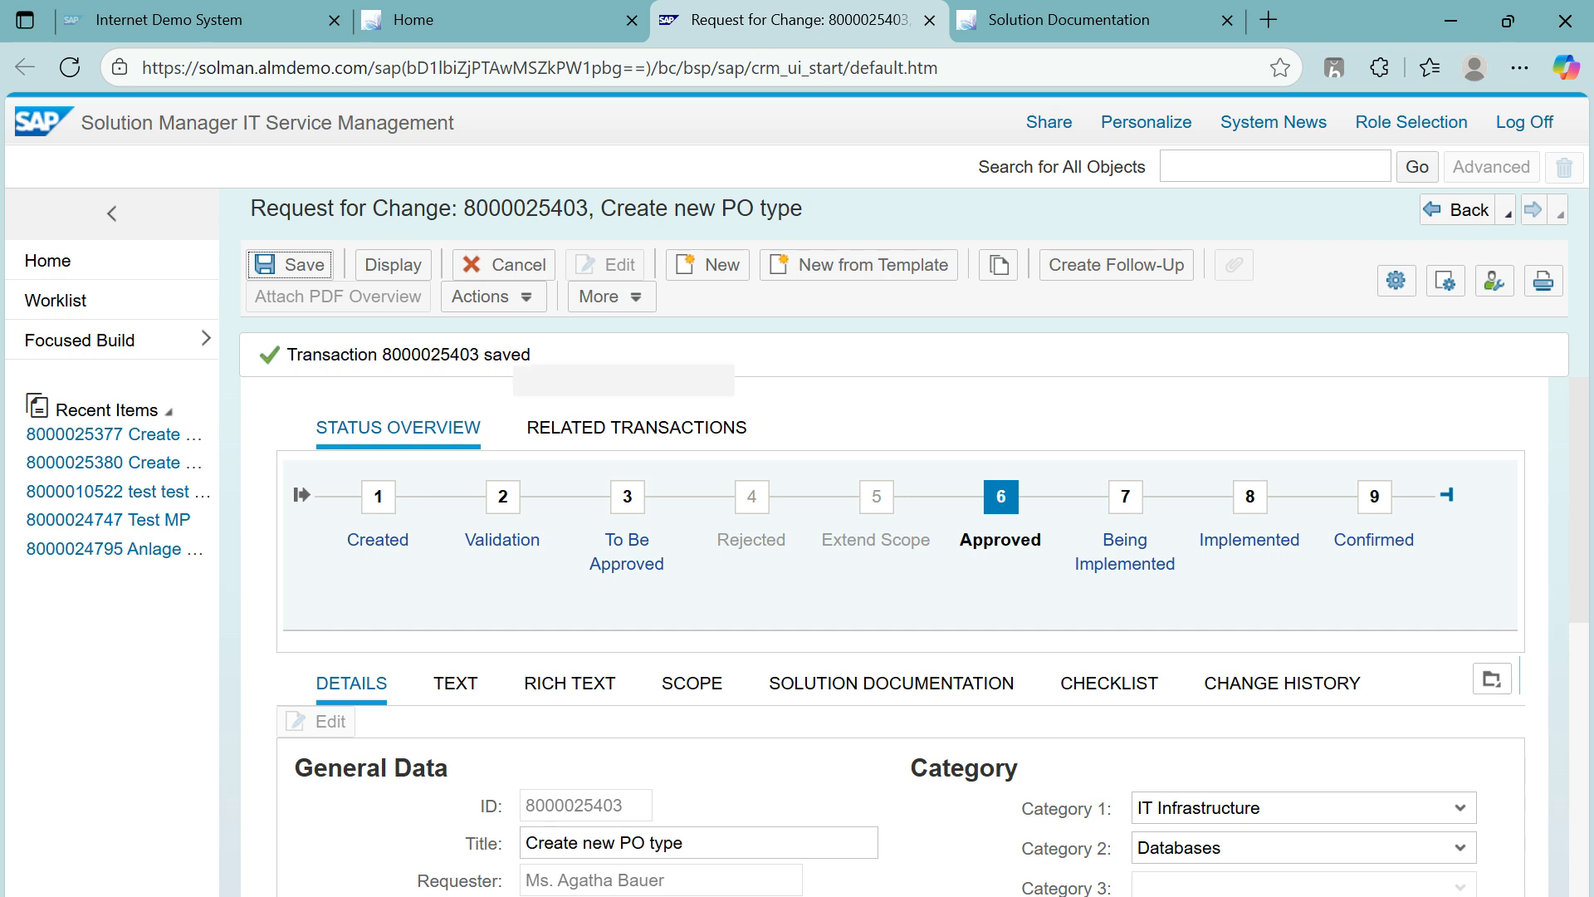
- Release the approved request for change for development and save it
left_click(490, 297)
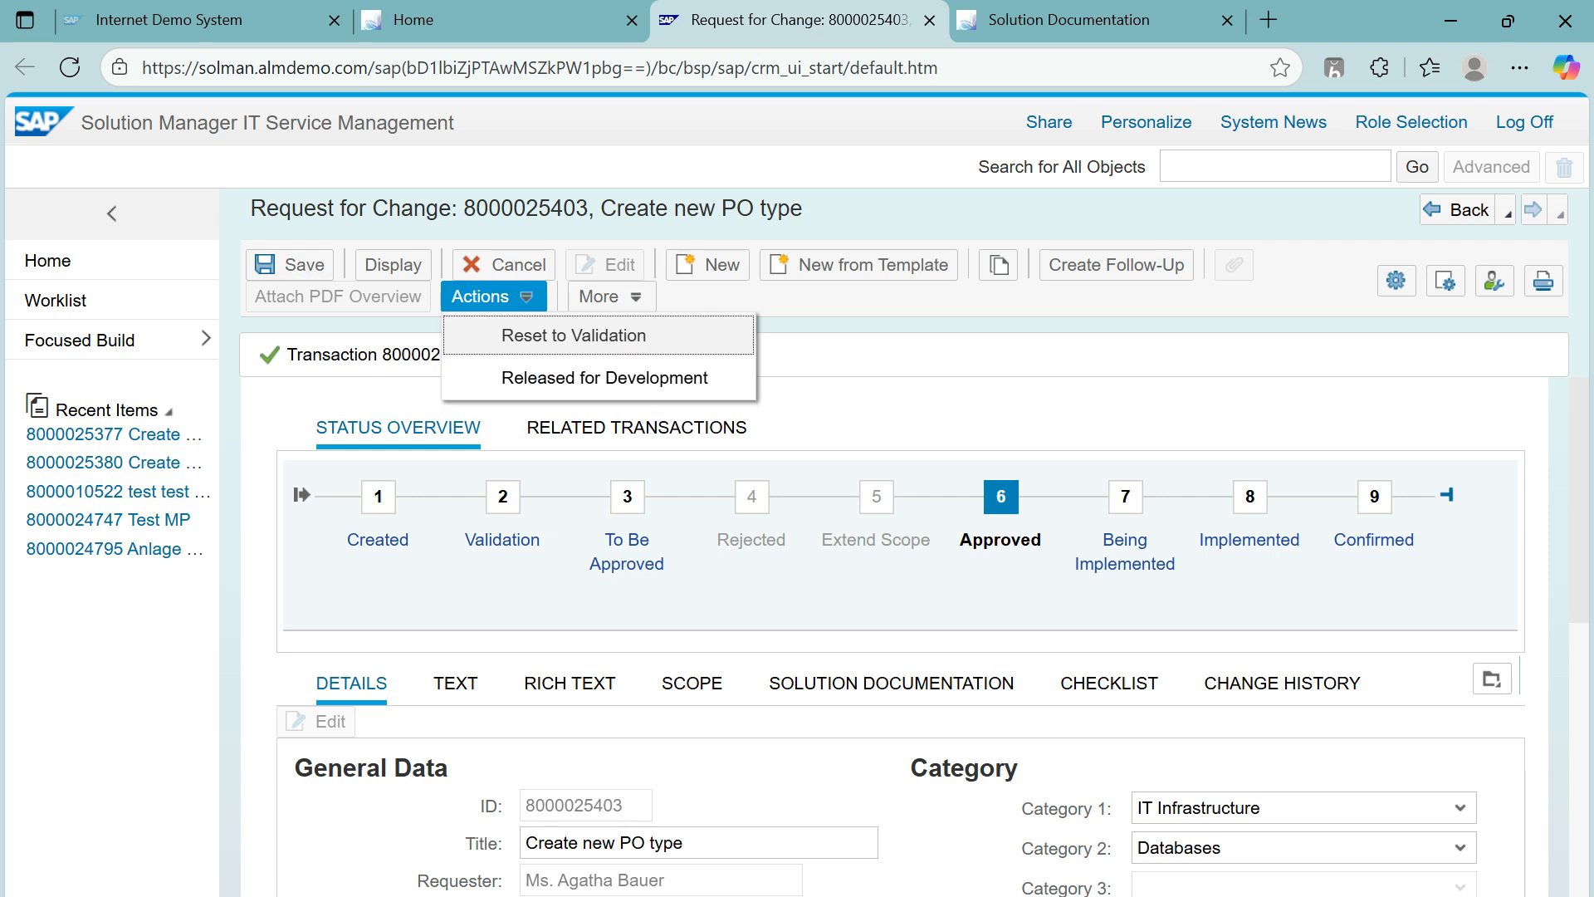
key("Return")
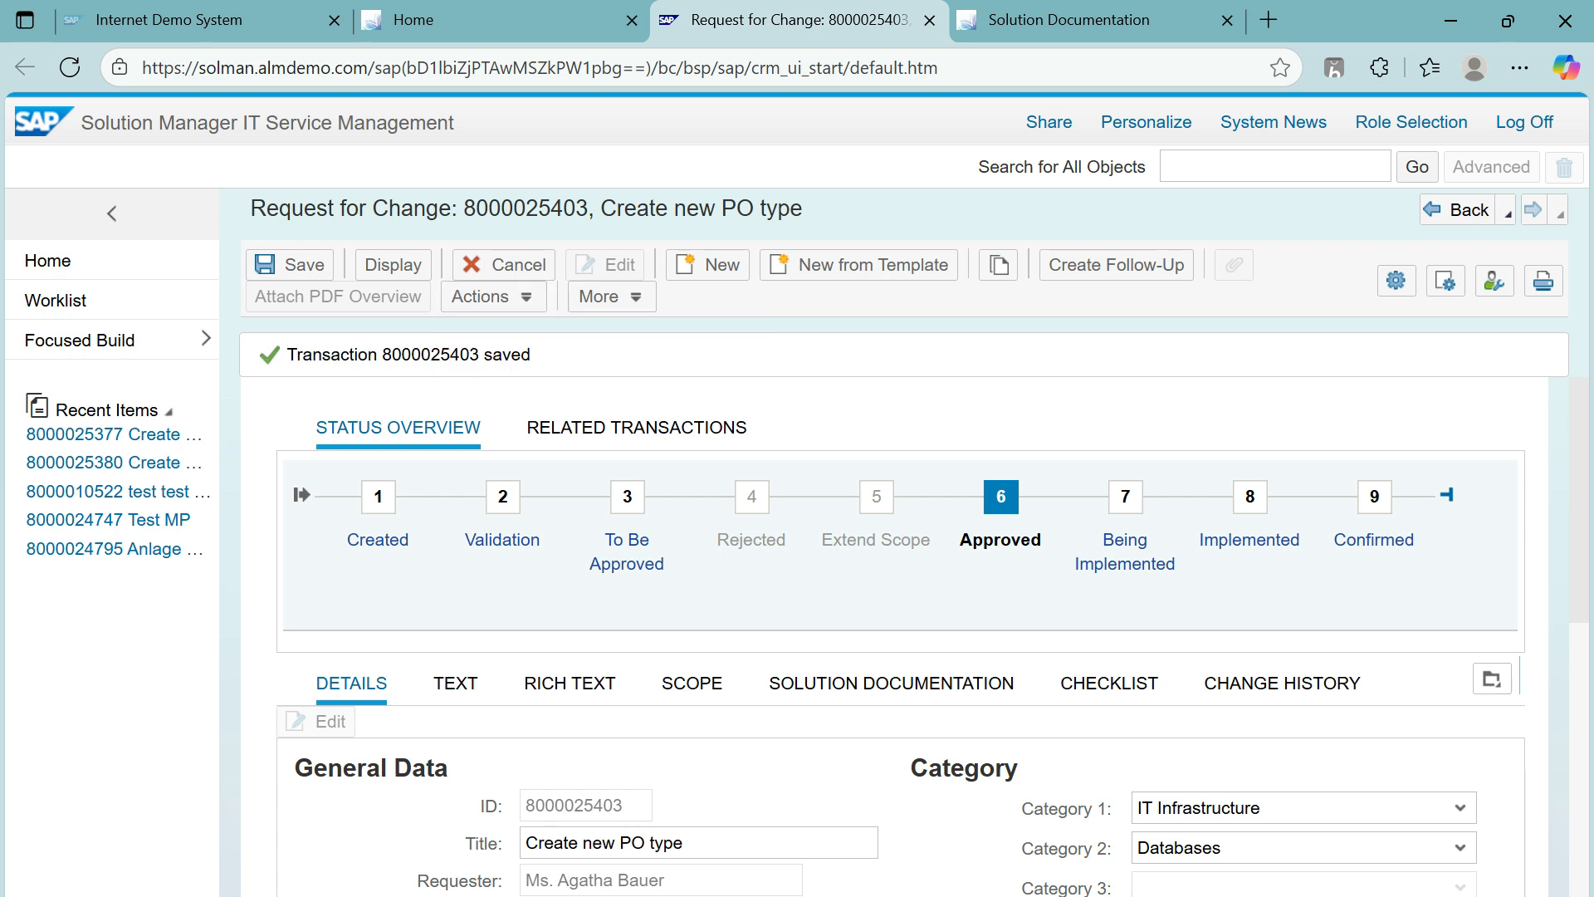
left_click(289, 264)
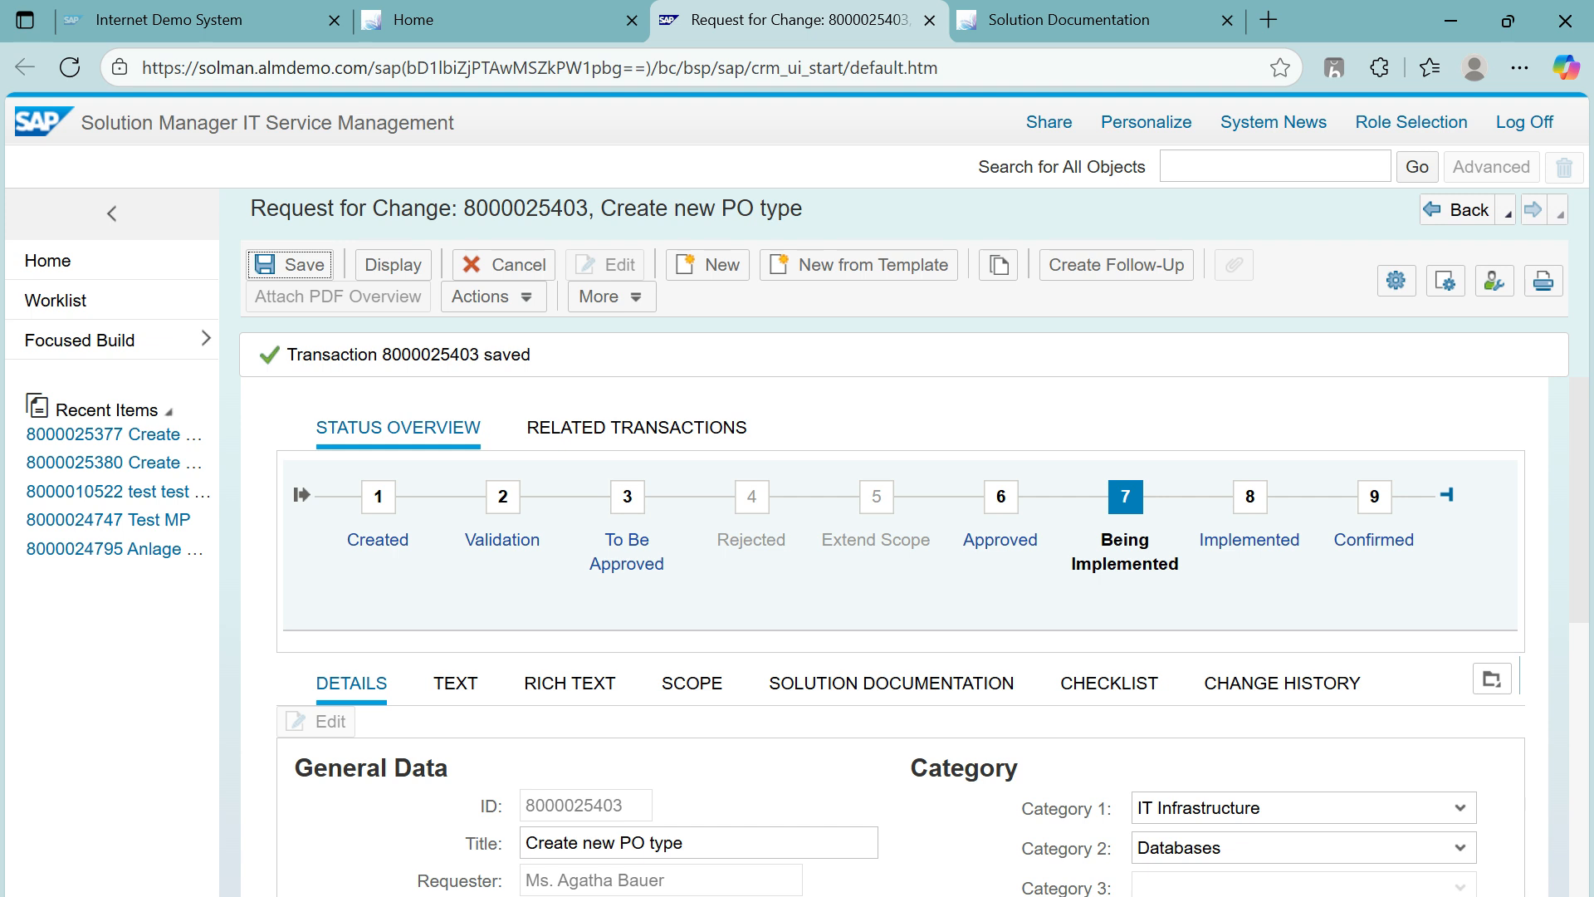
- Apply the Extend Scope action to the request for change being implemented and save it
left_click(494, 297)
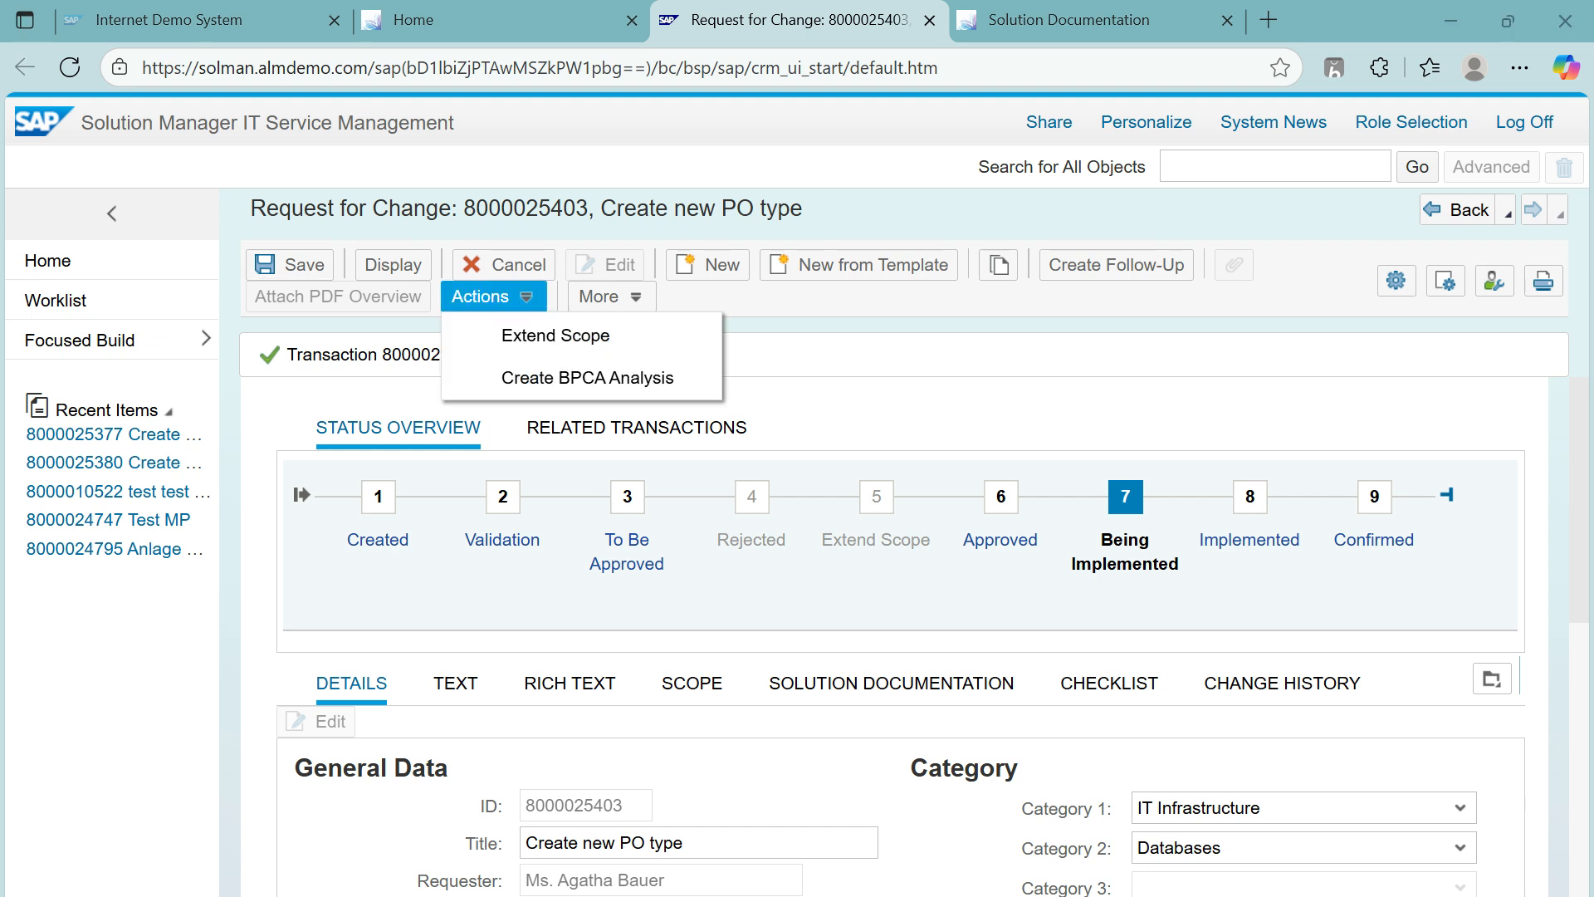
key("Escape")
left_click(494, 296)
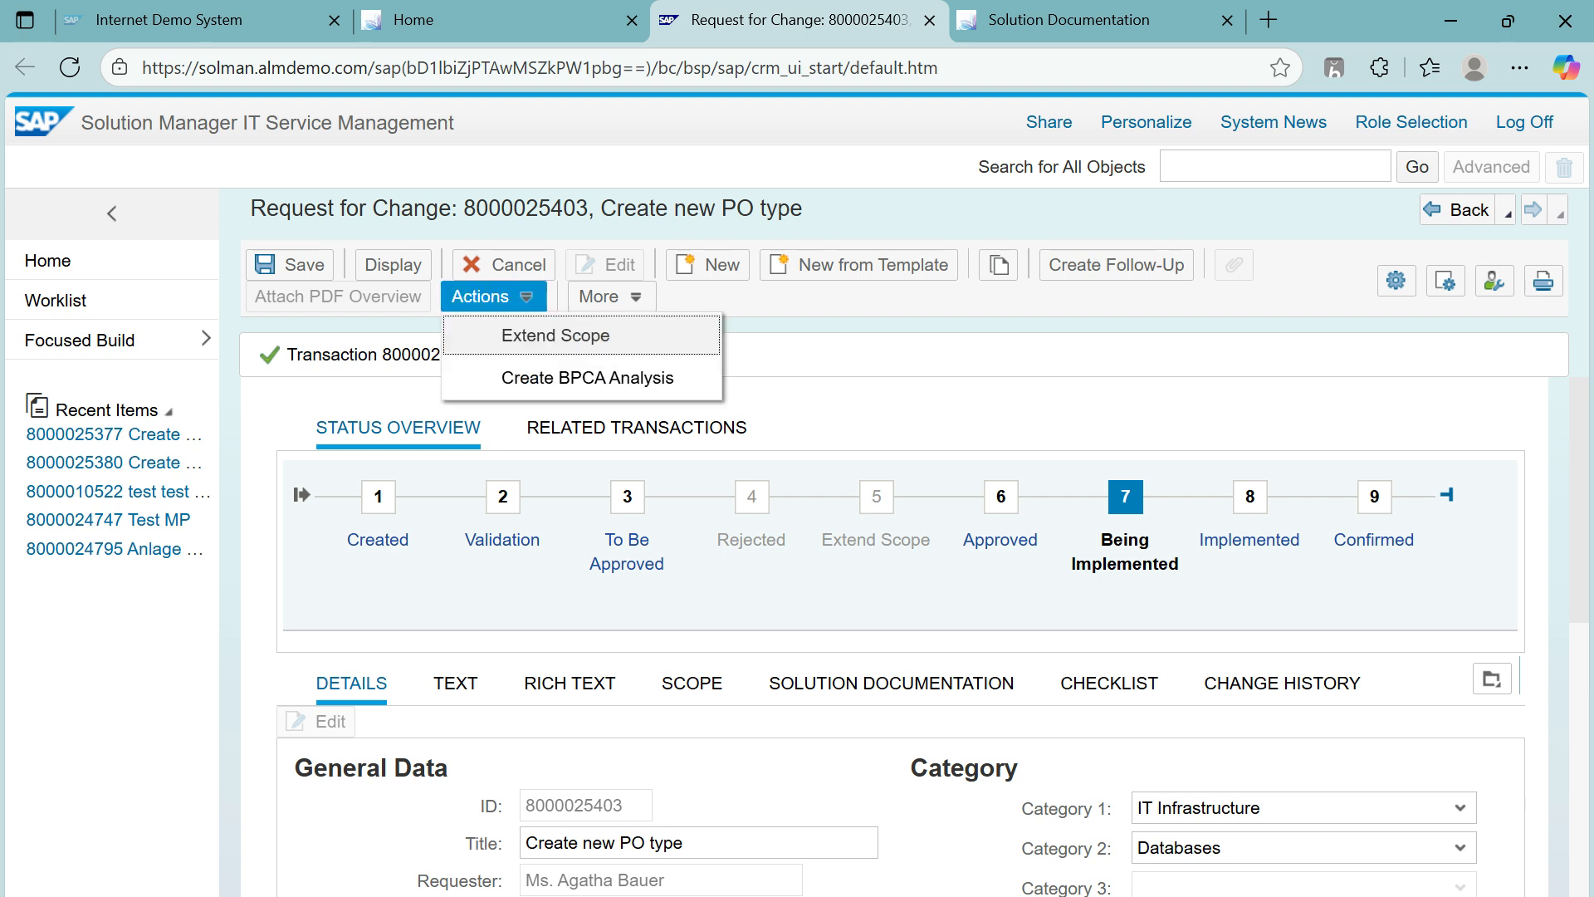
left_click(612, 296)
left_click(528, 297)
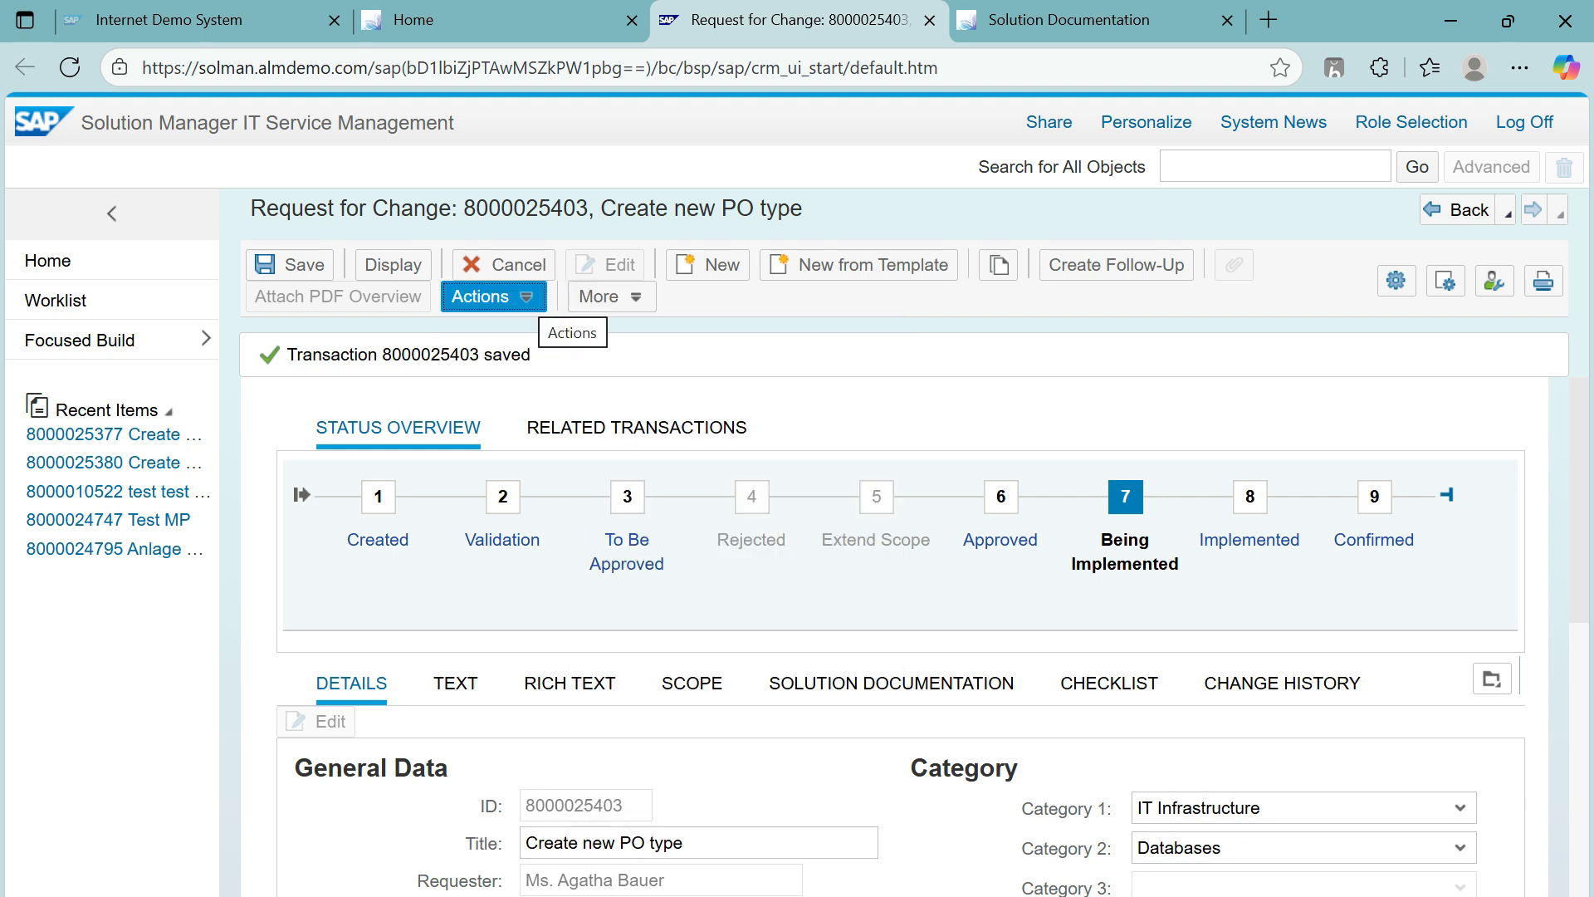
left_click(529, 297)
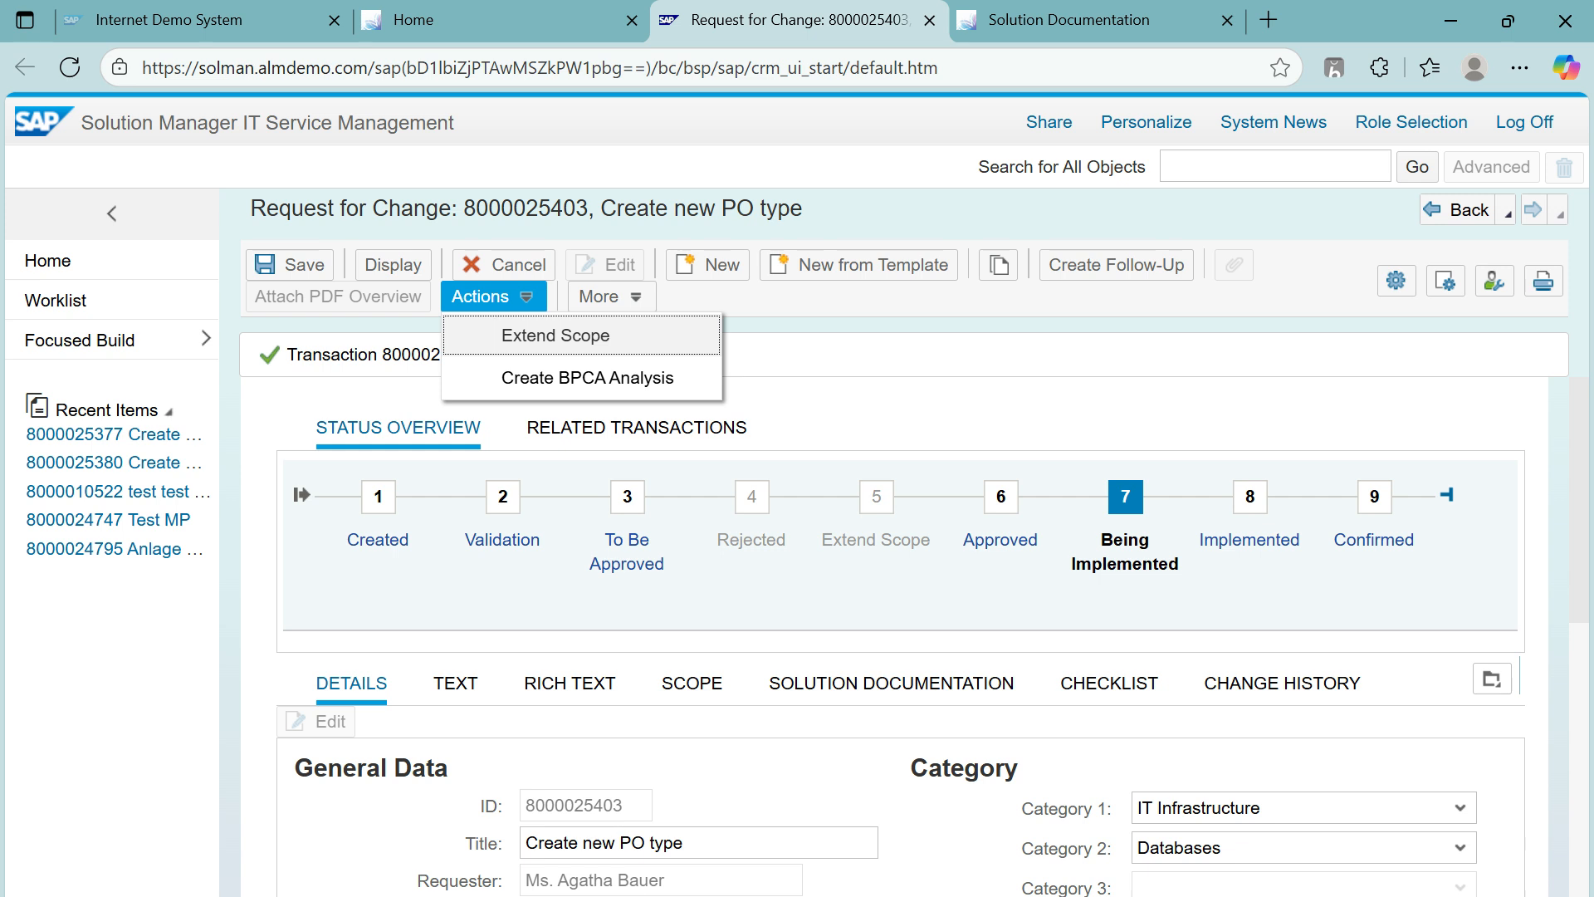
key("Return")
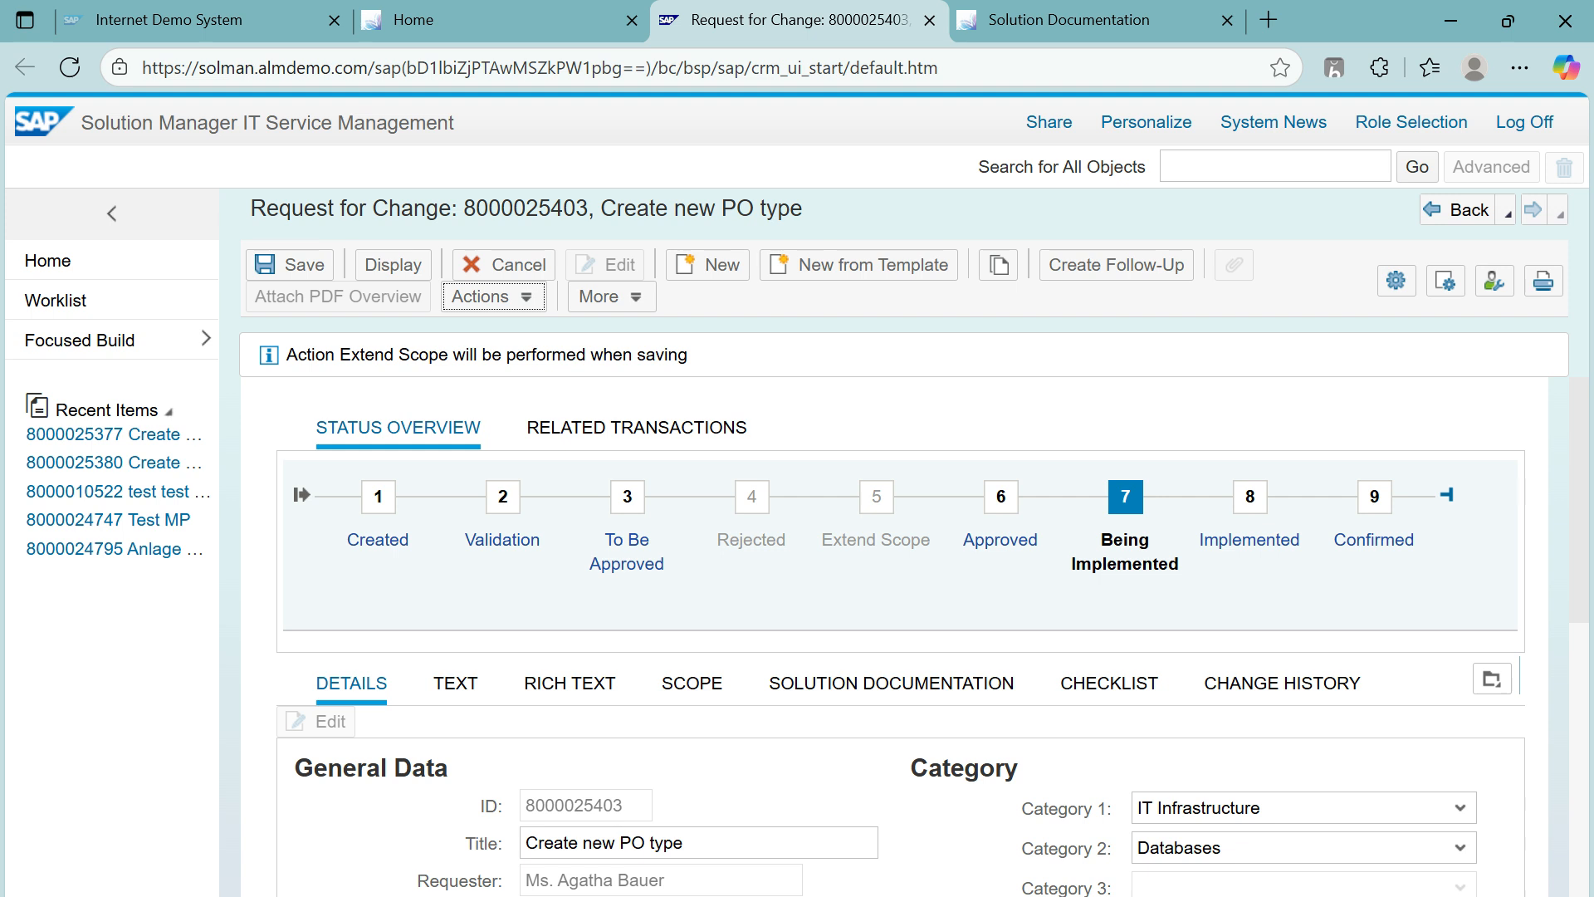
scroll(901, 631, "down", 5)
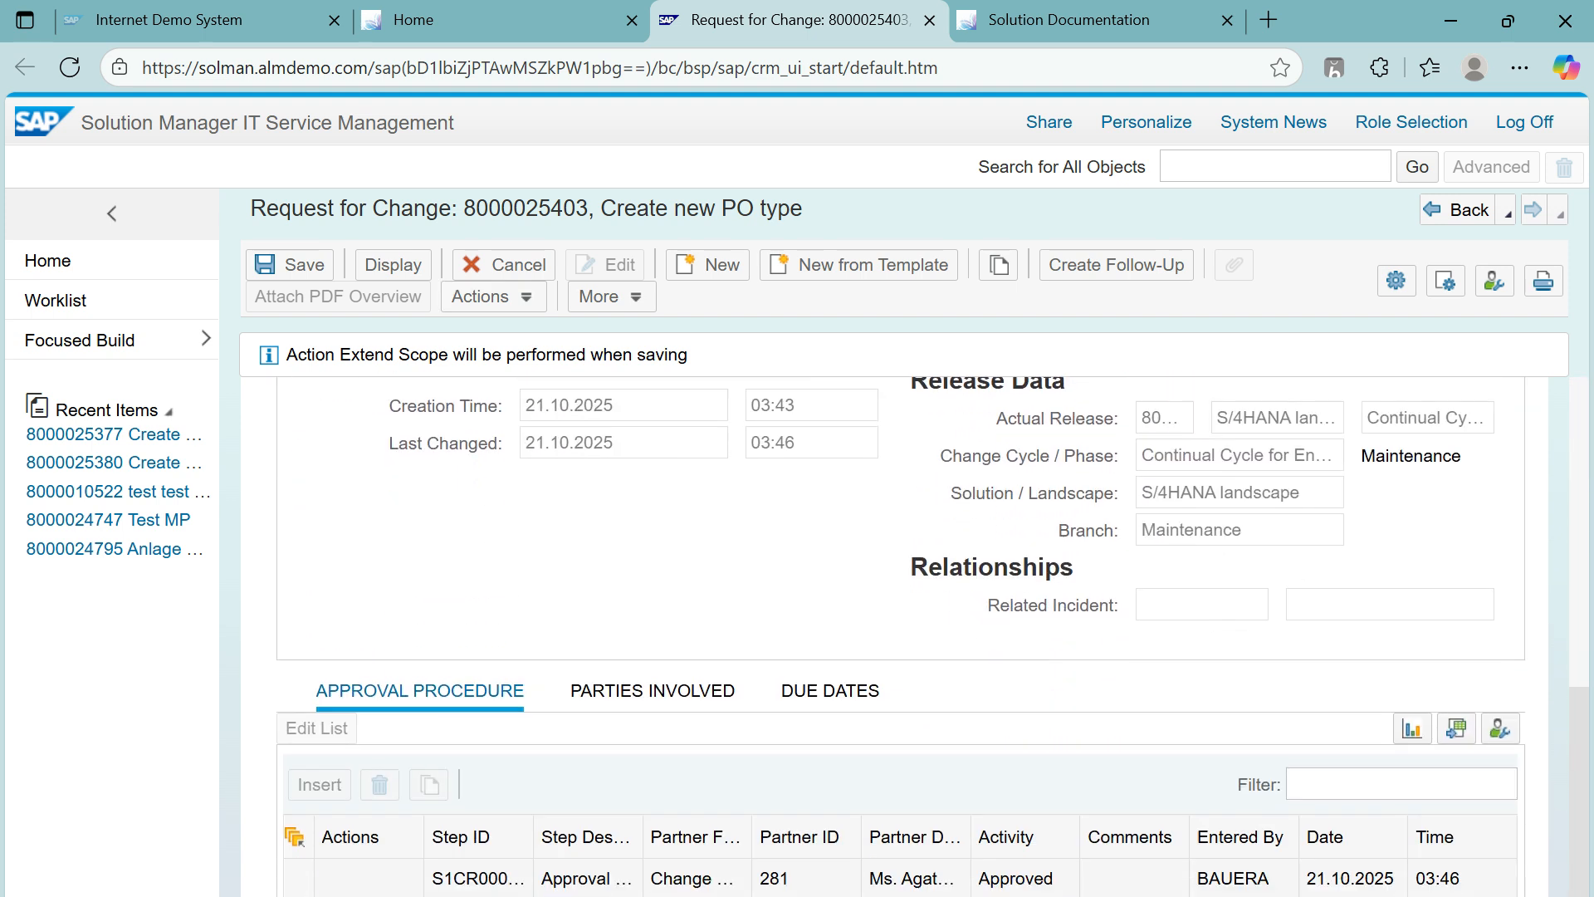
scroll(901, 631, "up", 5)
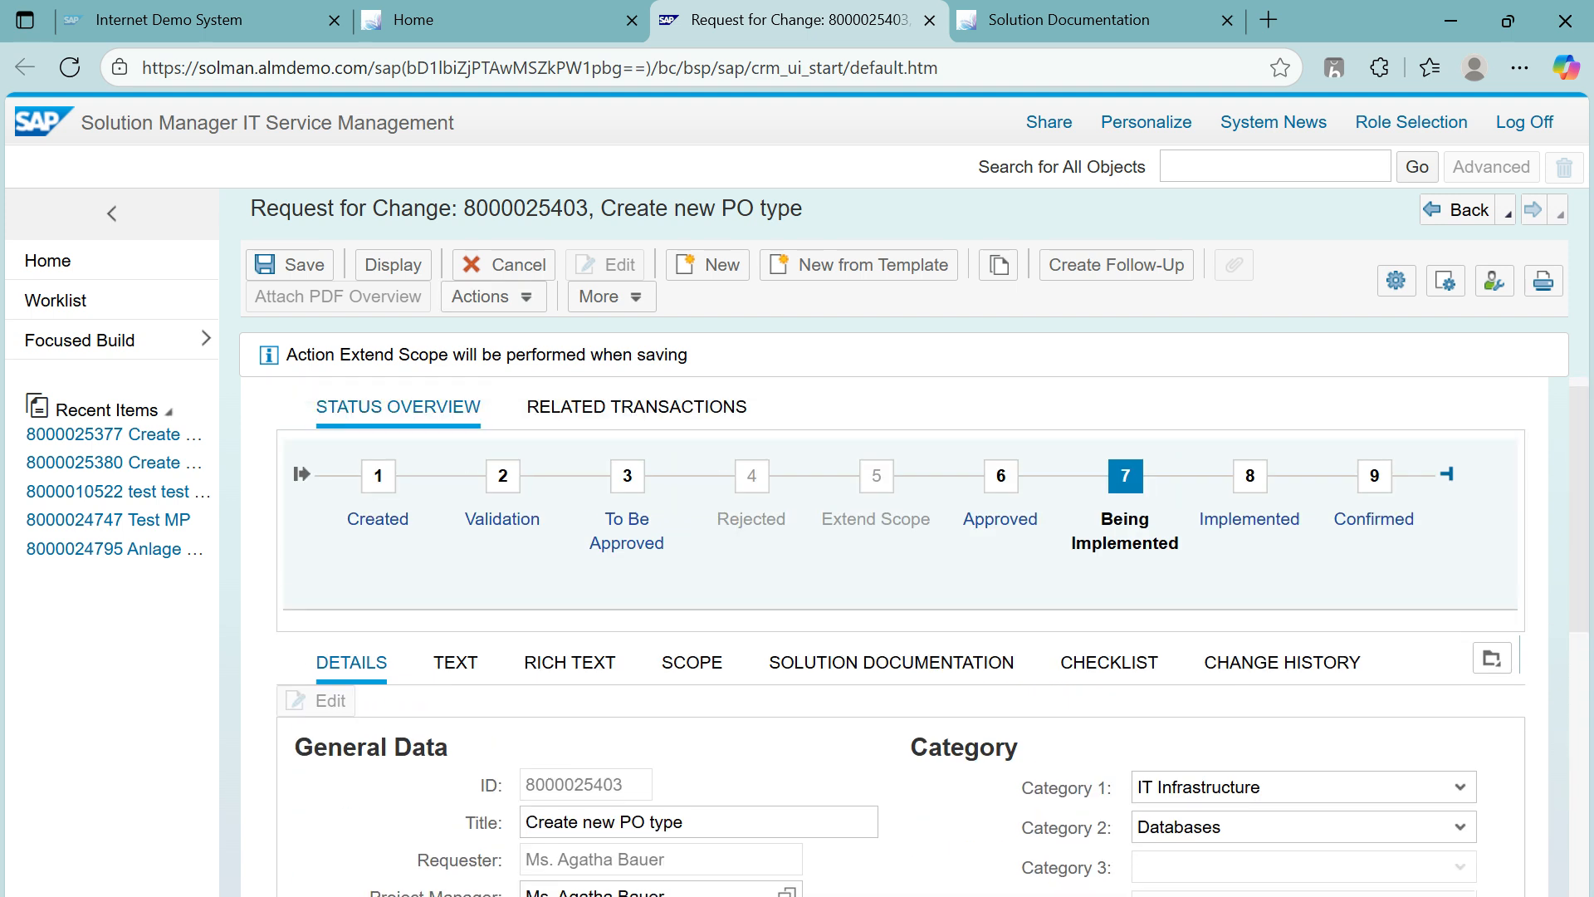
left_click(289, 265)
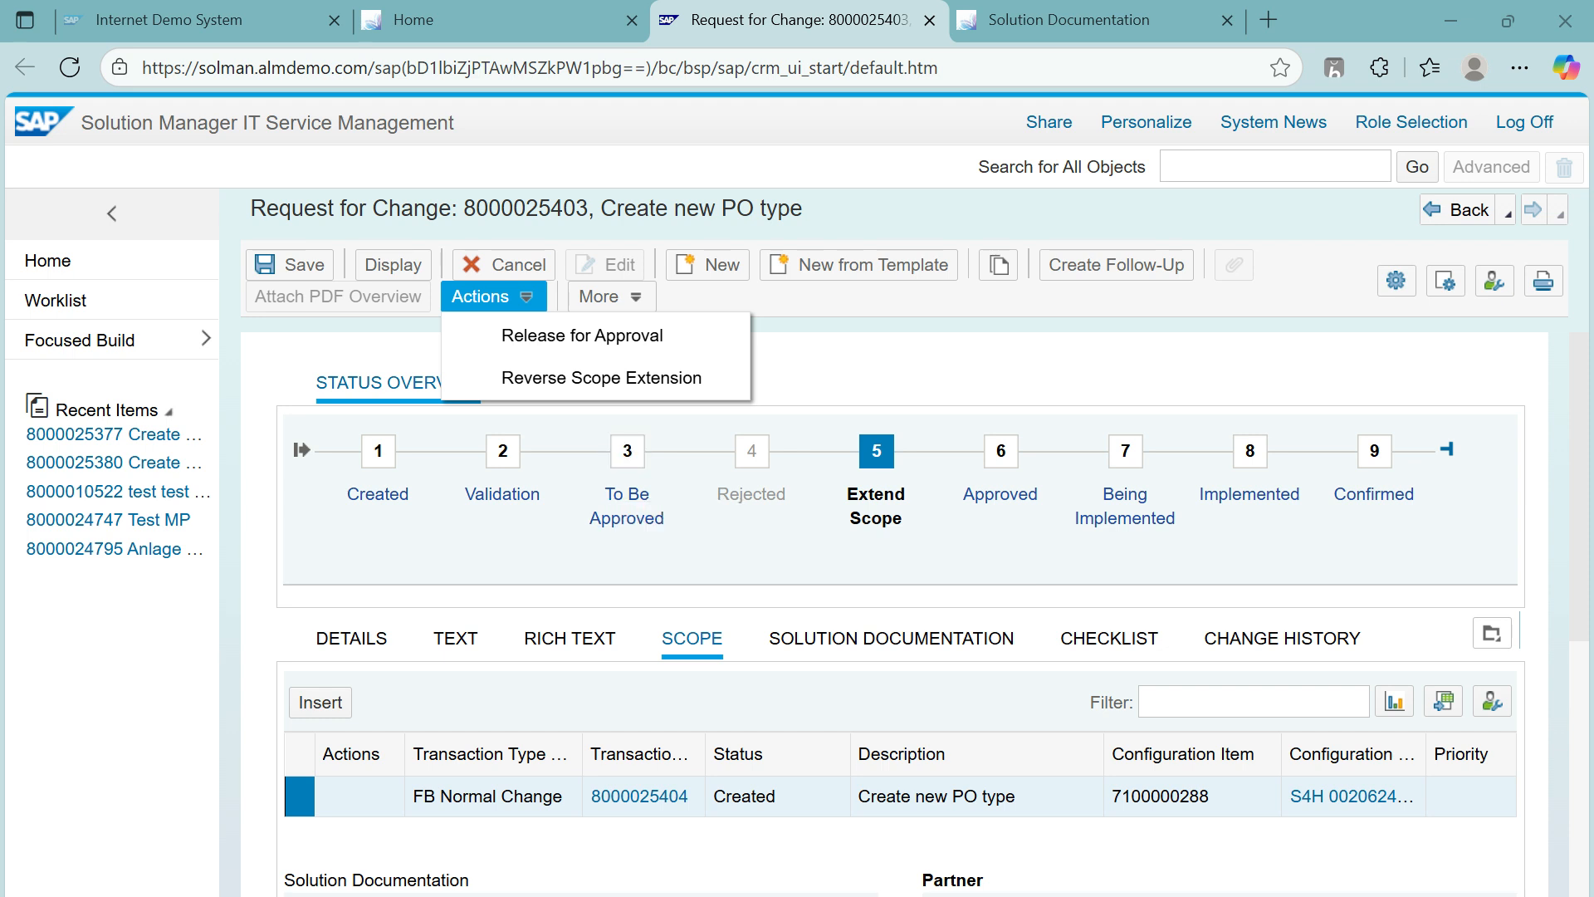
- Try to release the request for approval without adding a new scope item, and save it
left_click(582, 336)
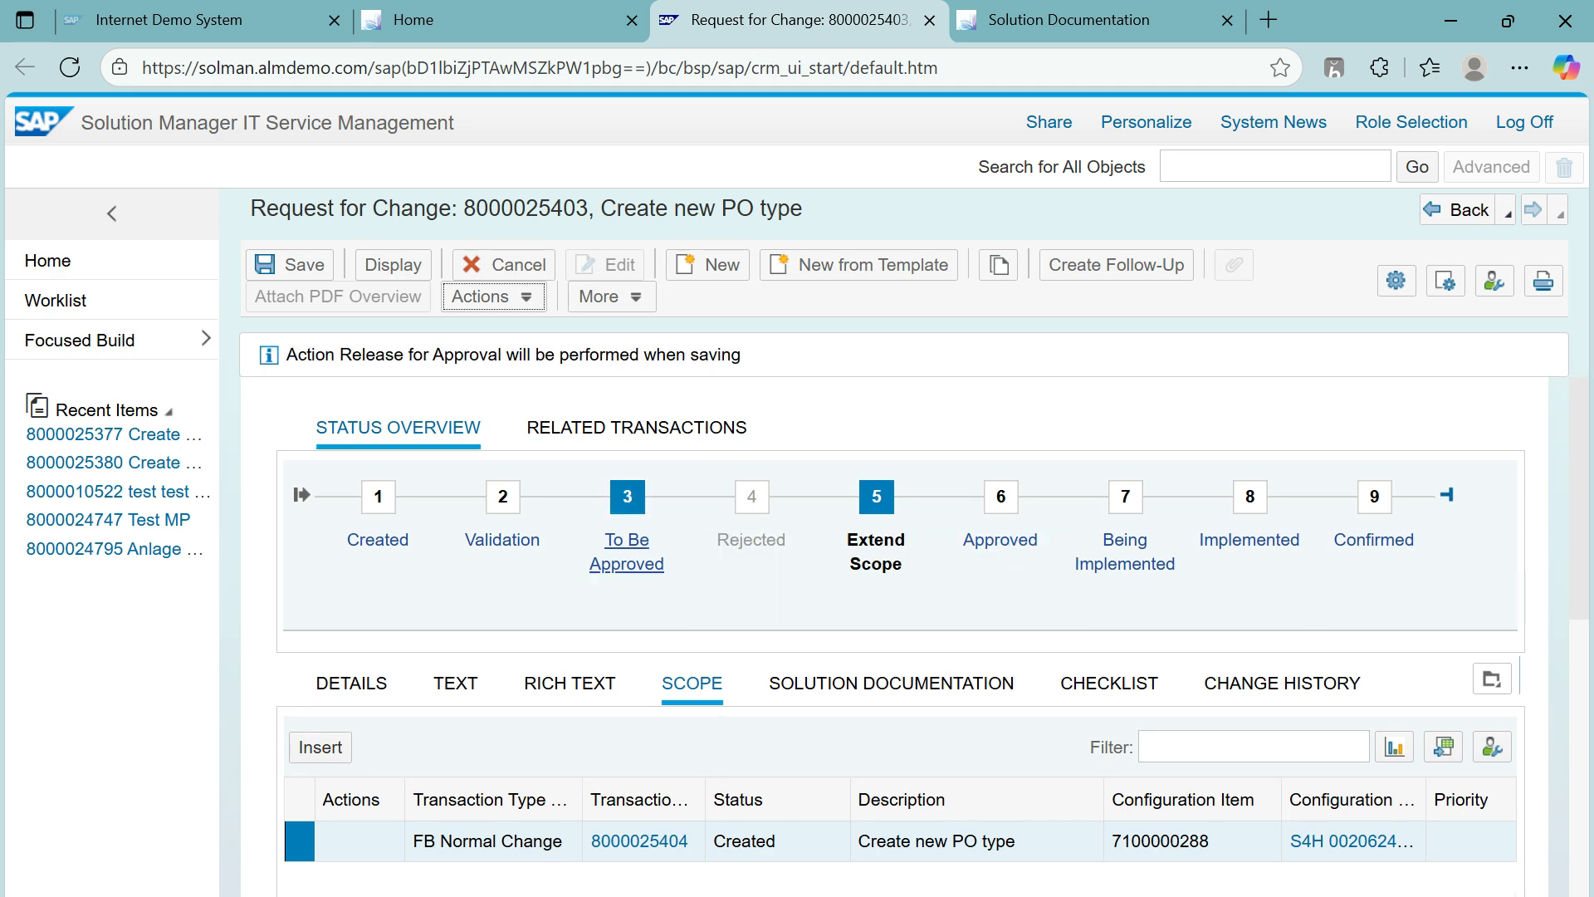
left_click(289, 265)
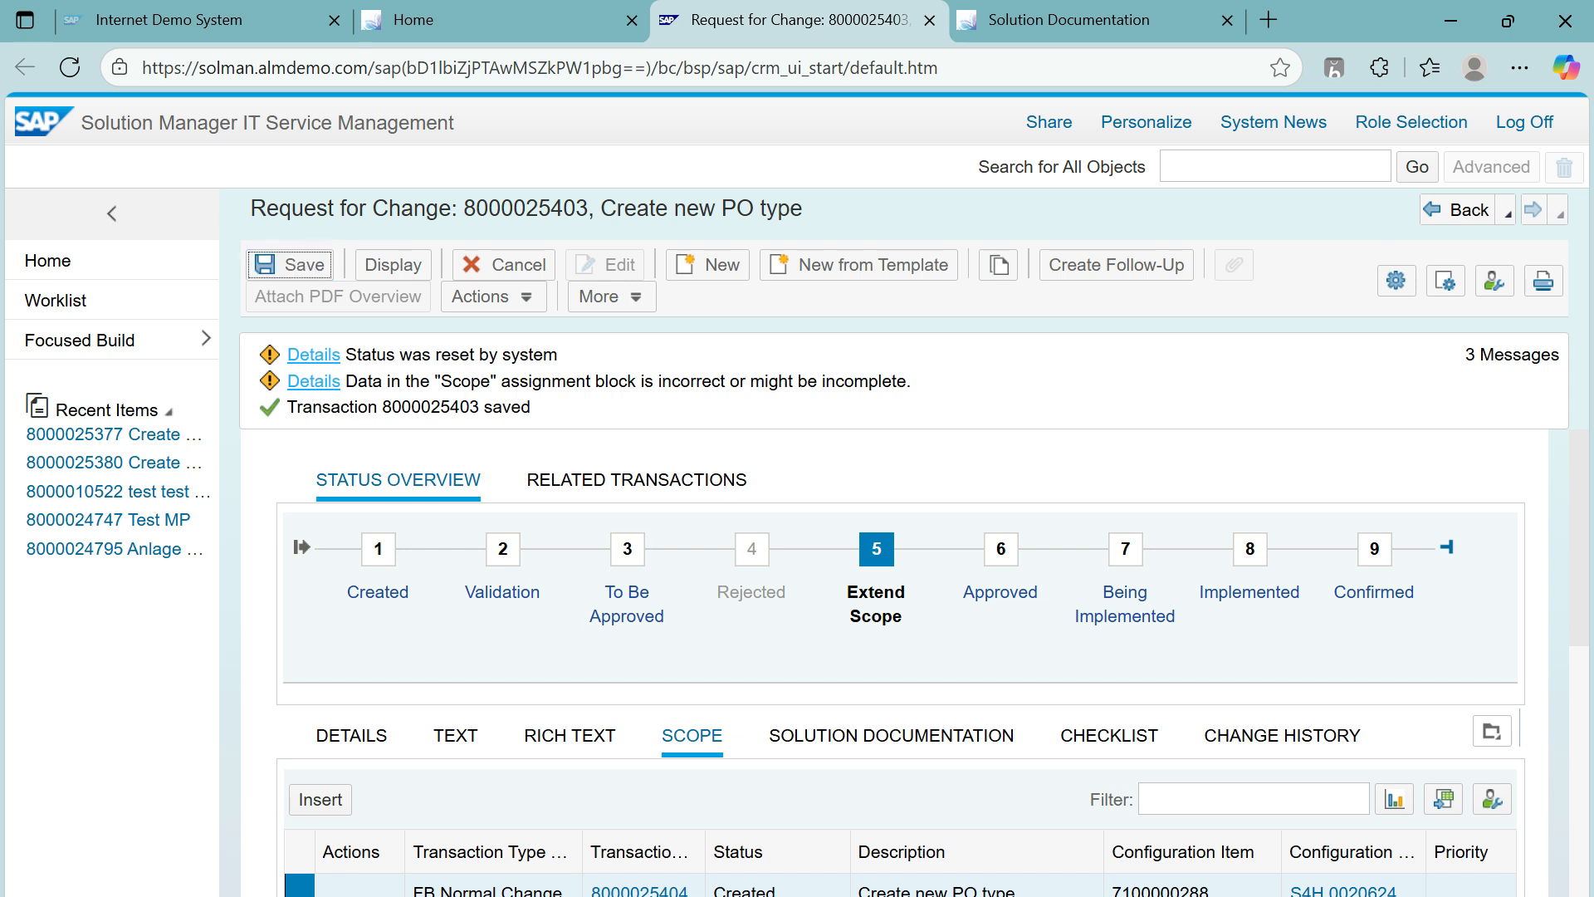
scroll(900, 664, "down", 5)
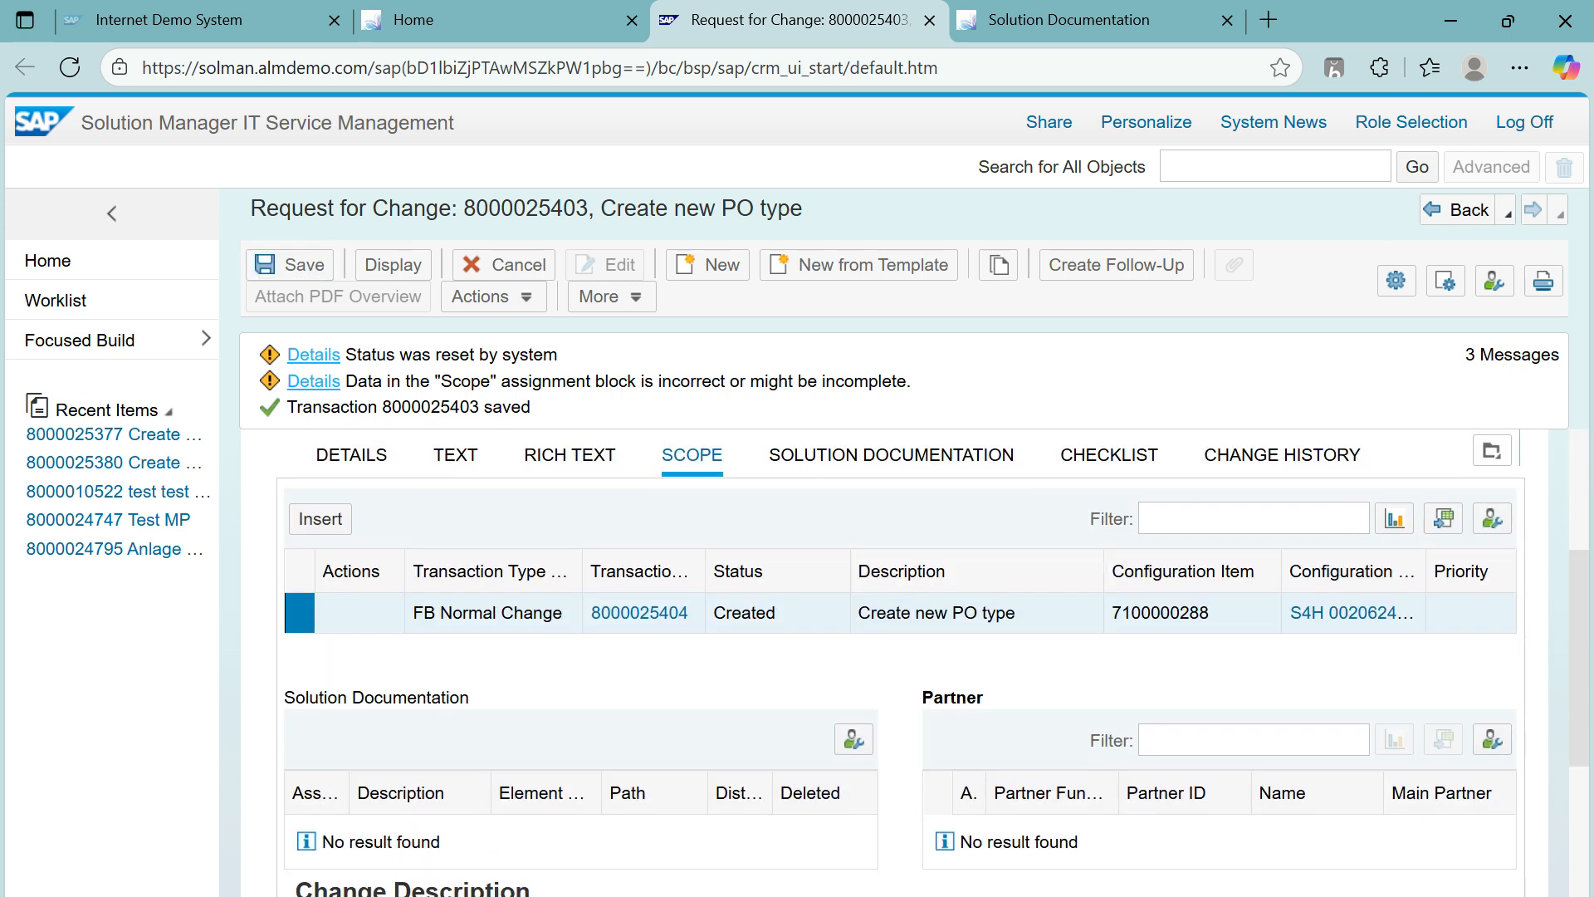
scroll(901, 664, "up", 2)
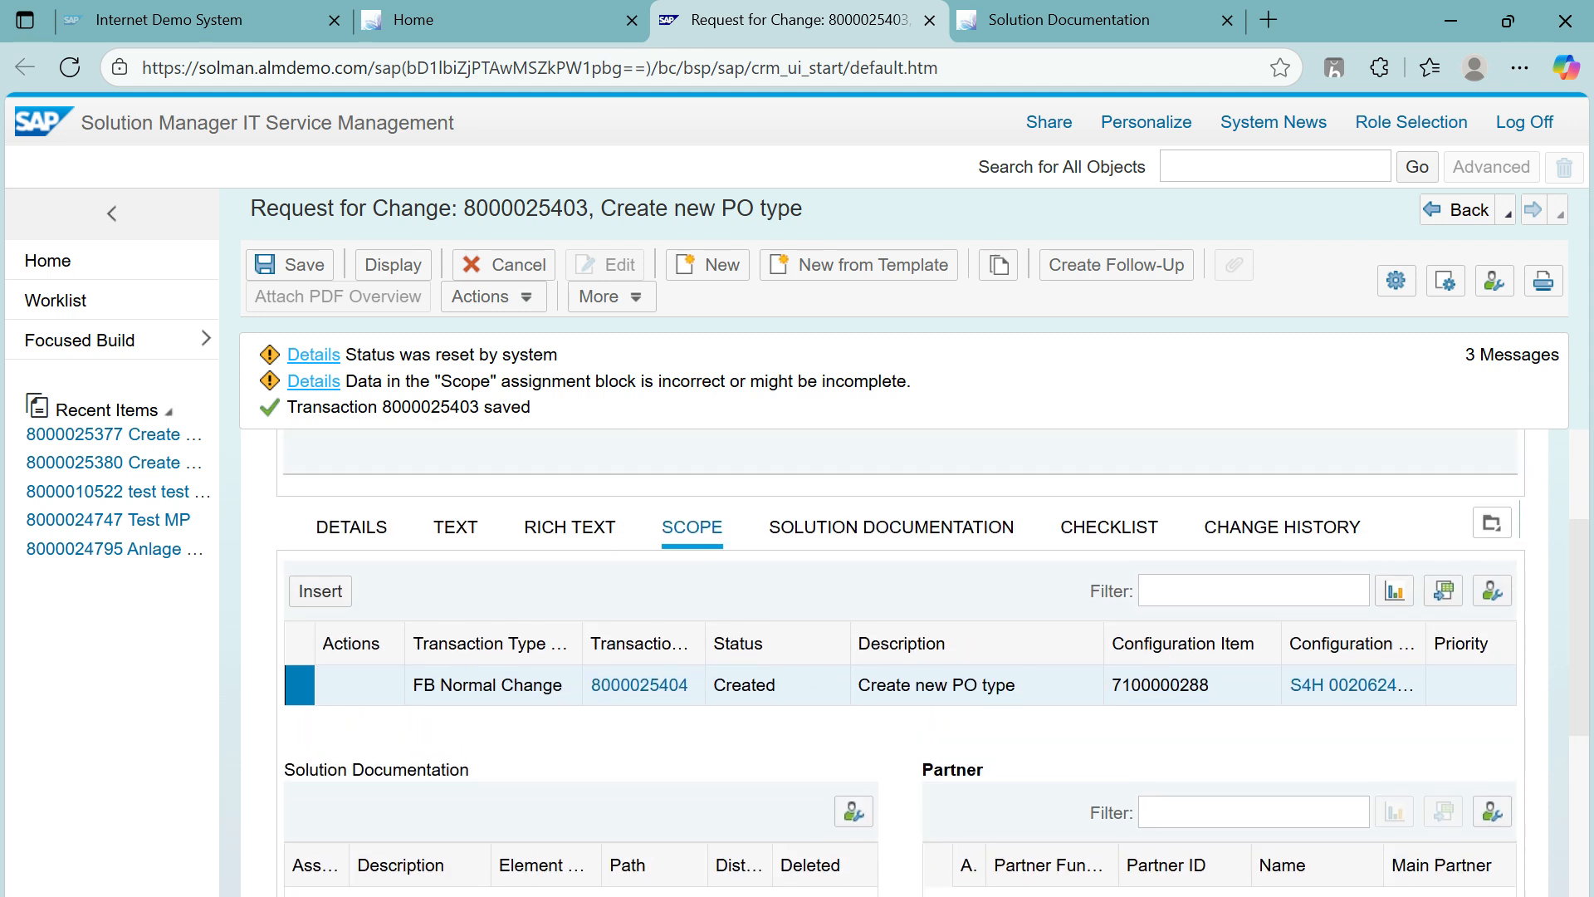
left_click(320, 591)
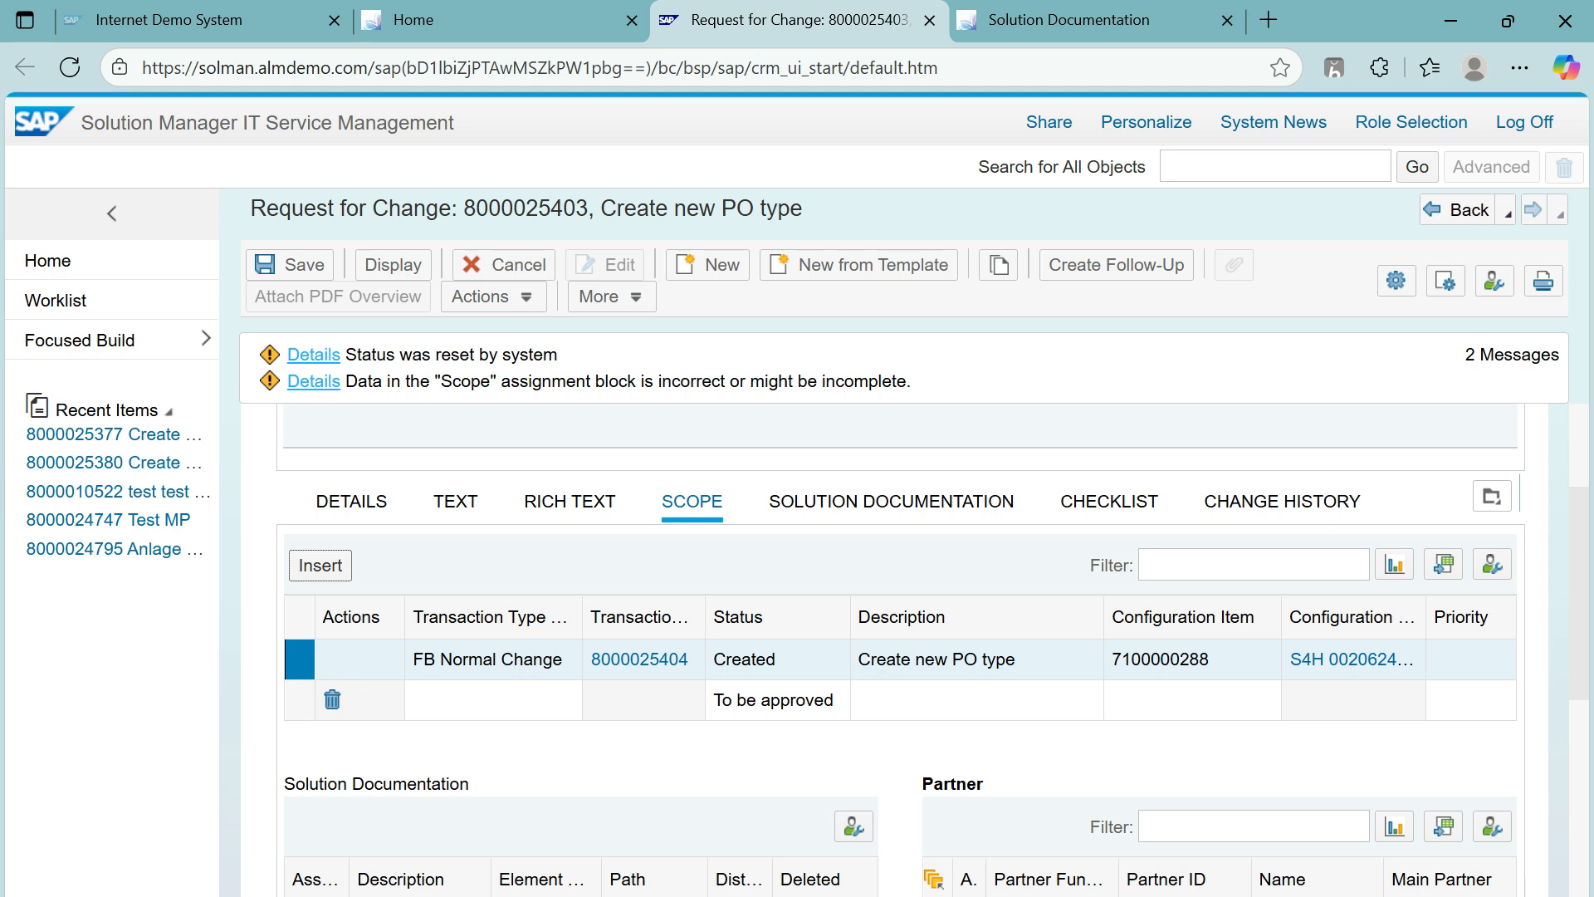
left_click(493, 700)
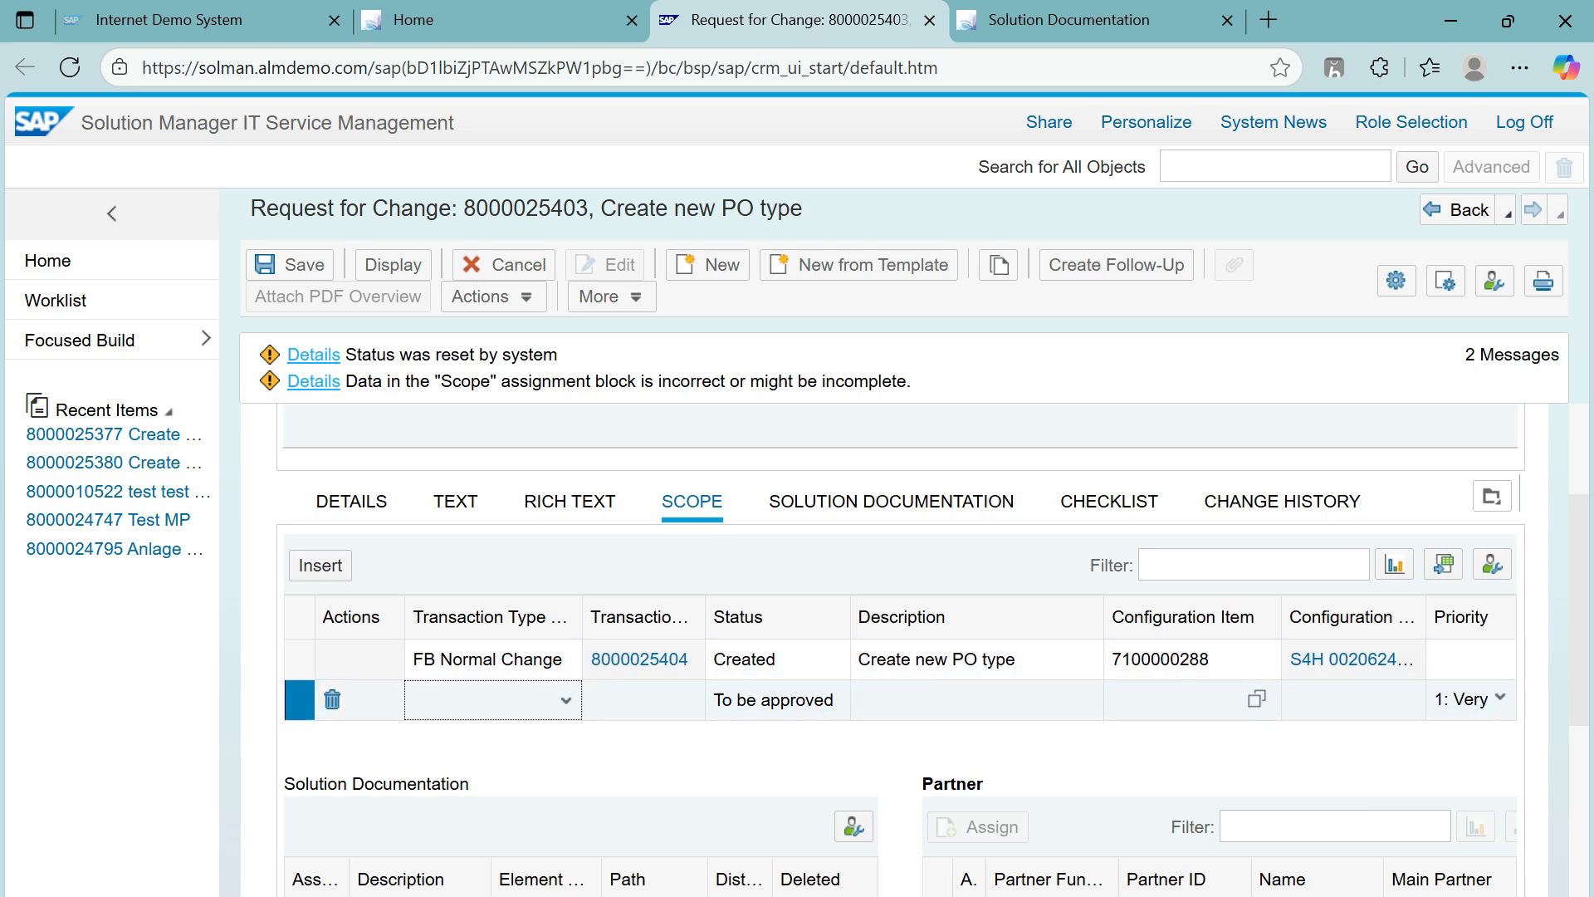
left_click(566, 700)
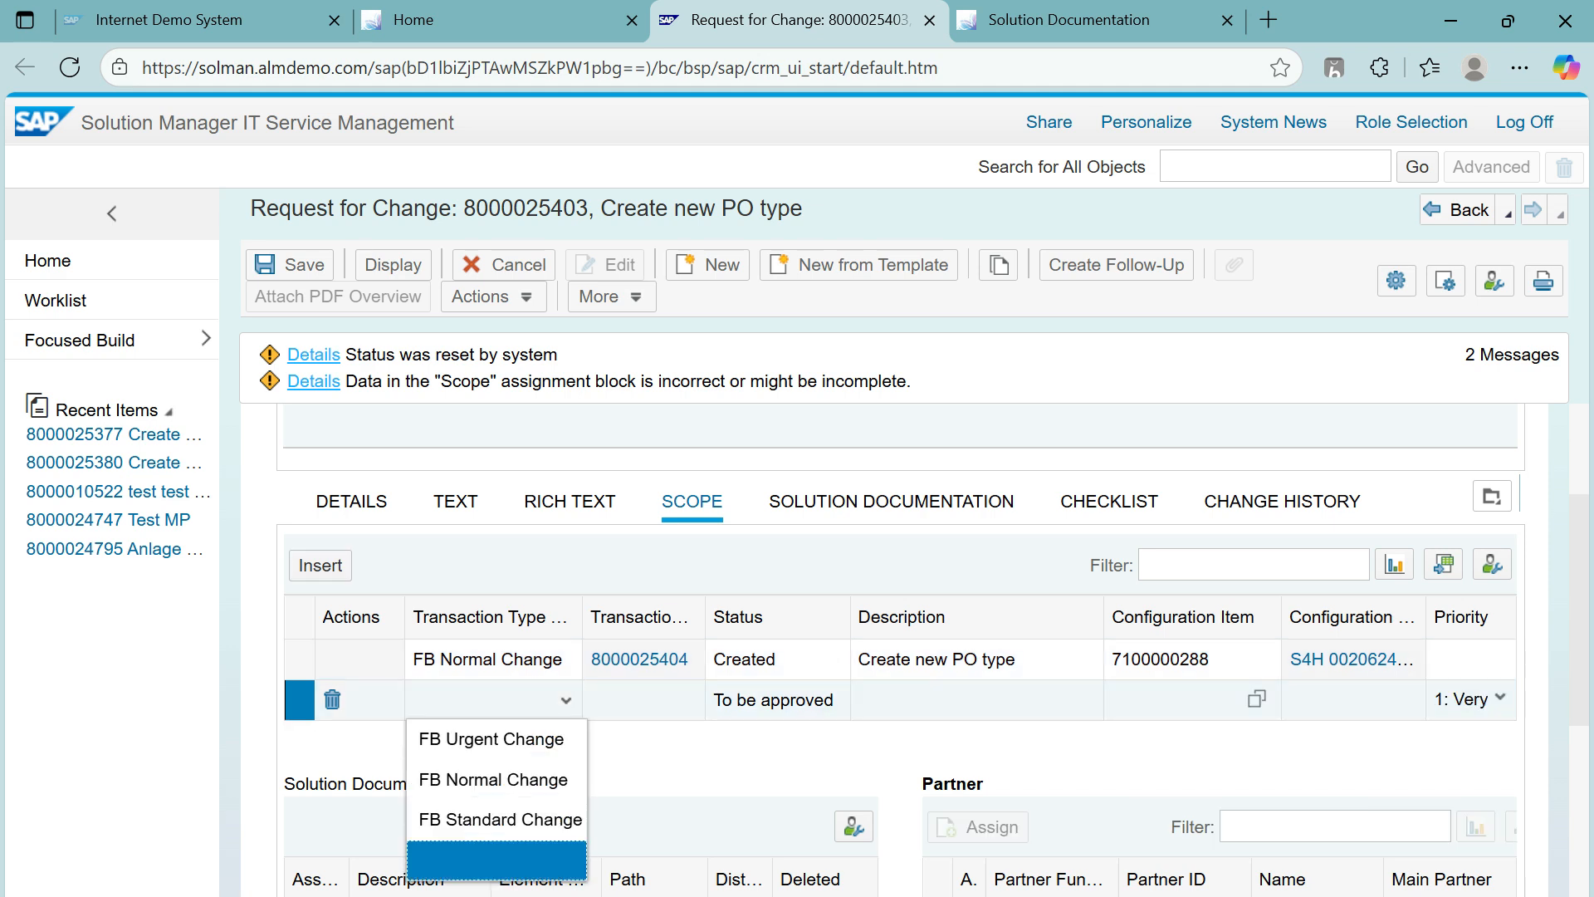
left_click(493, 780)
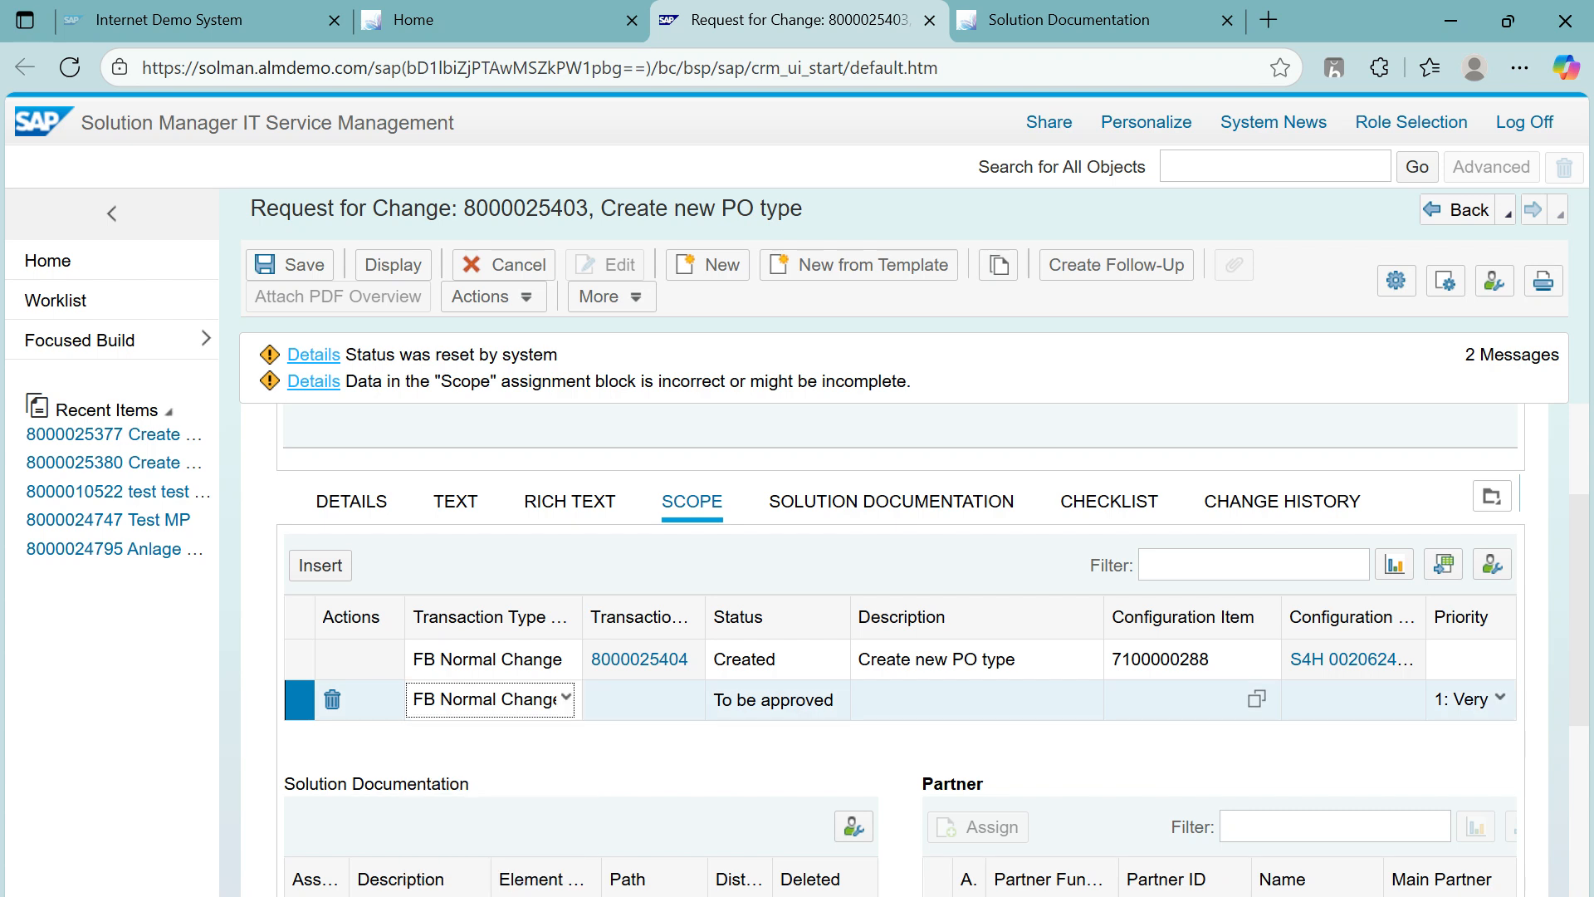
left_click_drag(1579, 599, 1579, 513)
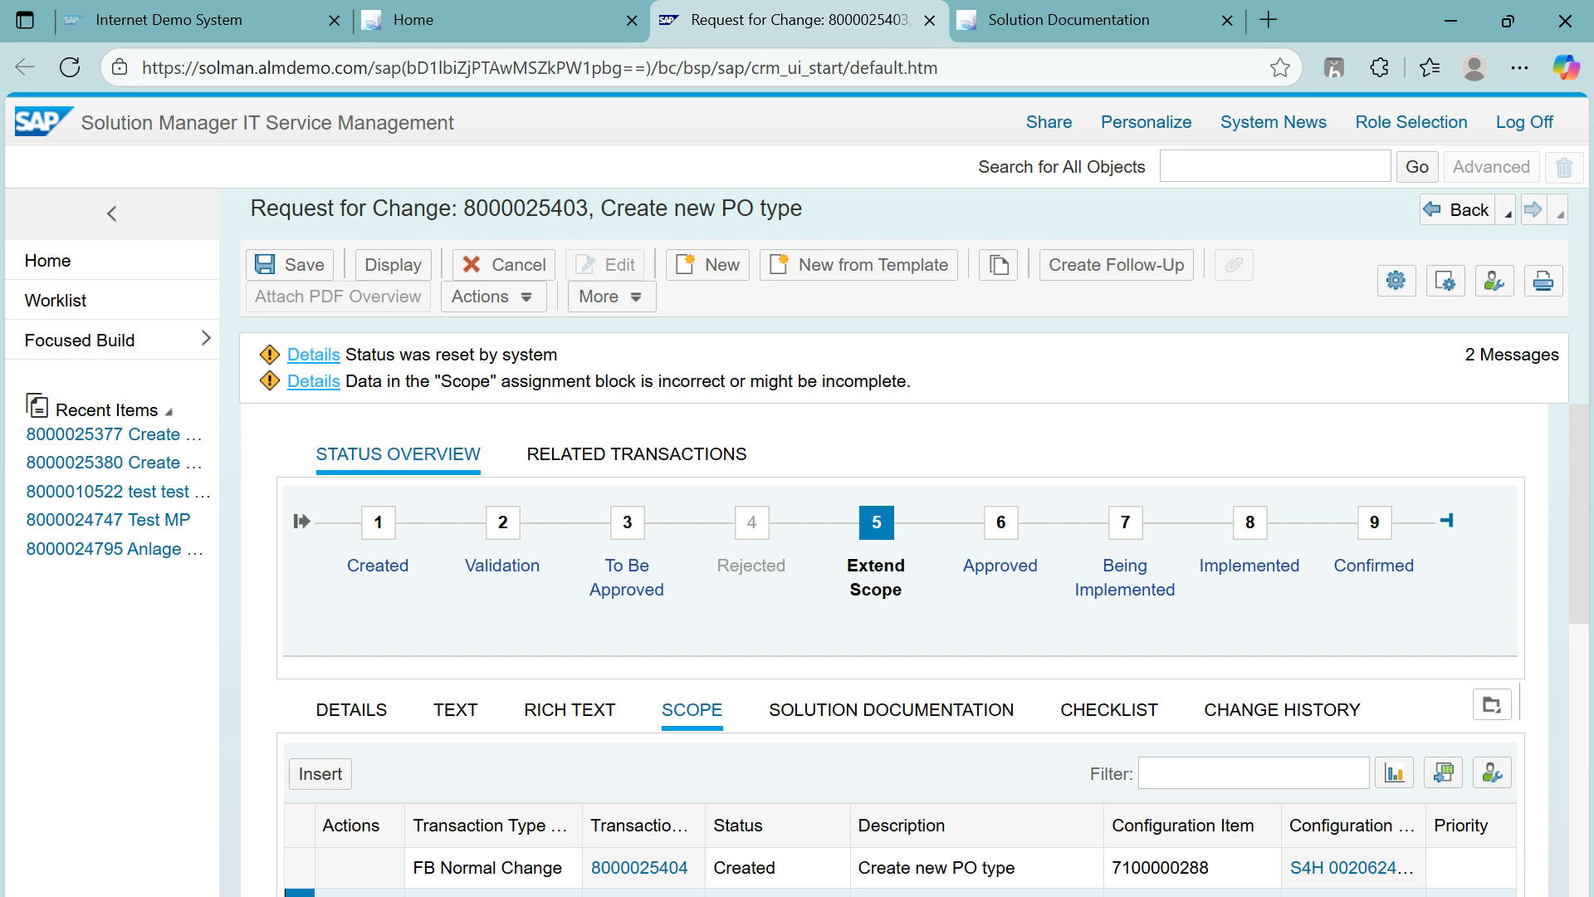
scroll(900, 652, "down", 3)
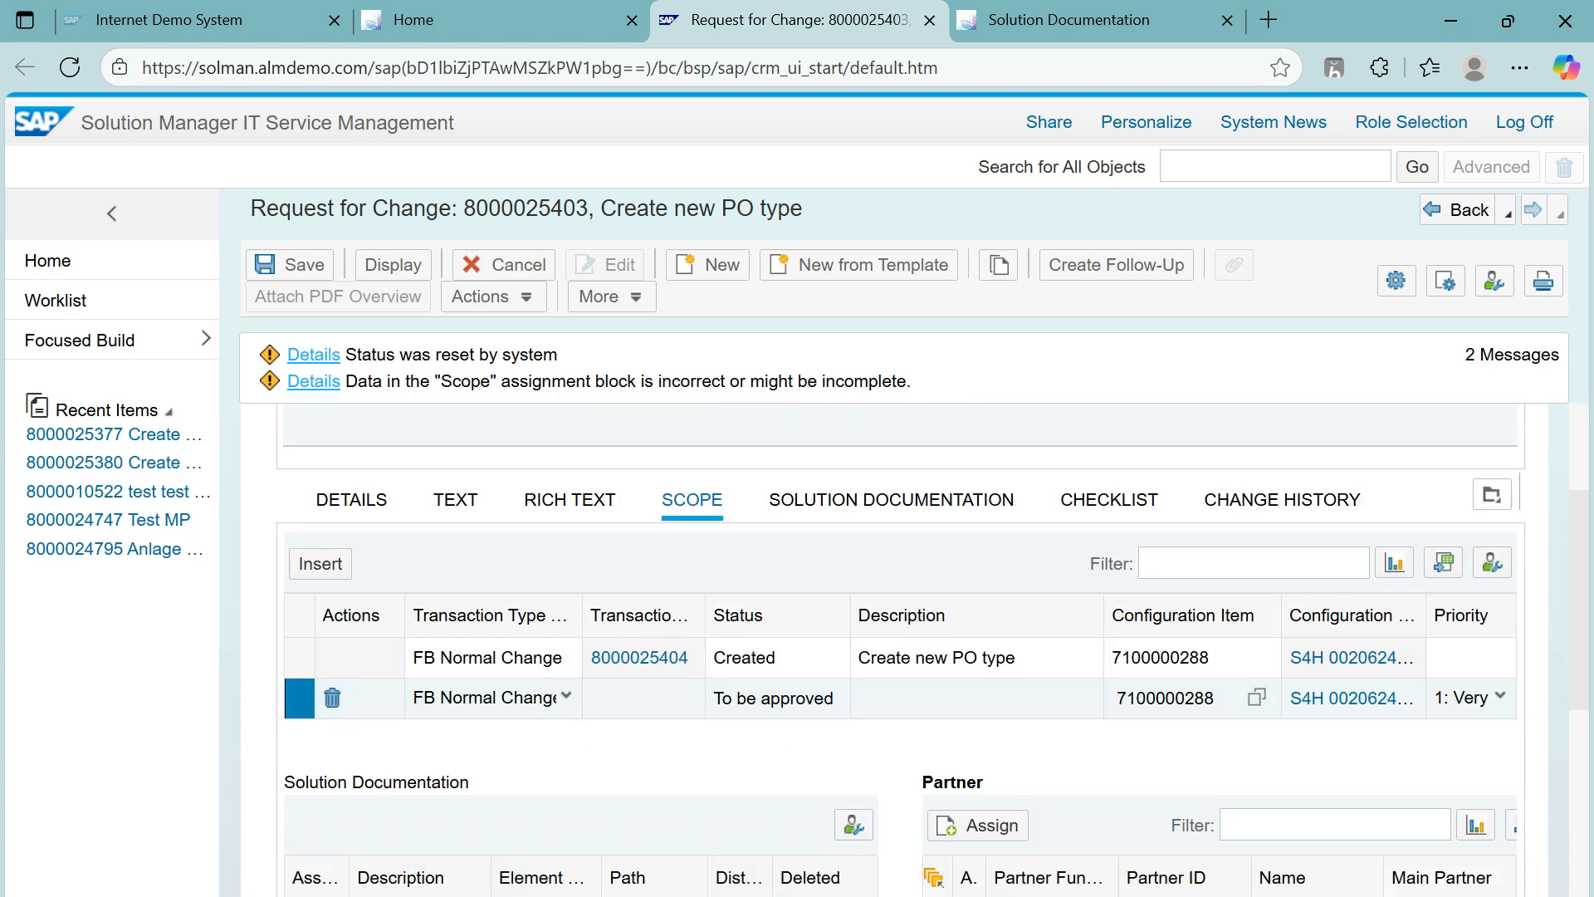
scroll(900, 652, "up", 3)
left_click(289, 265)
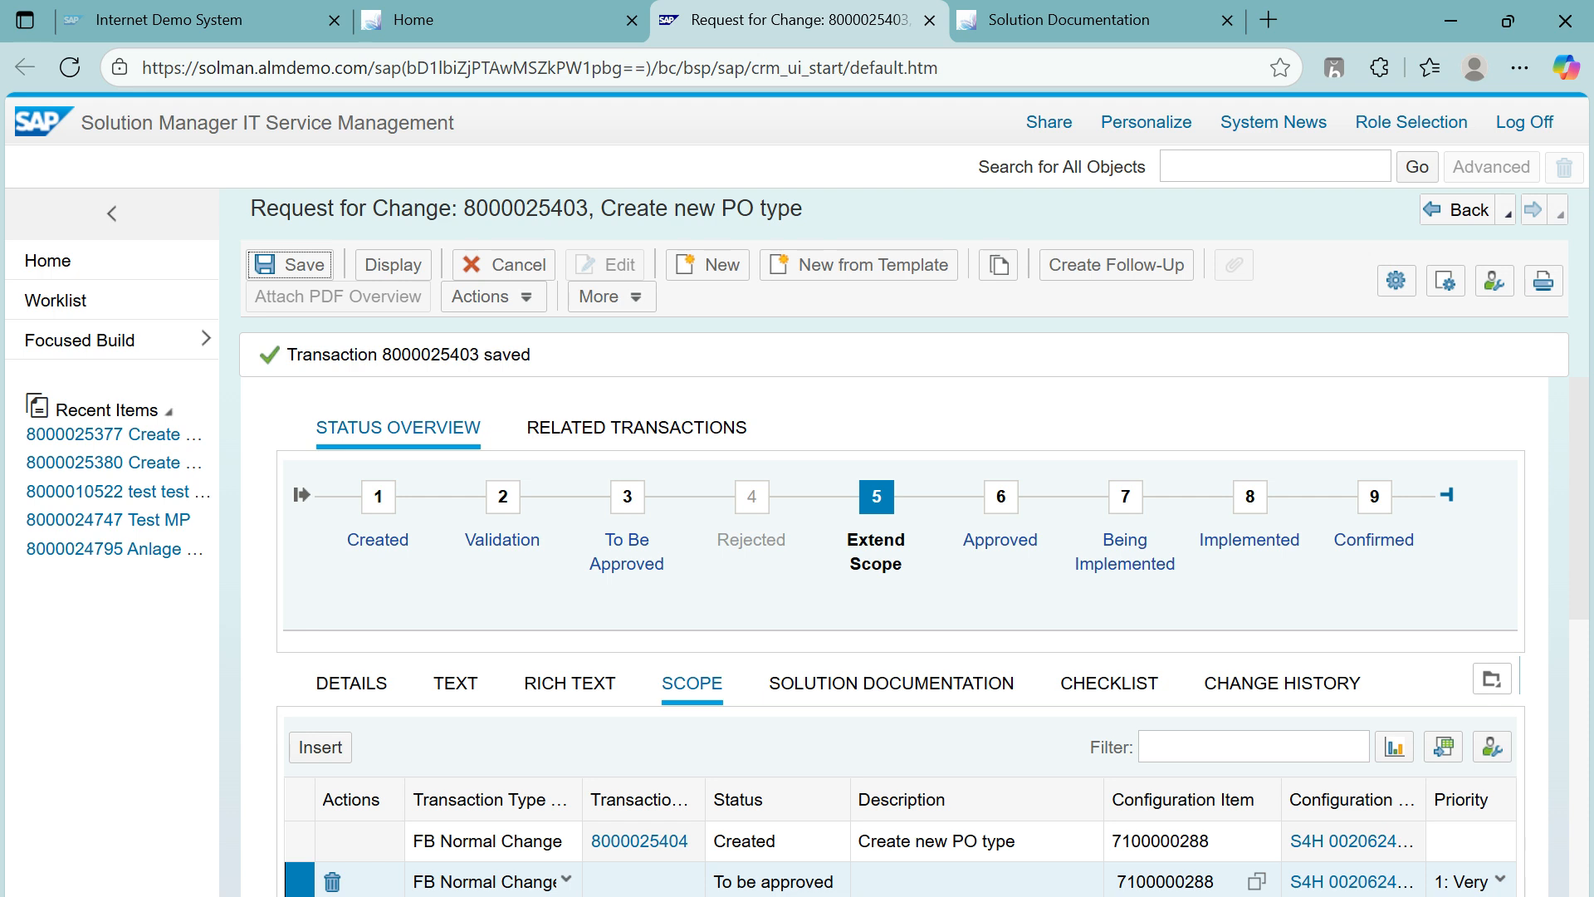
- Release the request for change with its extended scope for approval and save it
left_click(481, 297)
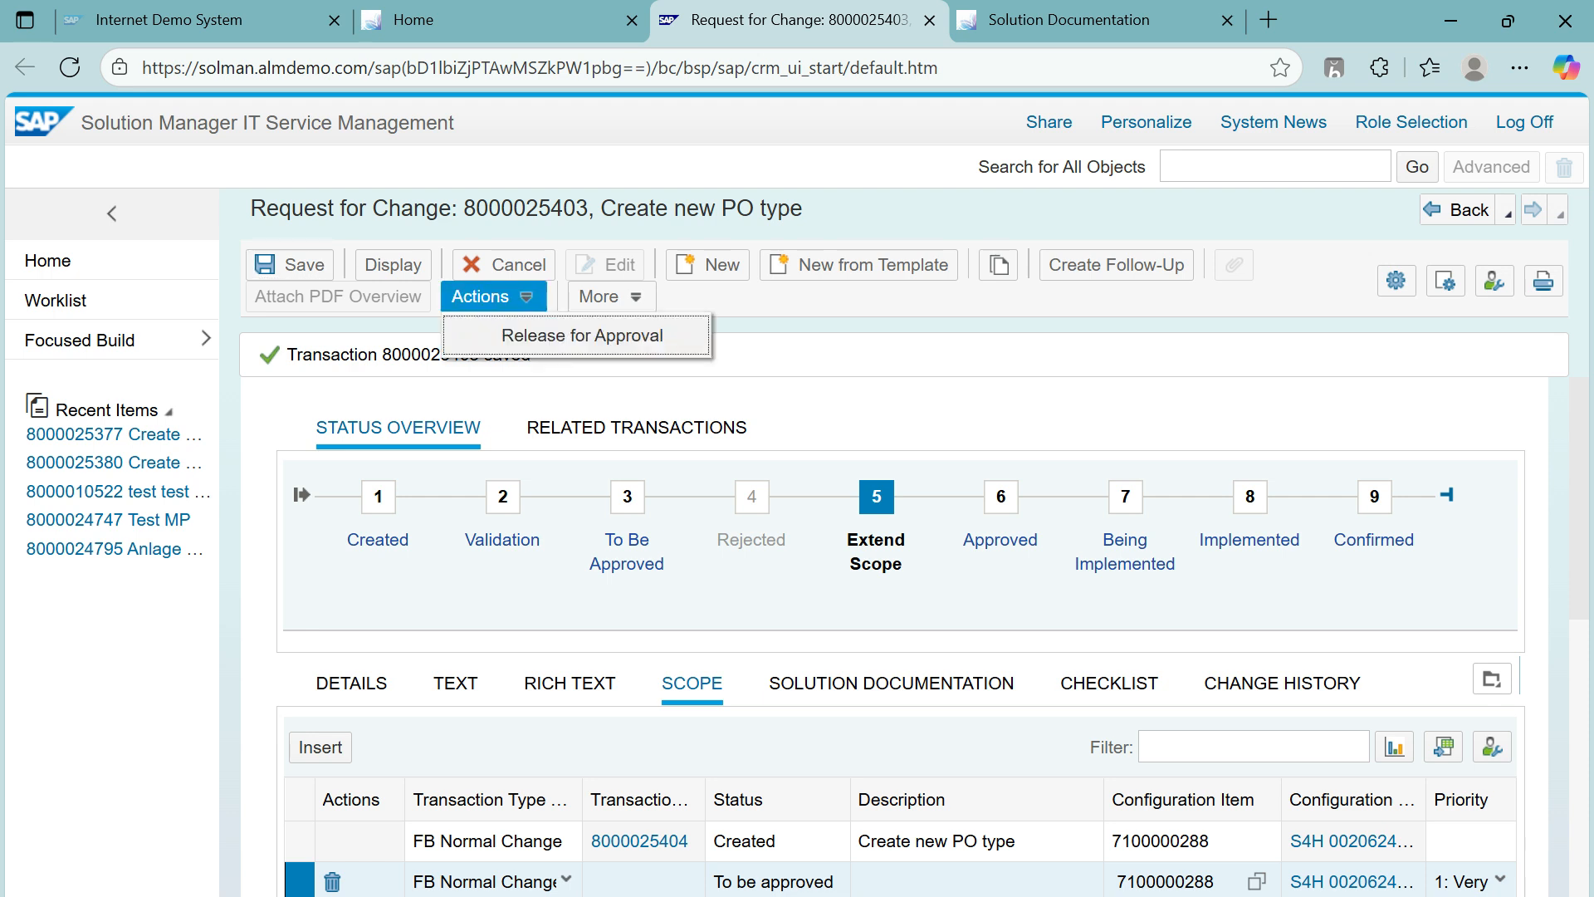
left_click(581, 335)
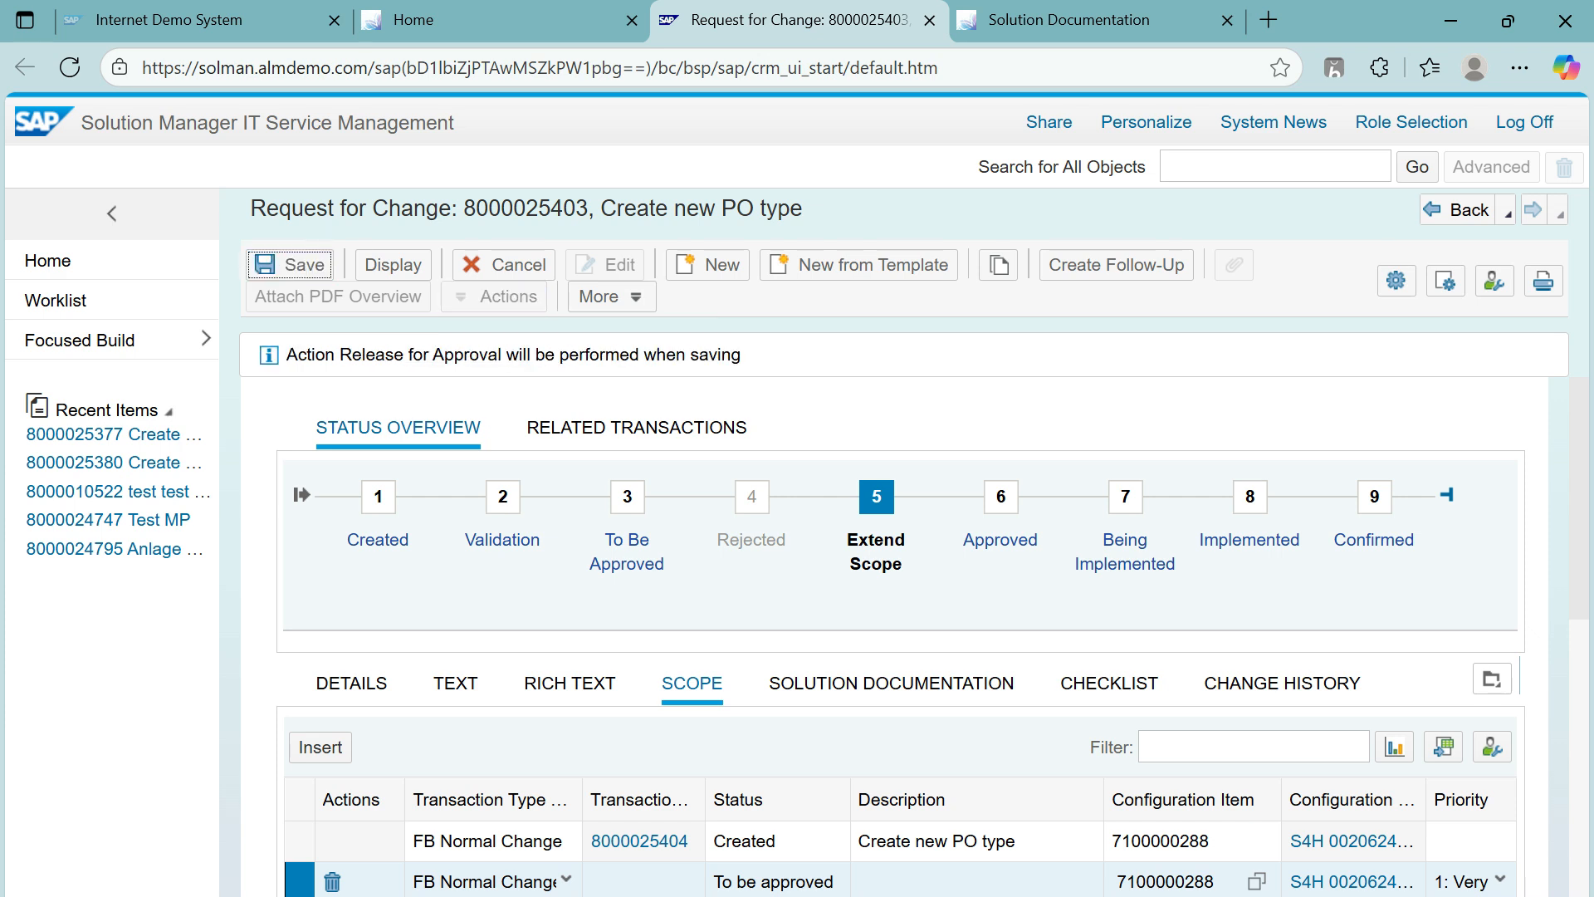
left_click(291, 264)
left_click(482, 296)
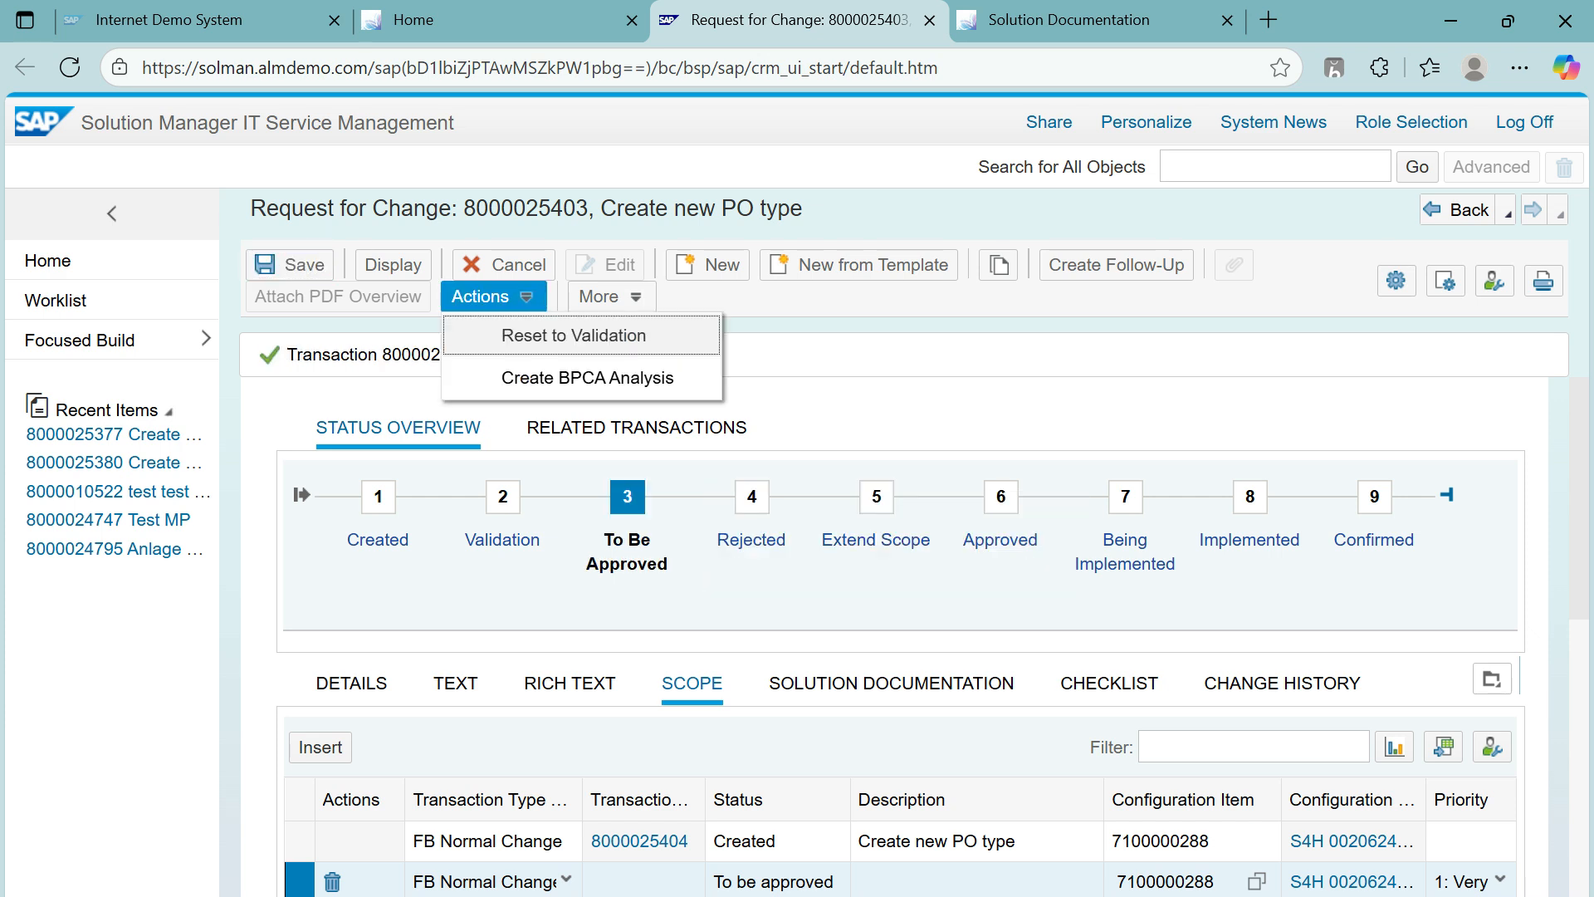
left_click(606, 296)
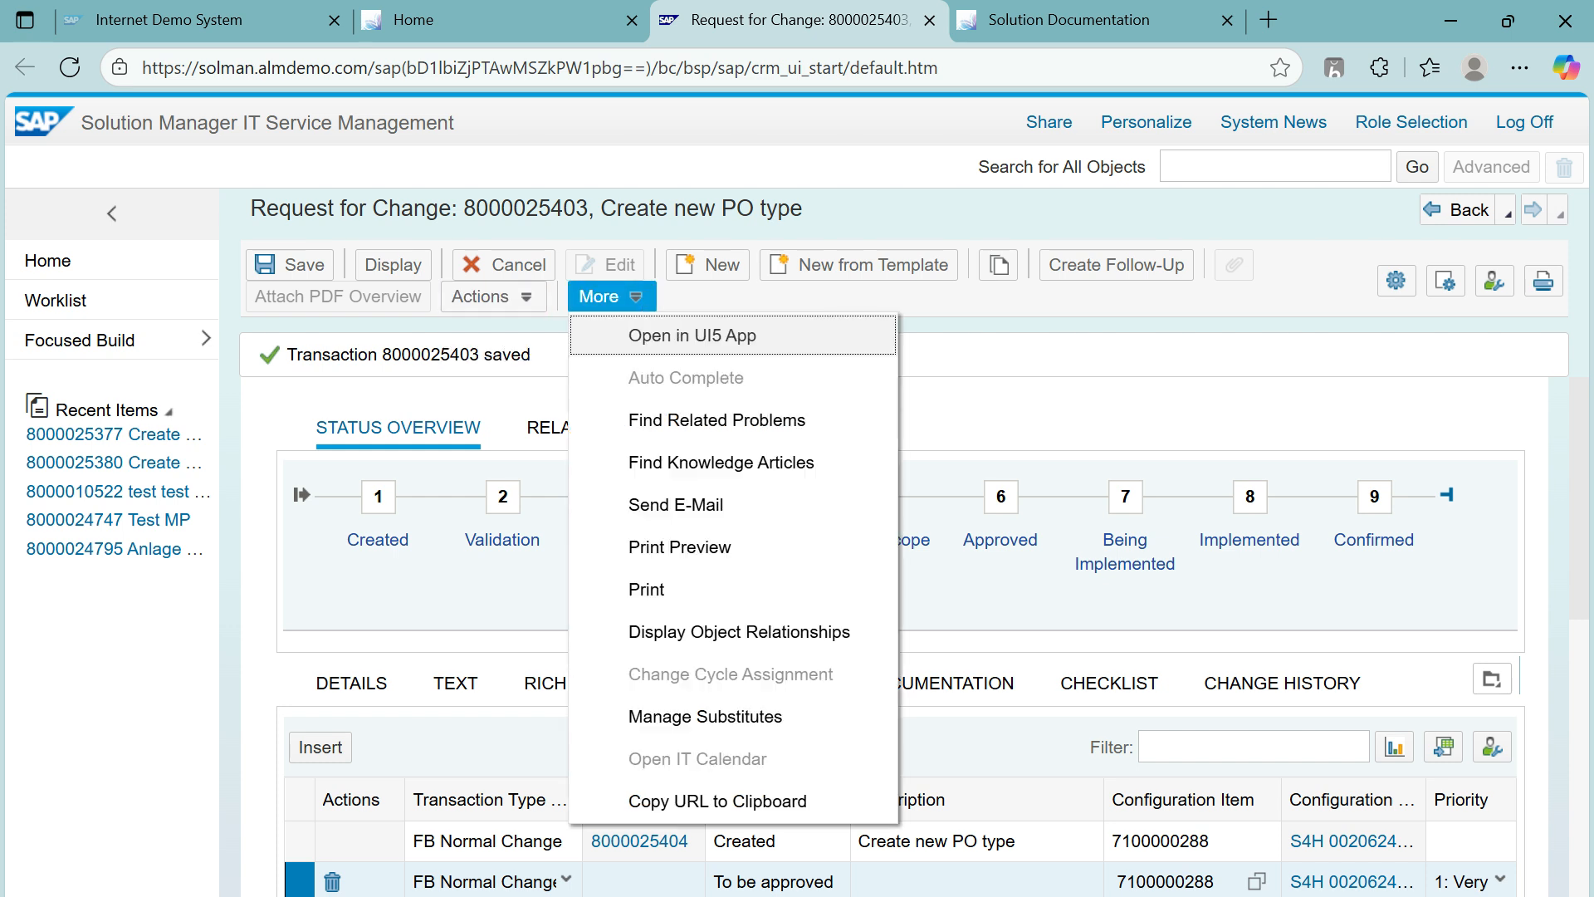
left_click(692, 336)
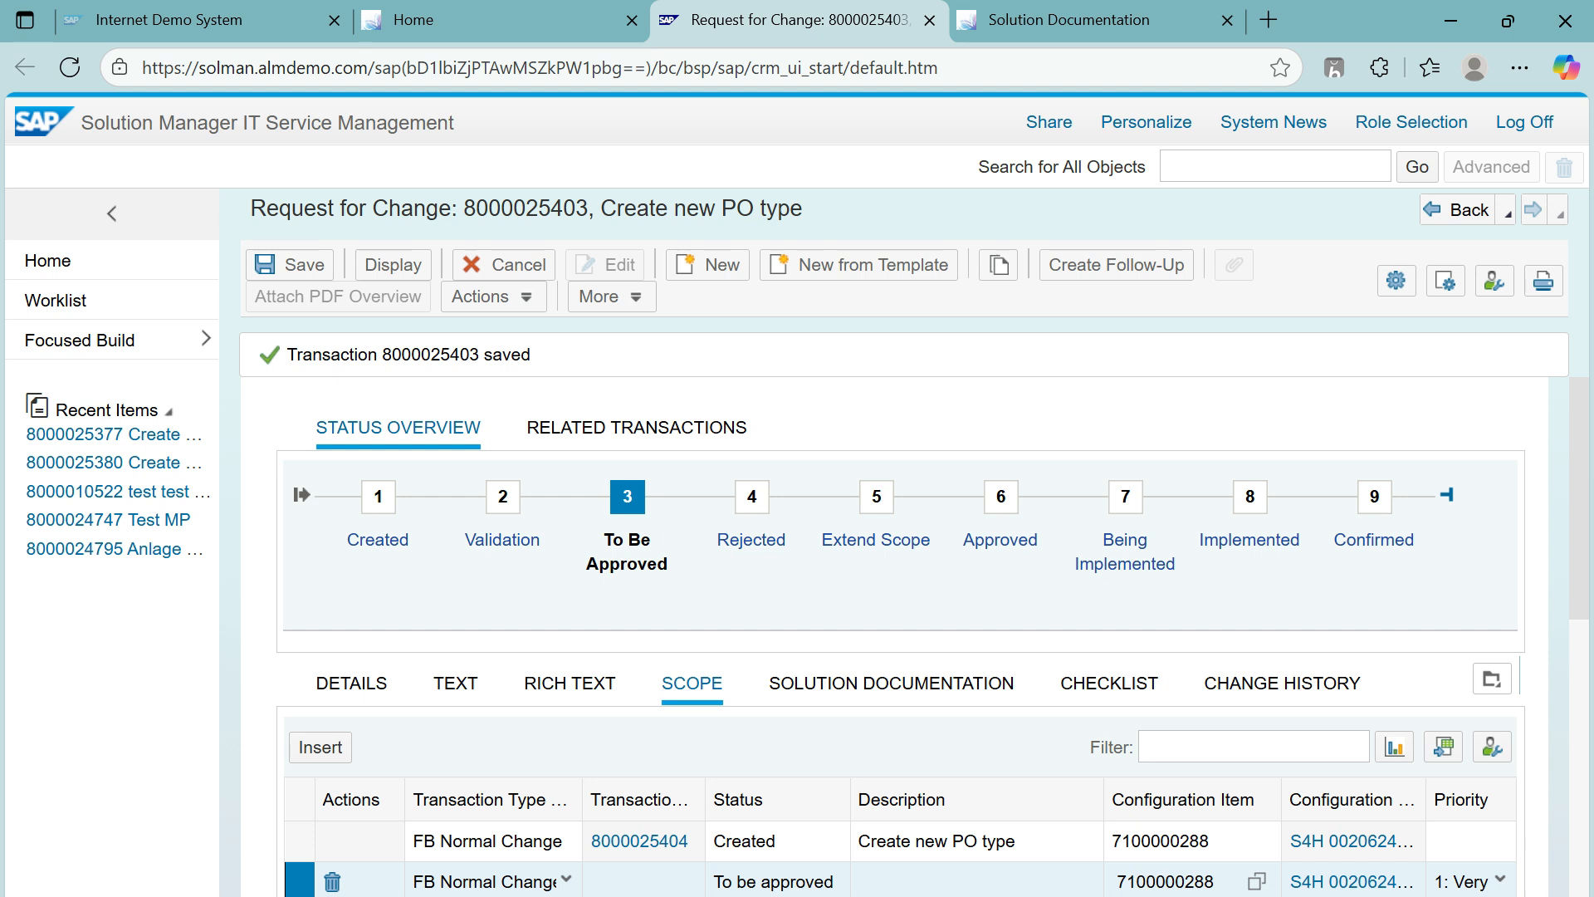
- Set the activity of the approval procedure step to Approved for the extended scope
scroll(900, 581, "down", 3)
scroll(901, 581, "down", 1)
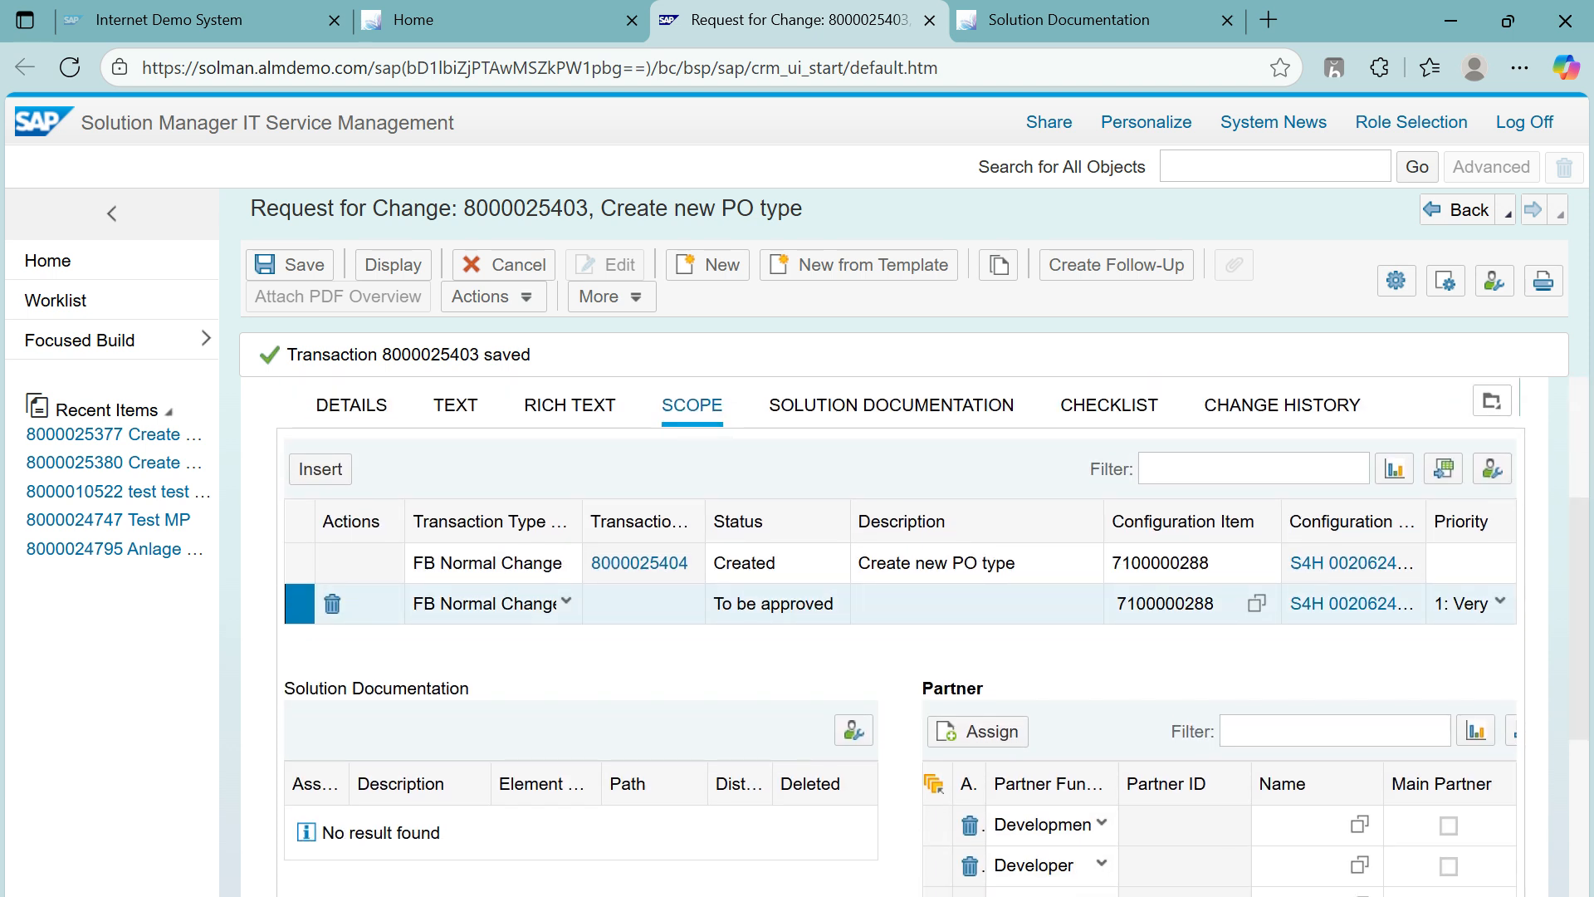
scroll(901, 581, "down", 5)
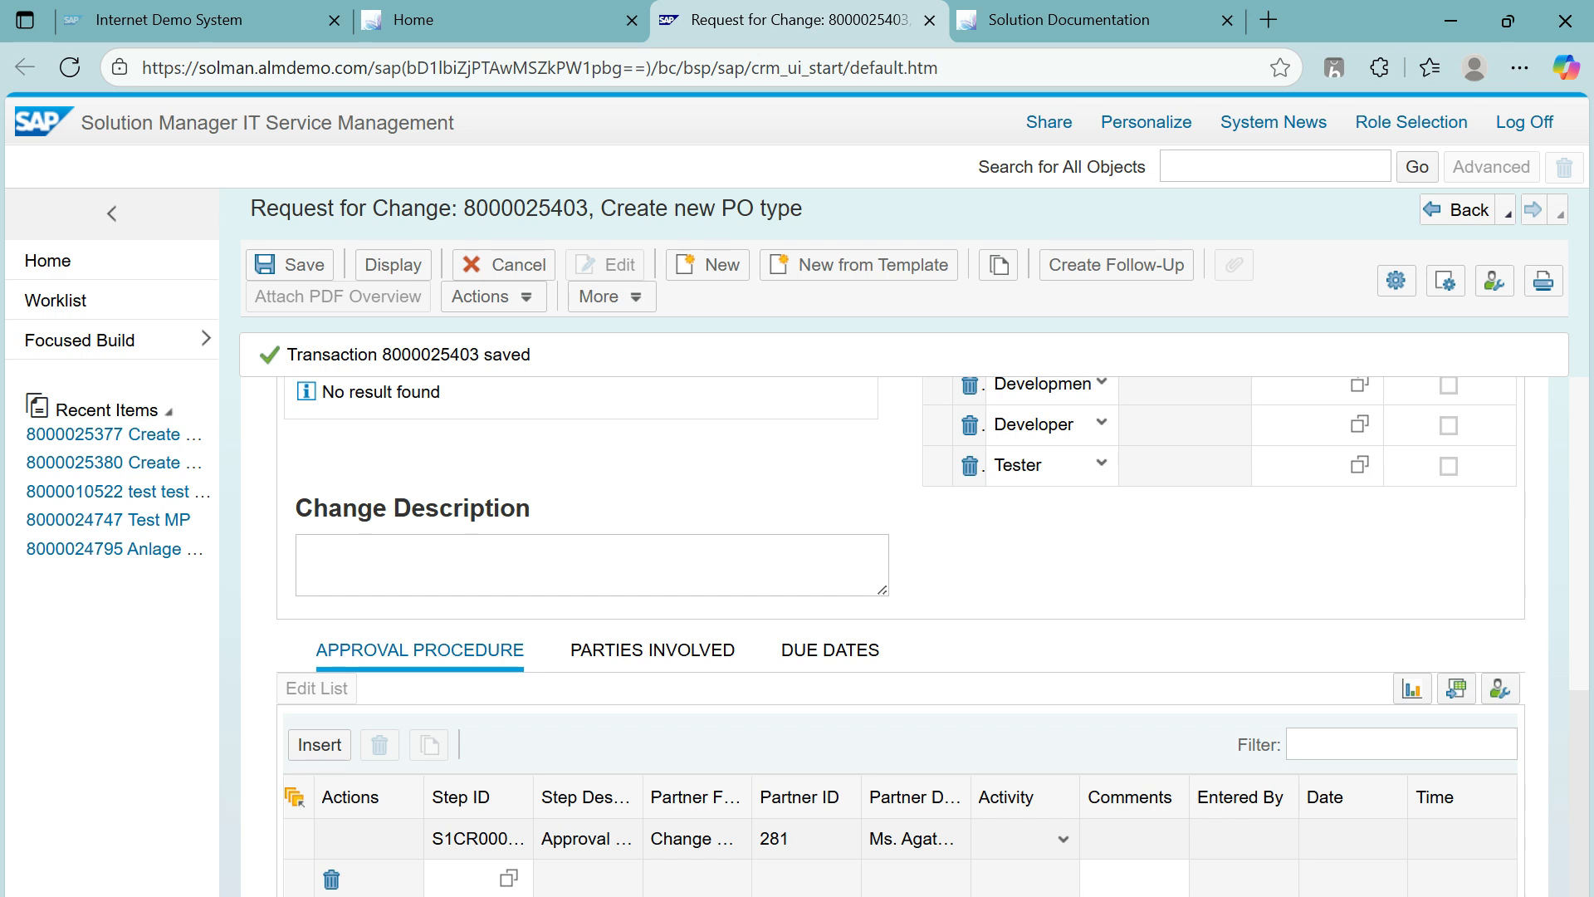
left_click(1063, 839)
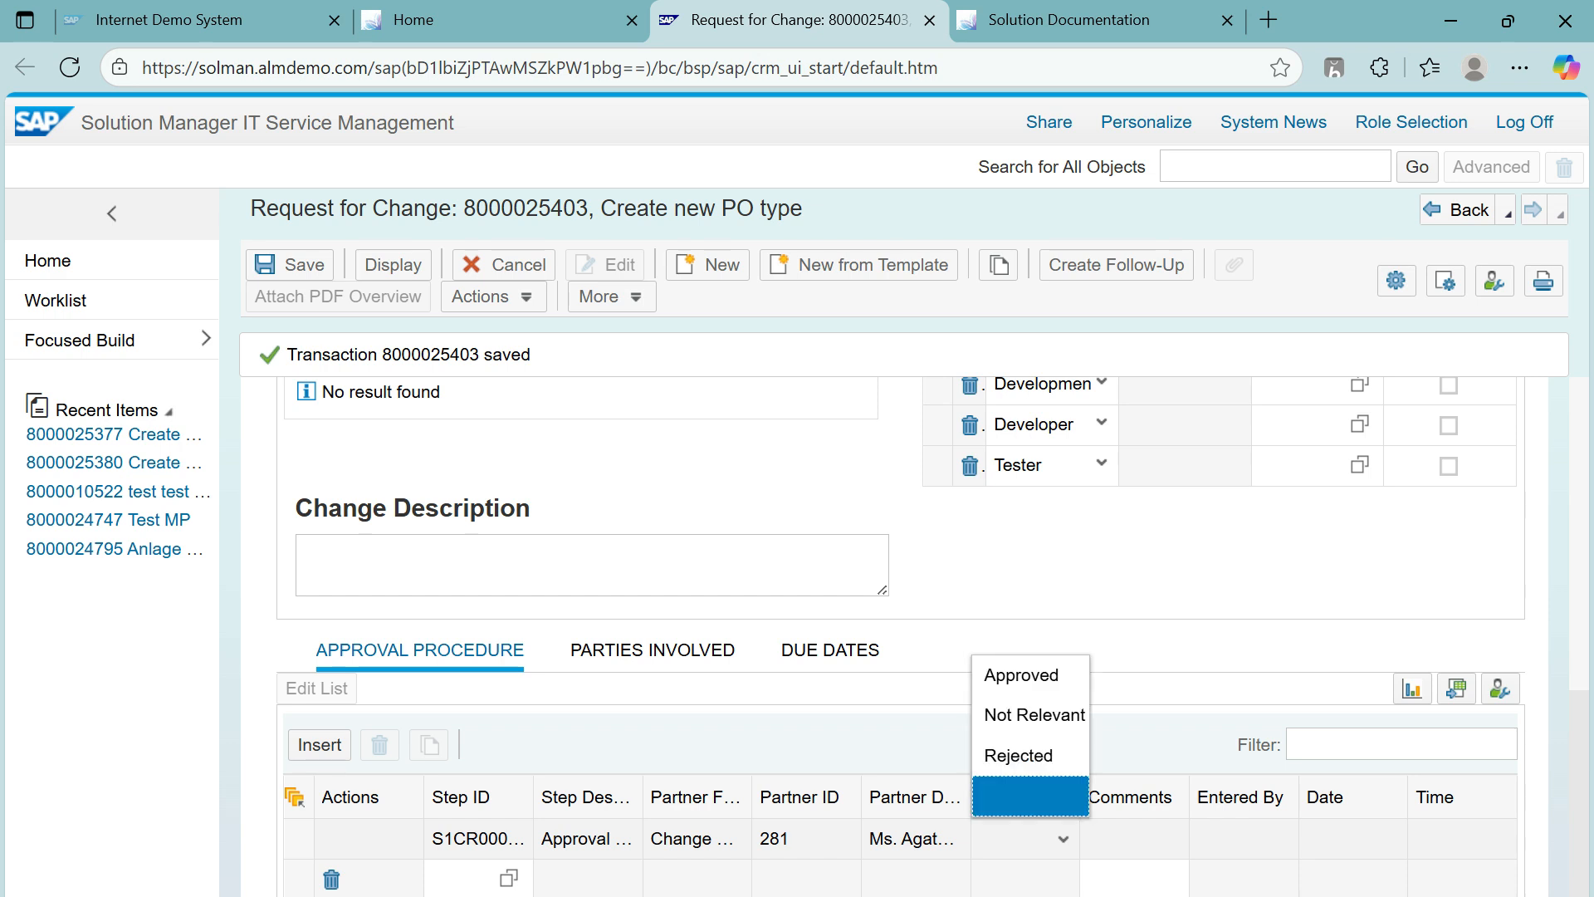
left_click(1022, 675)
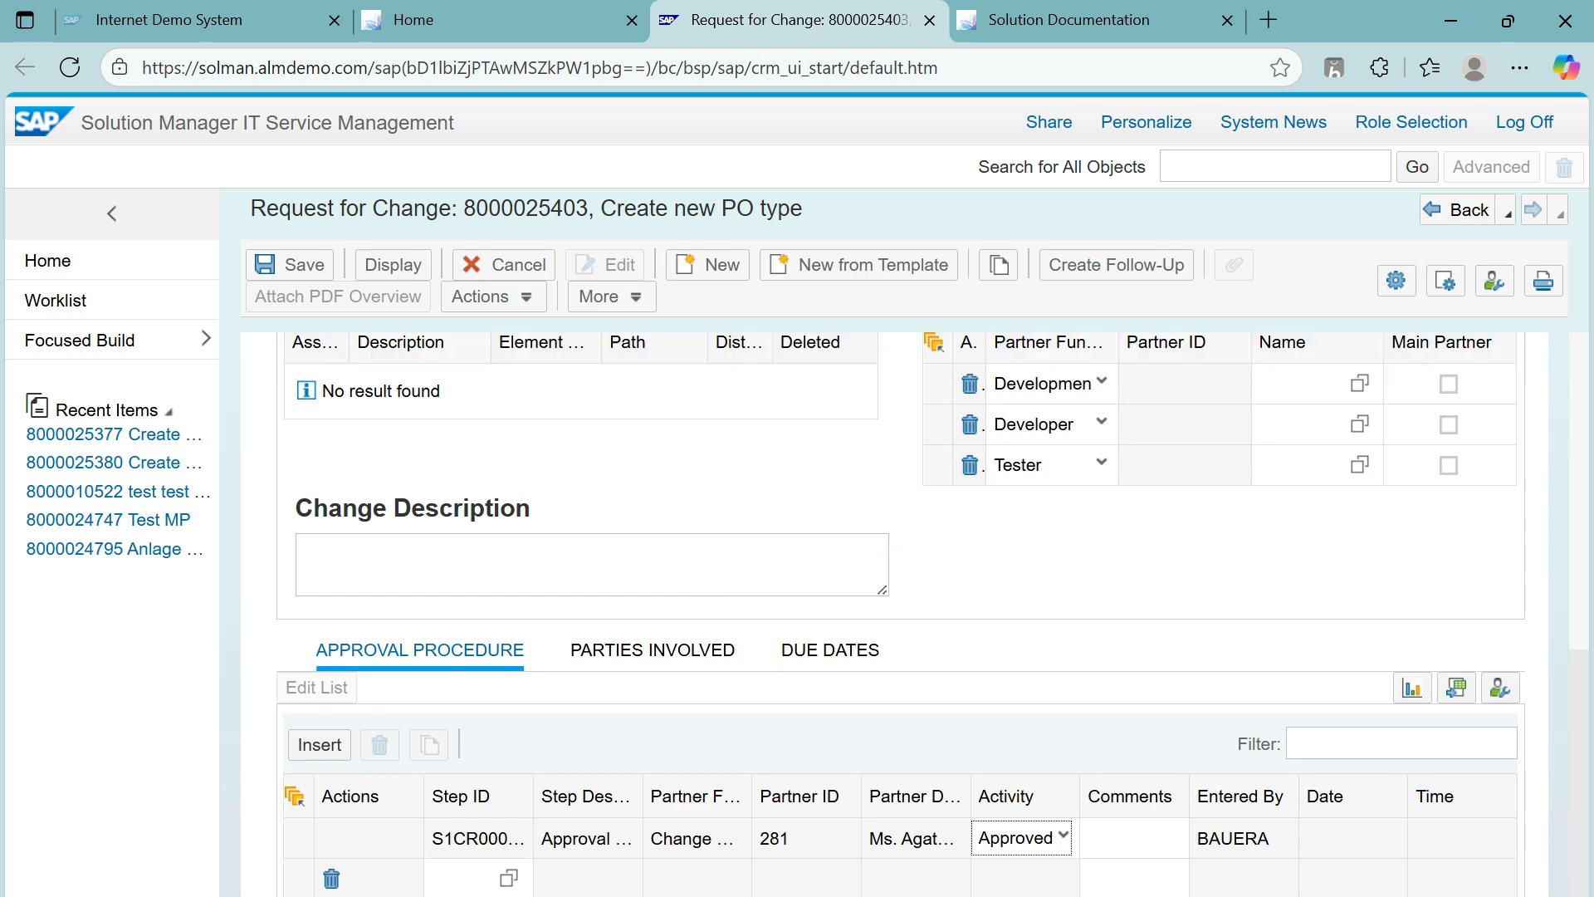
- Save the approval of the extended scope, and release the request for change for development with a final save
left_click(289, 265)
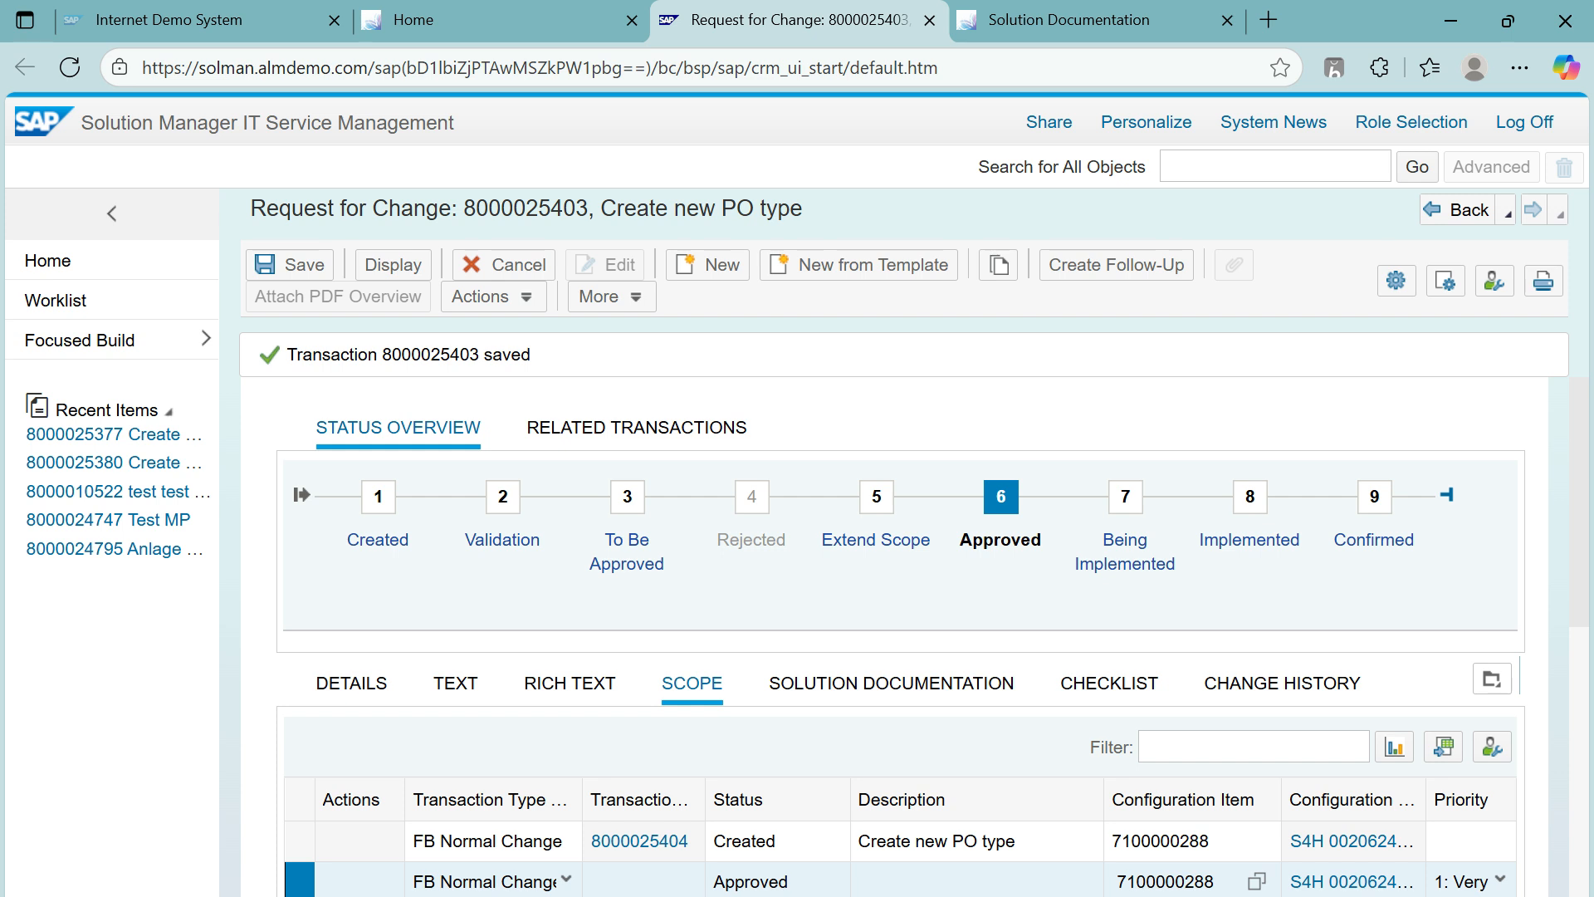
left_click(490, 297)
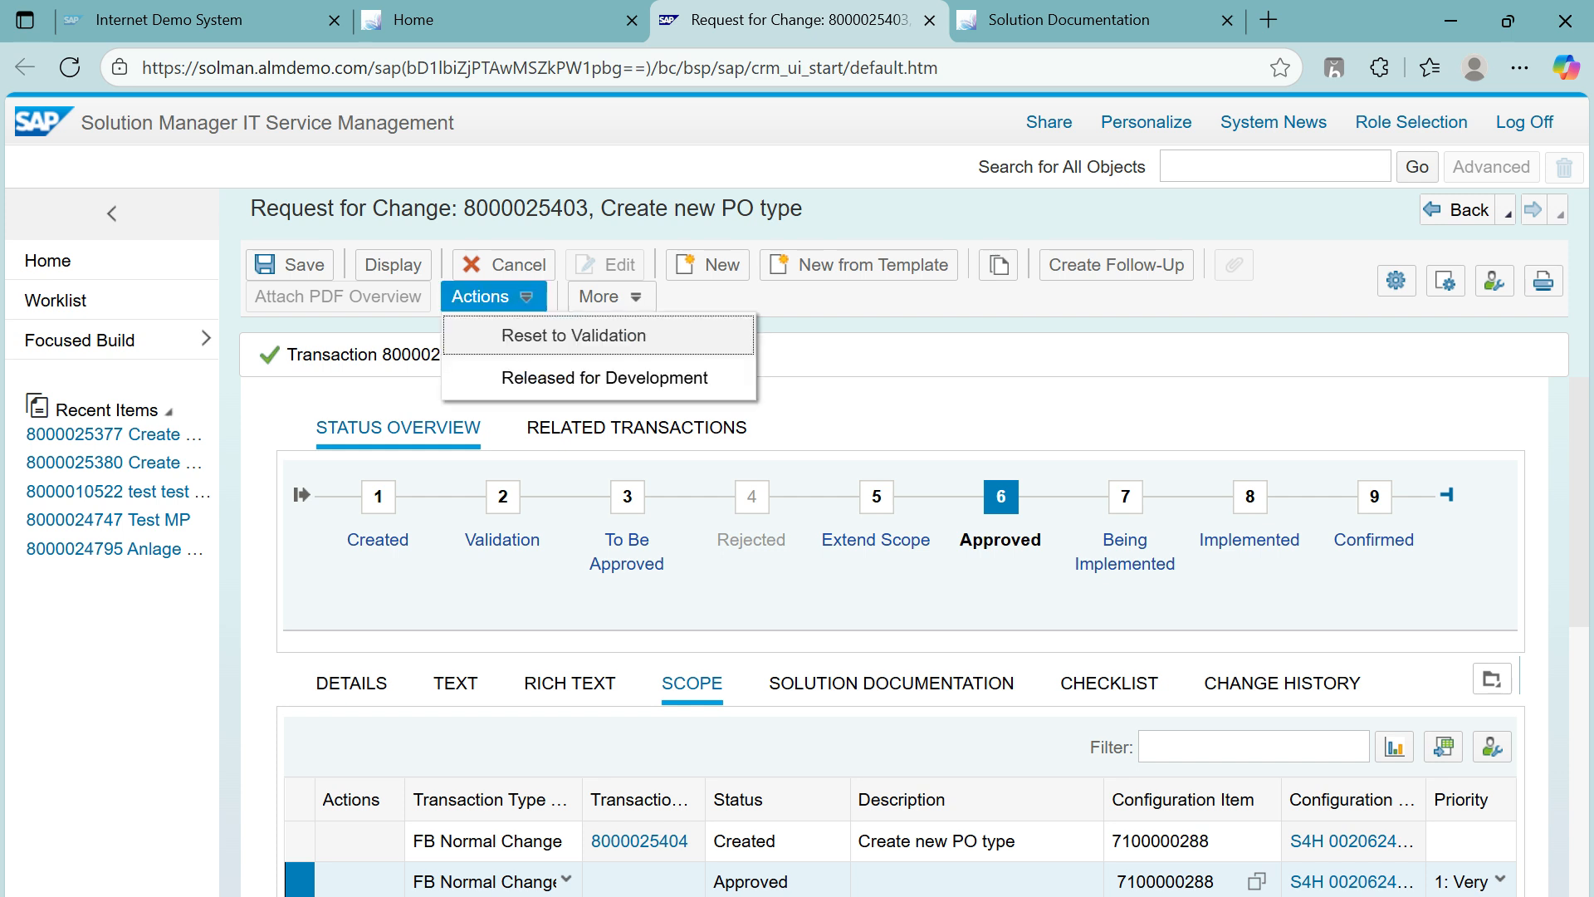
key("Down")
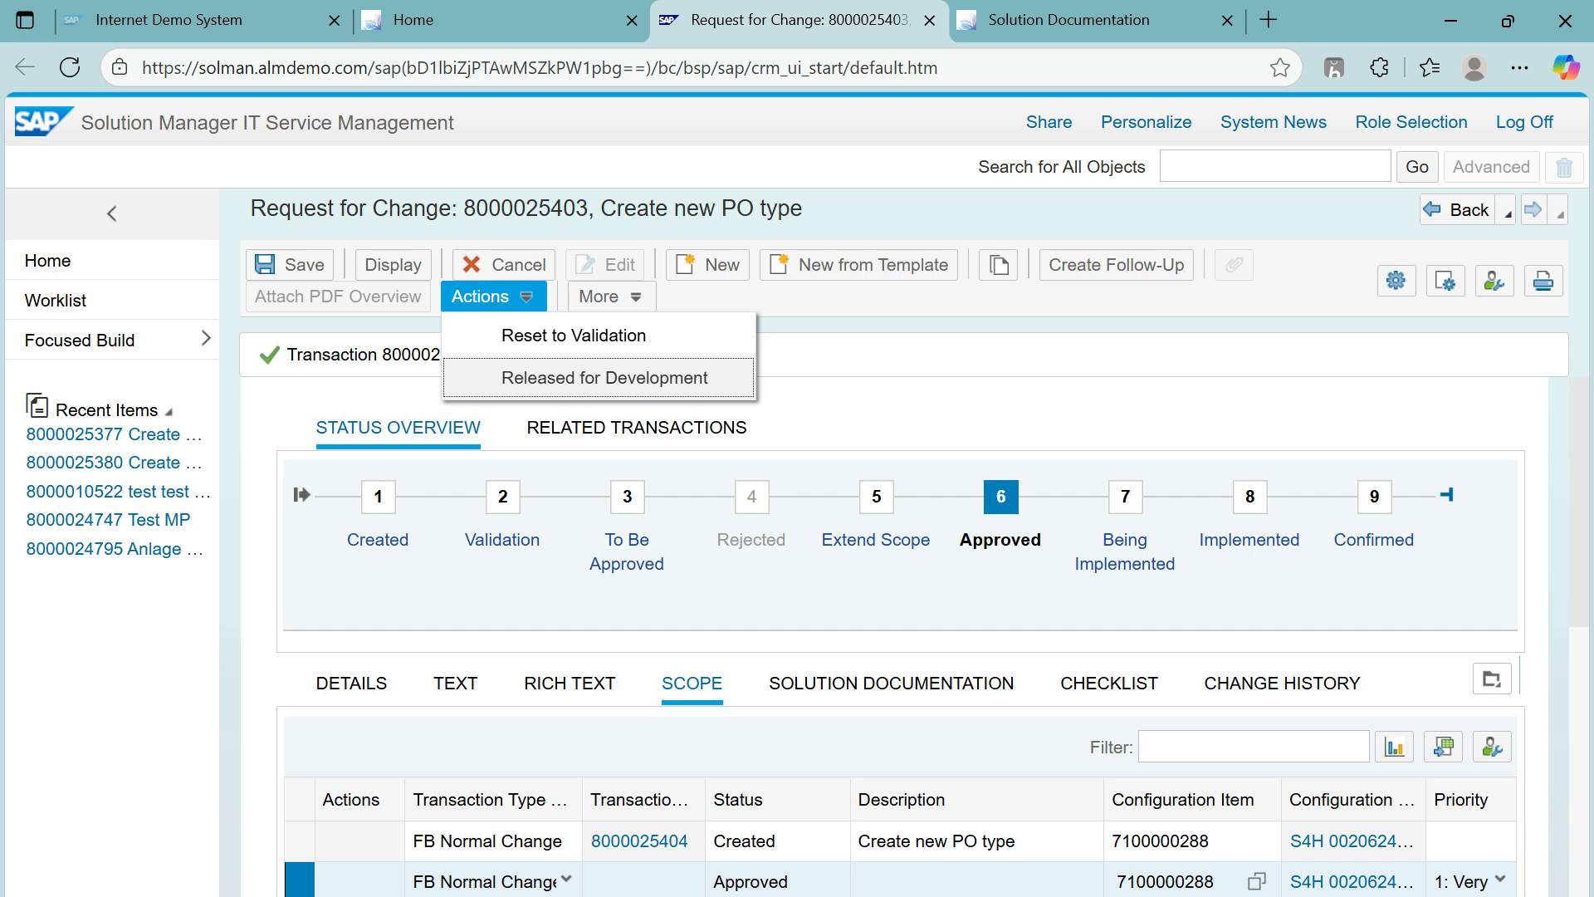
key("Return")
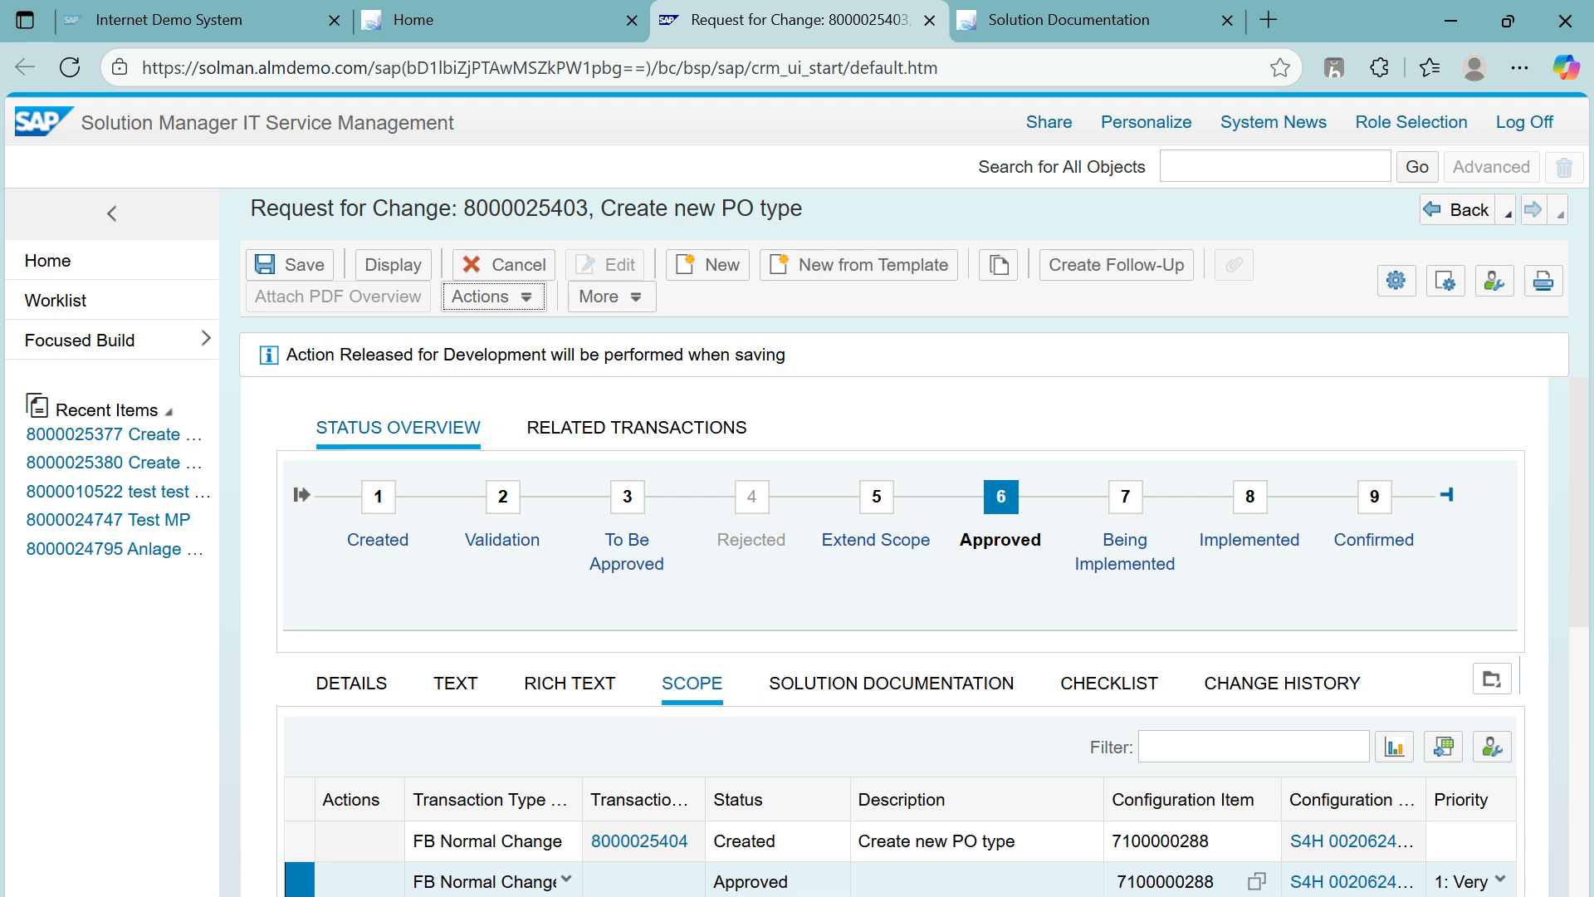
left_click(290, 265)
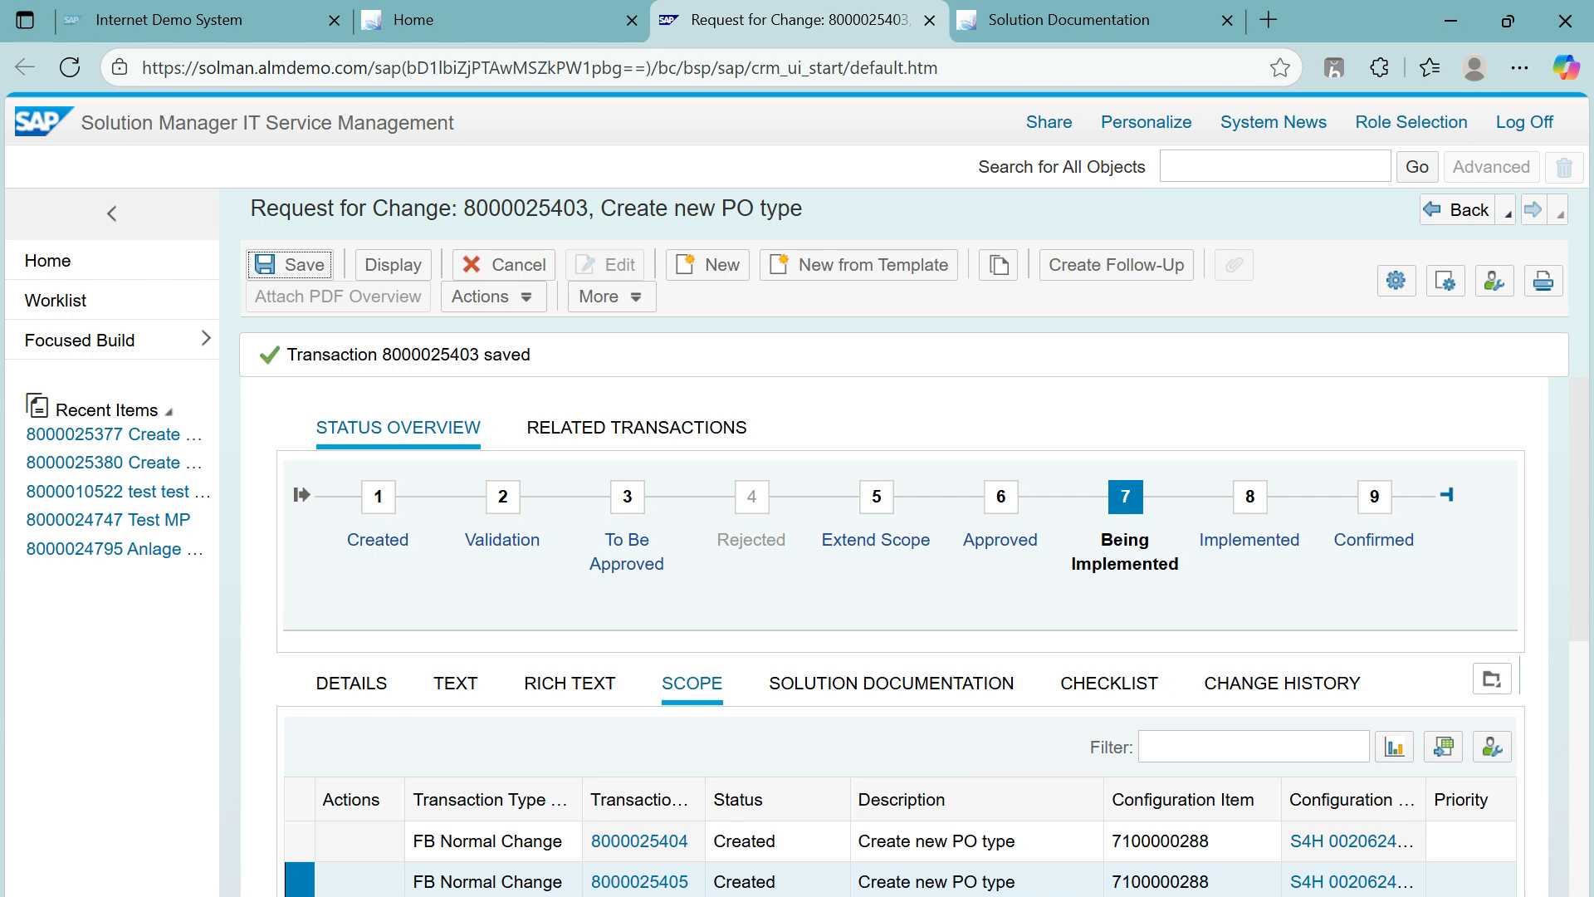
scroll(901, 635, "down", 5)
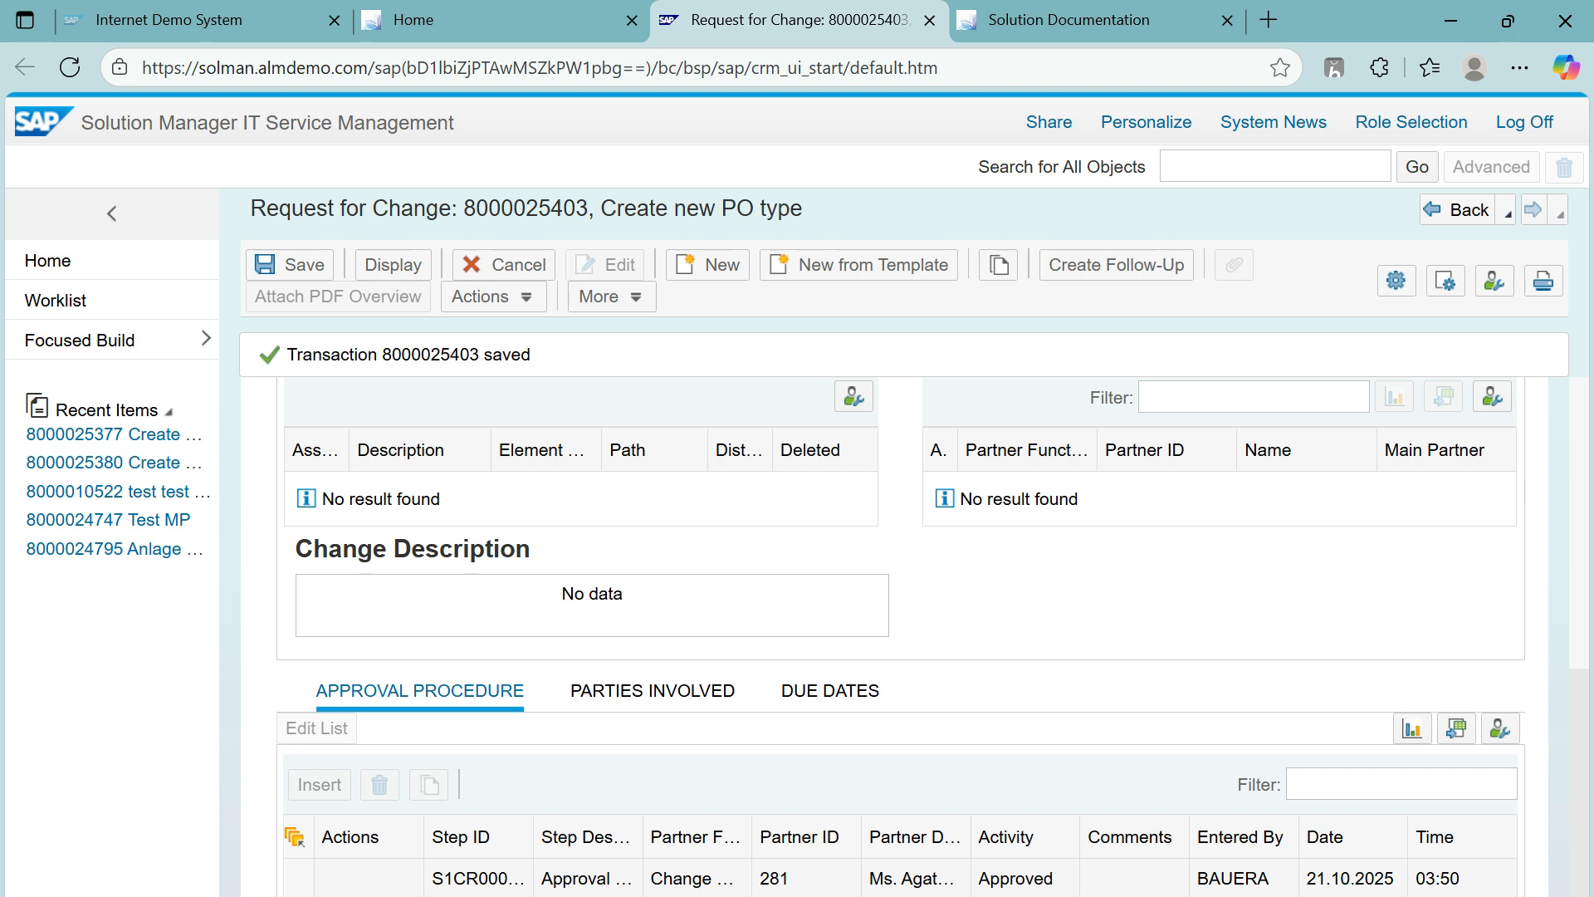
scroll(901, 635, "up", 4)
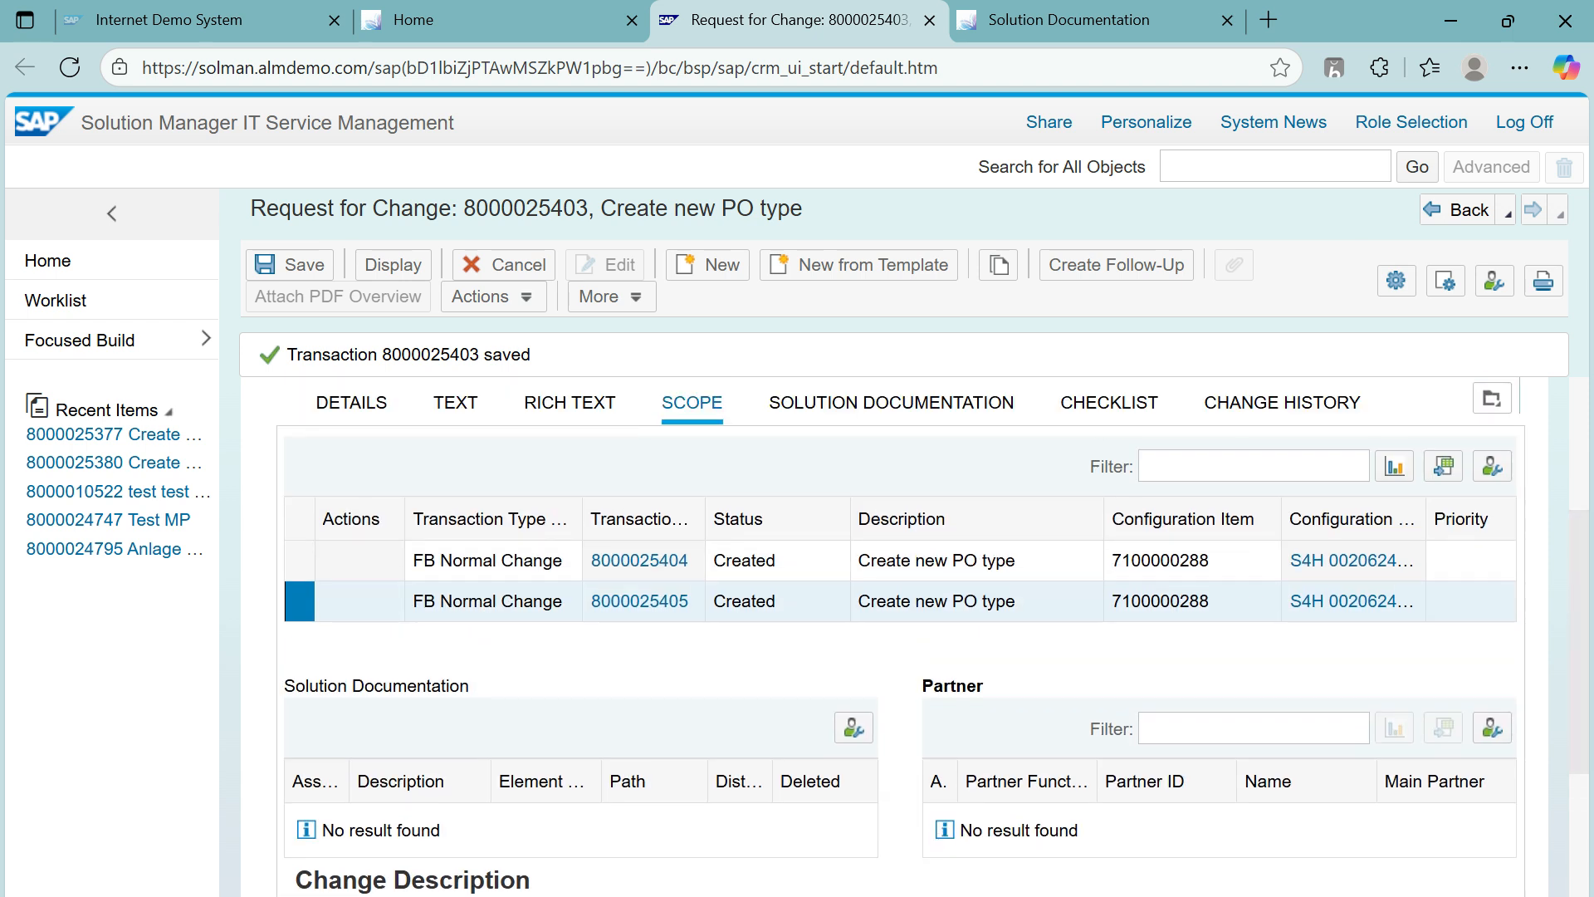